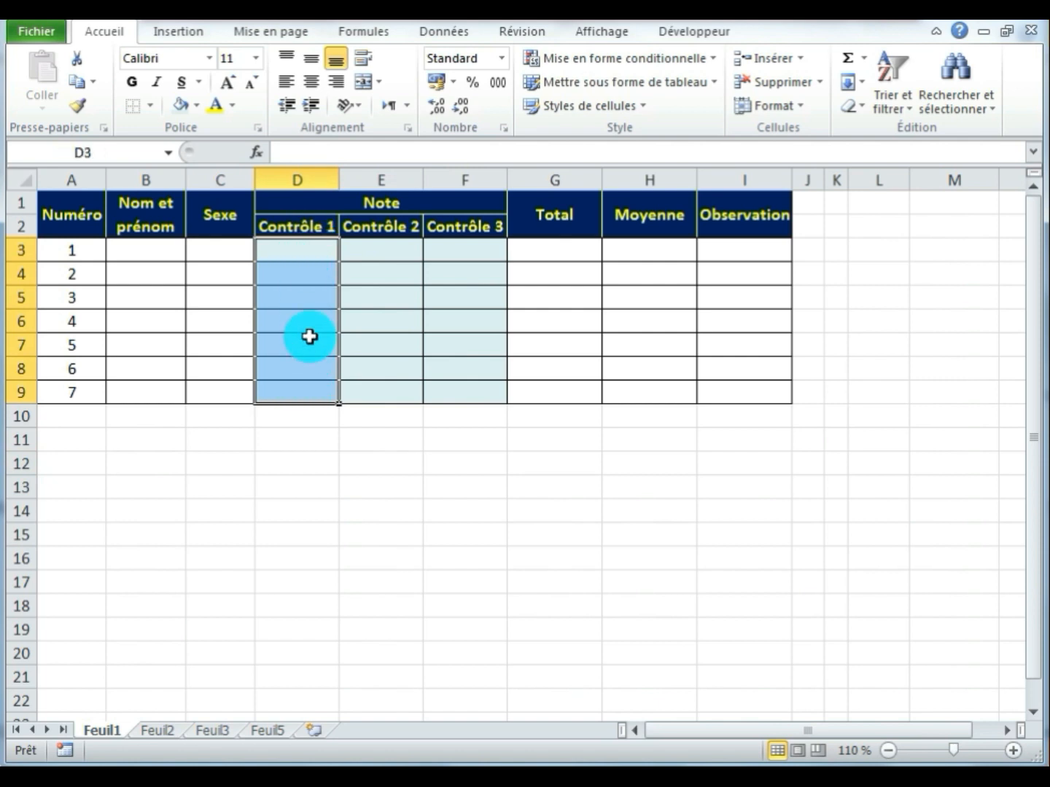
- Apply data validation to the Contrôle 1 cells D3:D9, allowing only Décimal values comprise entre 0 and 20
left_click(463, 38)
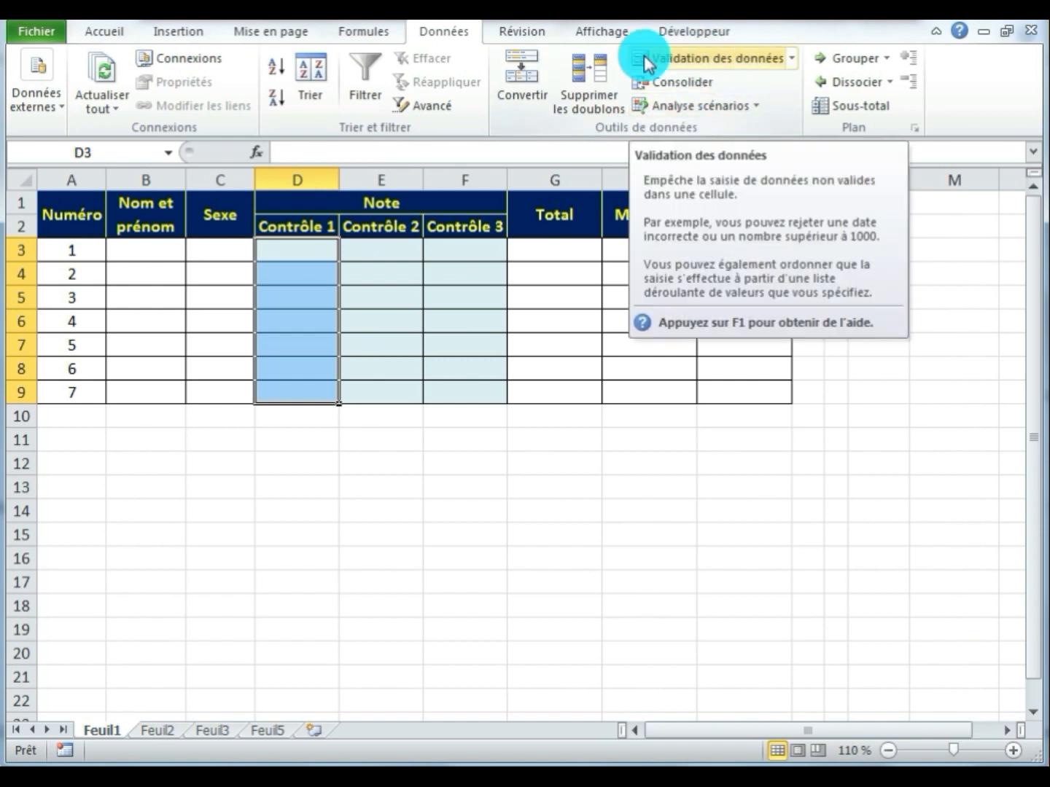
left_click(792, 57)
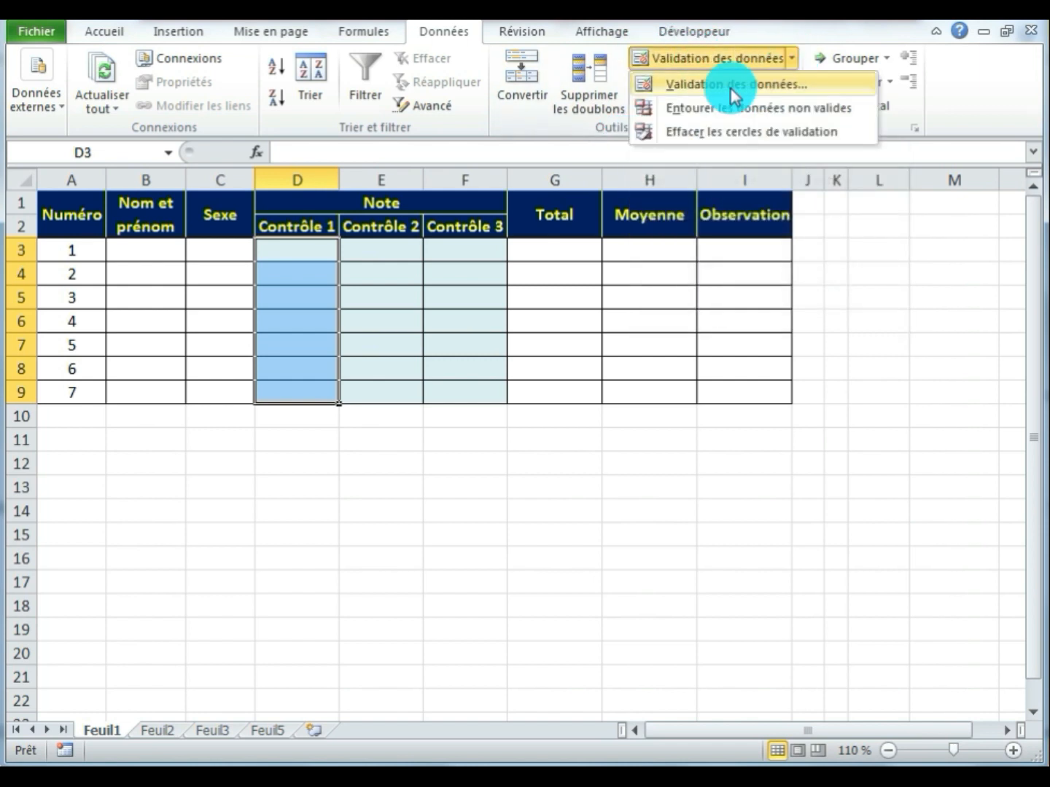
left_click(820, 83)
left_click_drag(488, 387, 623, 246)
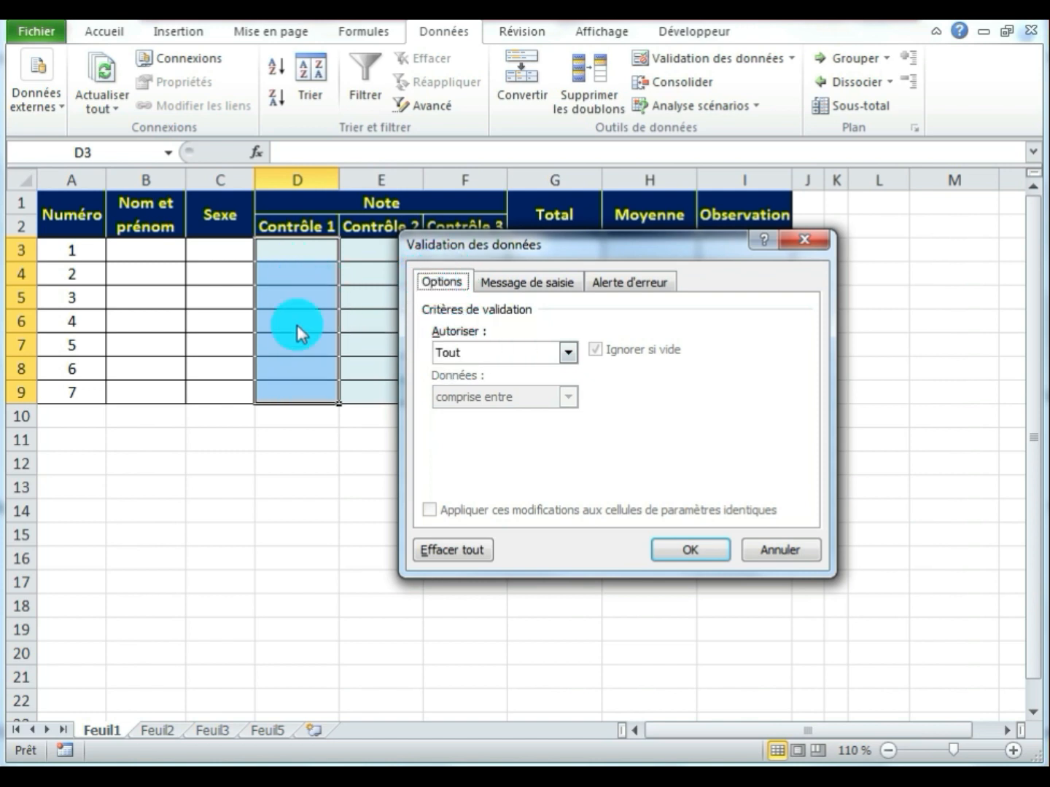
left_click(567, 352)
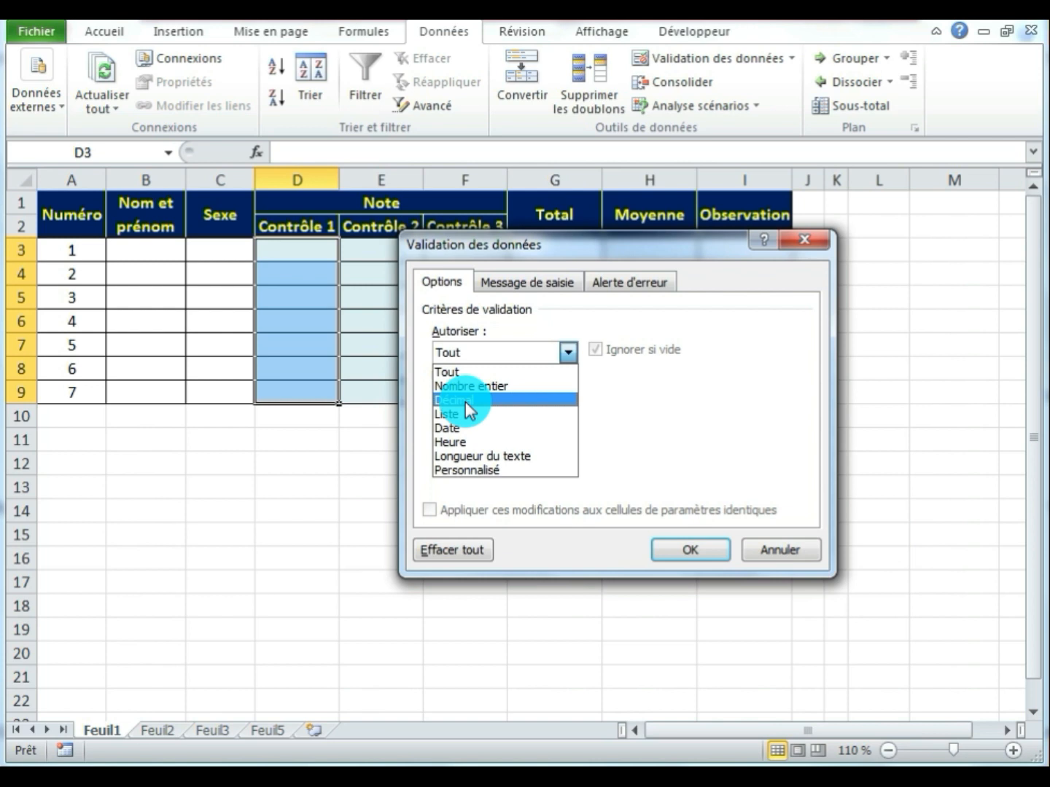
left_click(526, 400)
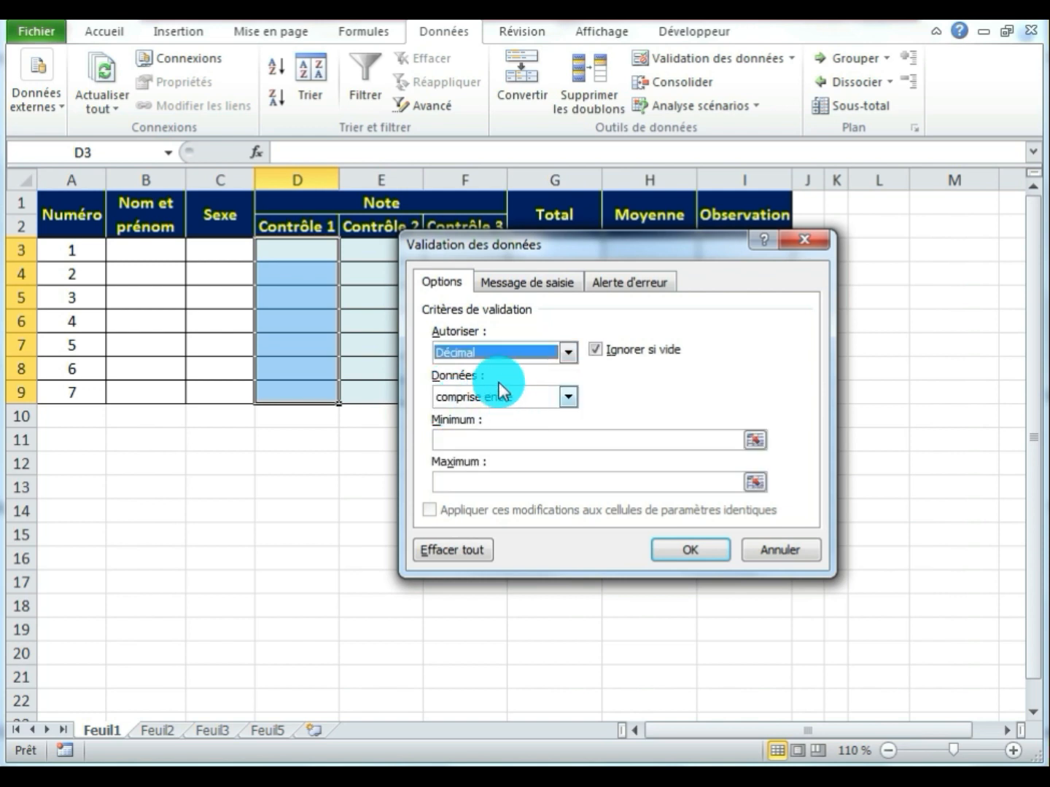
left_click(566, 396)
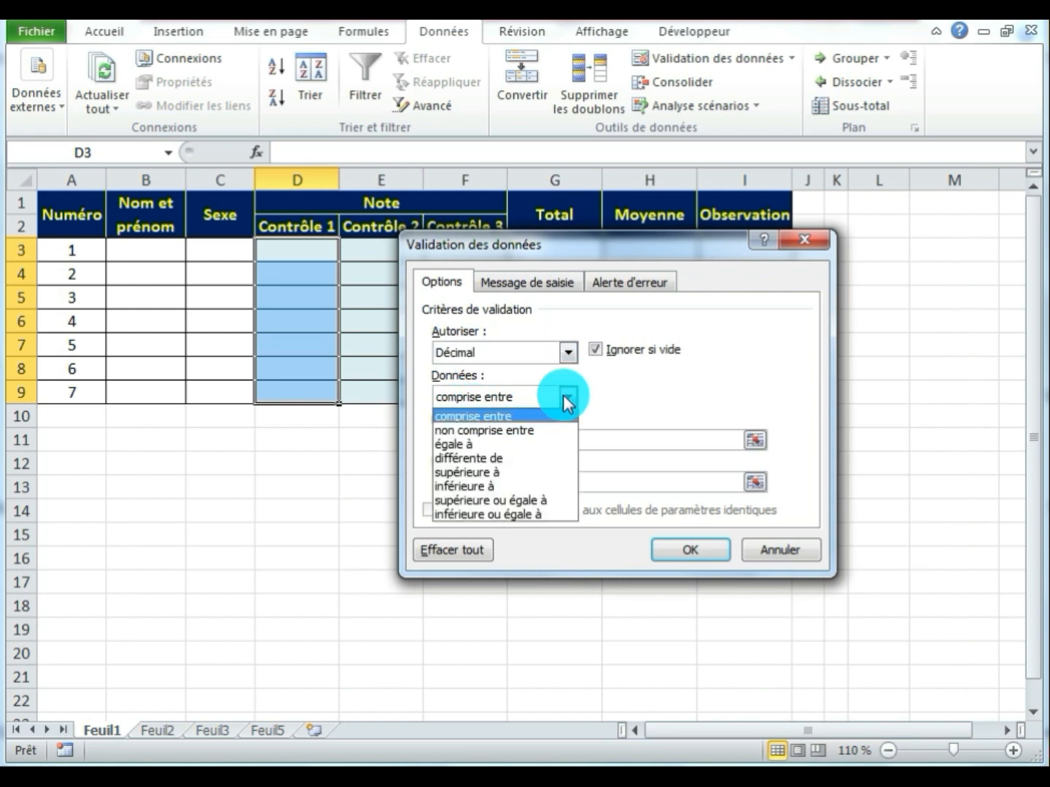
left_click(517, 416)
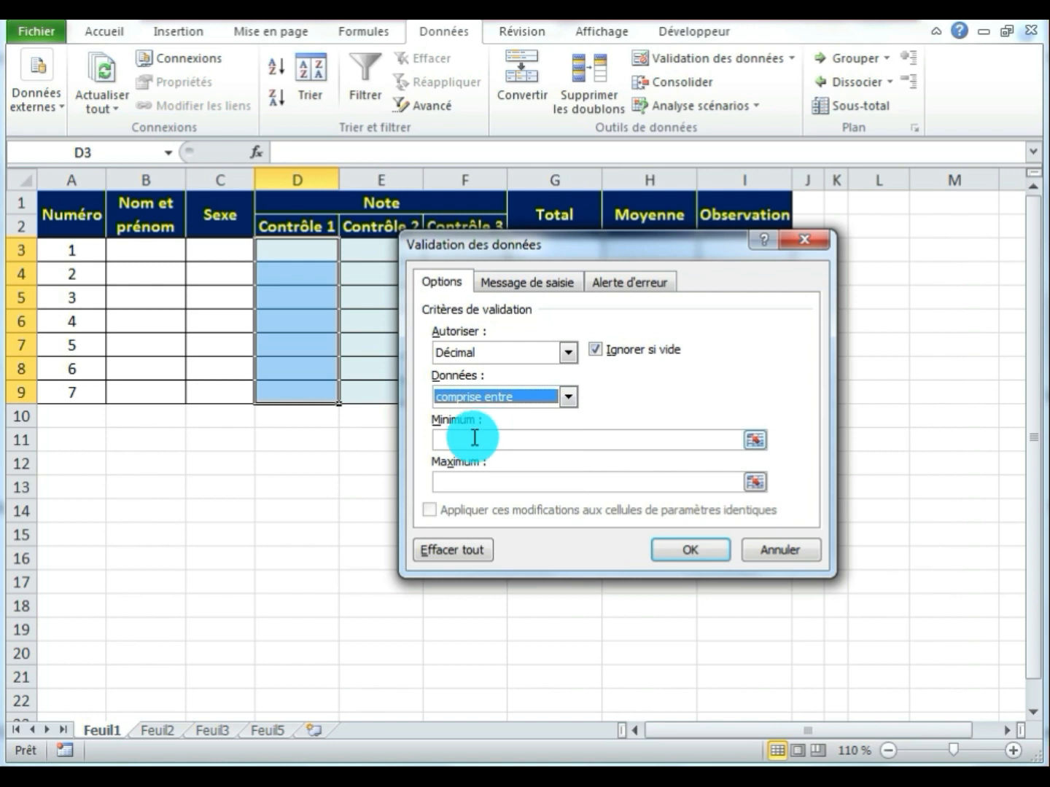
left_click(475, 438)
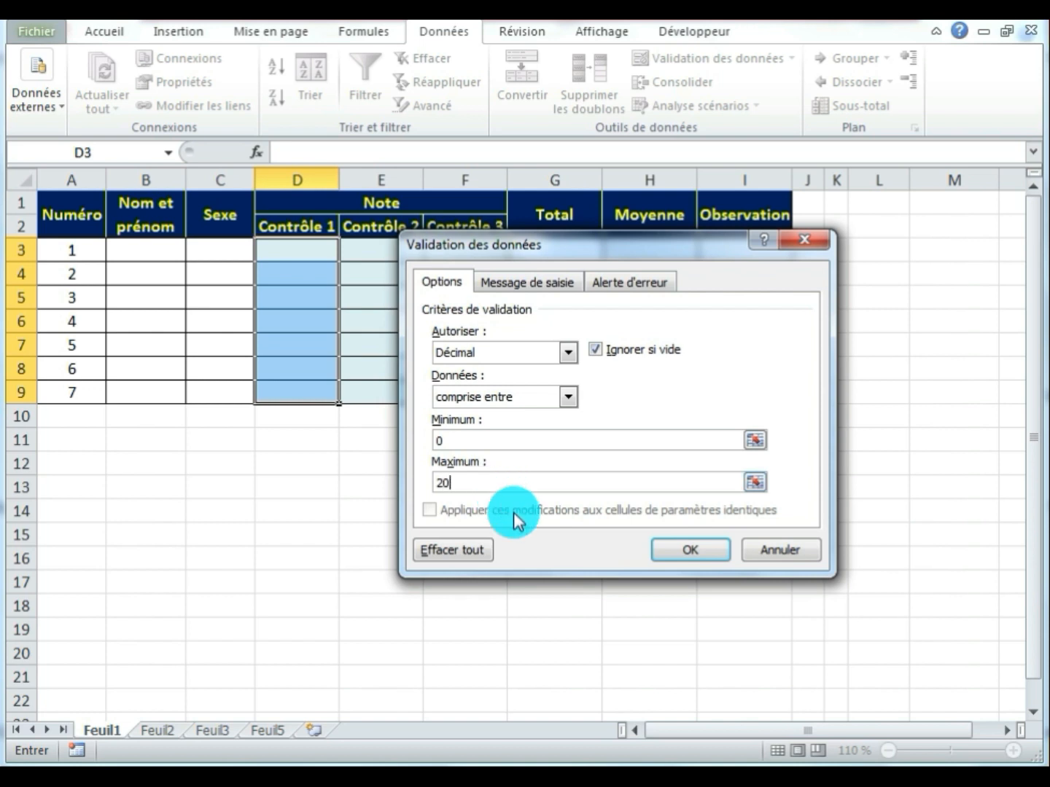
left_click(687, 552)
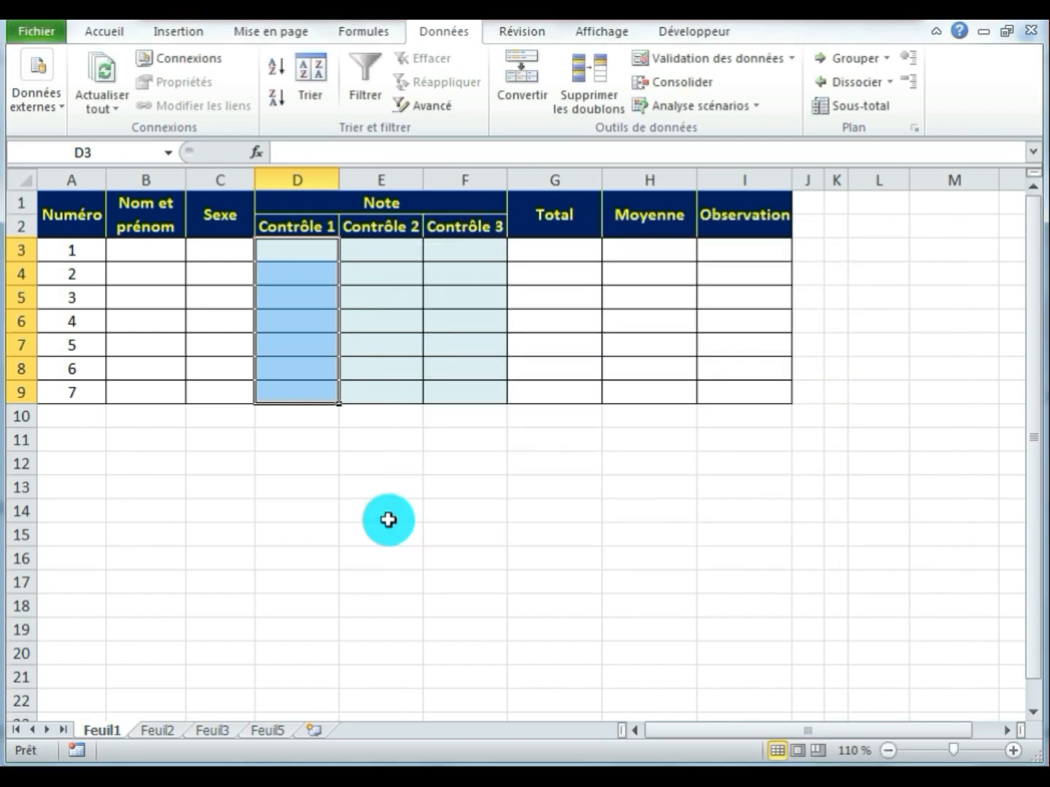
- Enter the grade 14 for student 1 under Contrôle 1 in cell D3
left_click(302, 253)
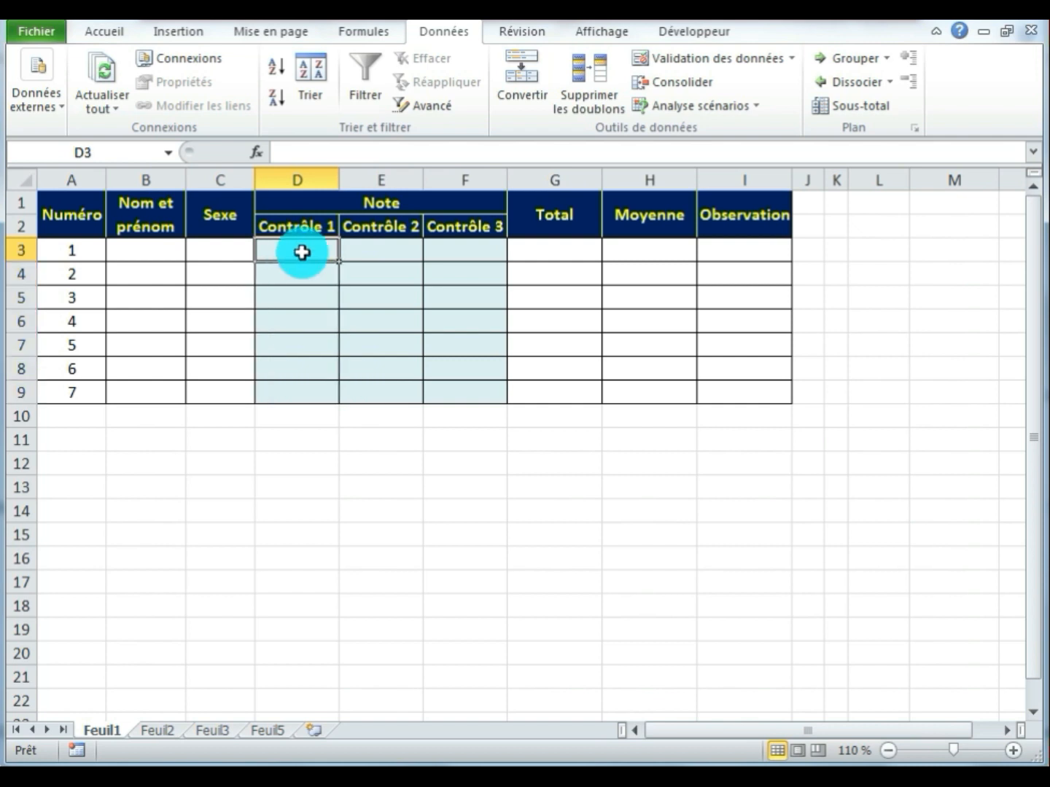
type("14")
key("Return")
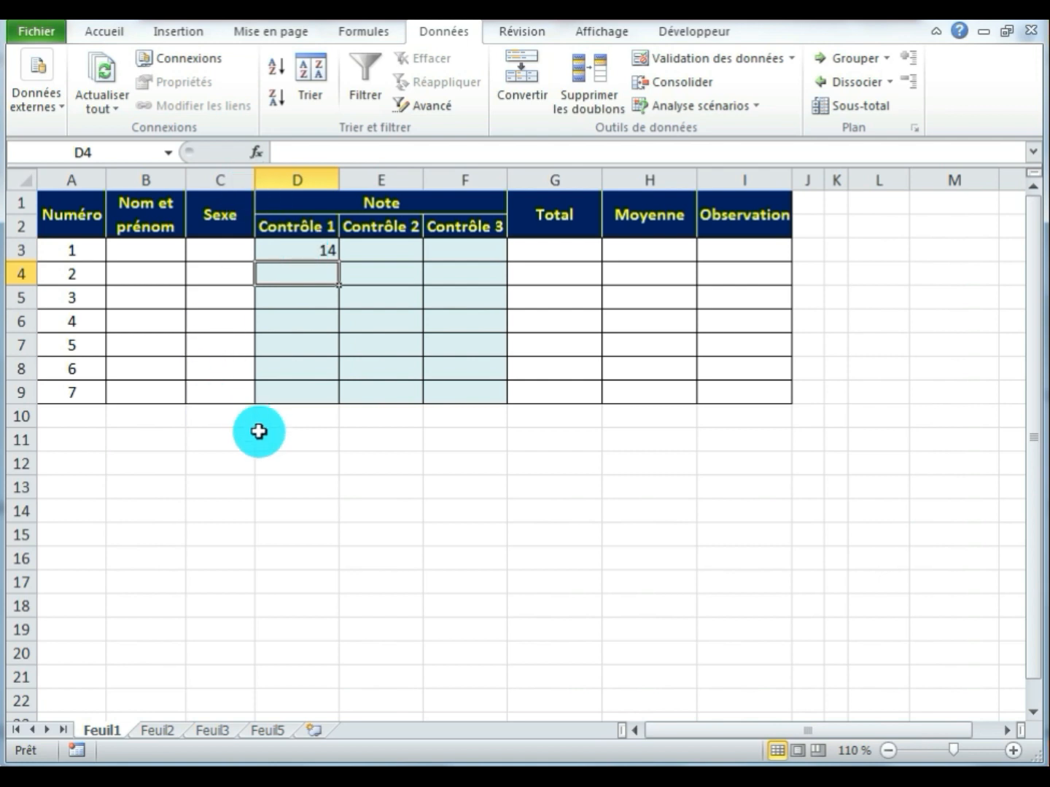
- Try entering the out-of-range grade 23 in cell D4 to test the validation rule, and choose to retry
type("23")
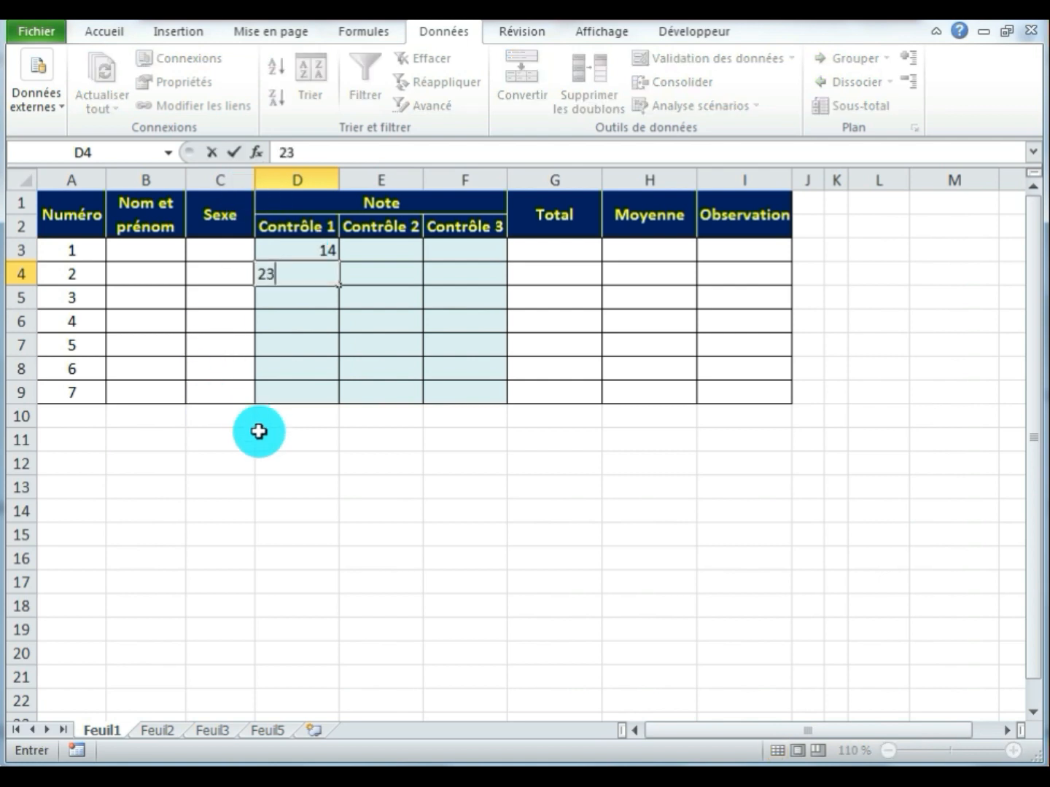
key("Return")
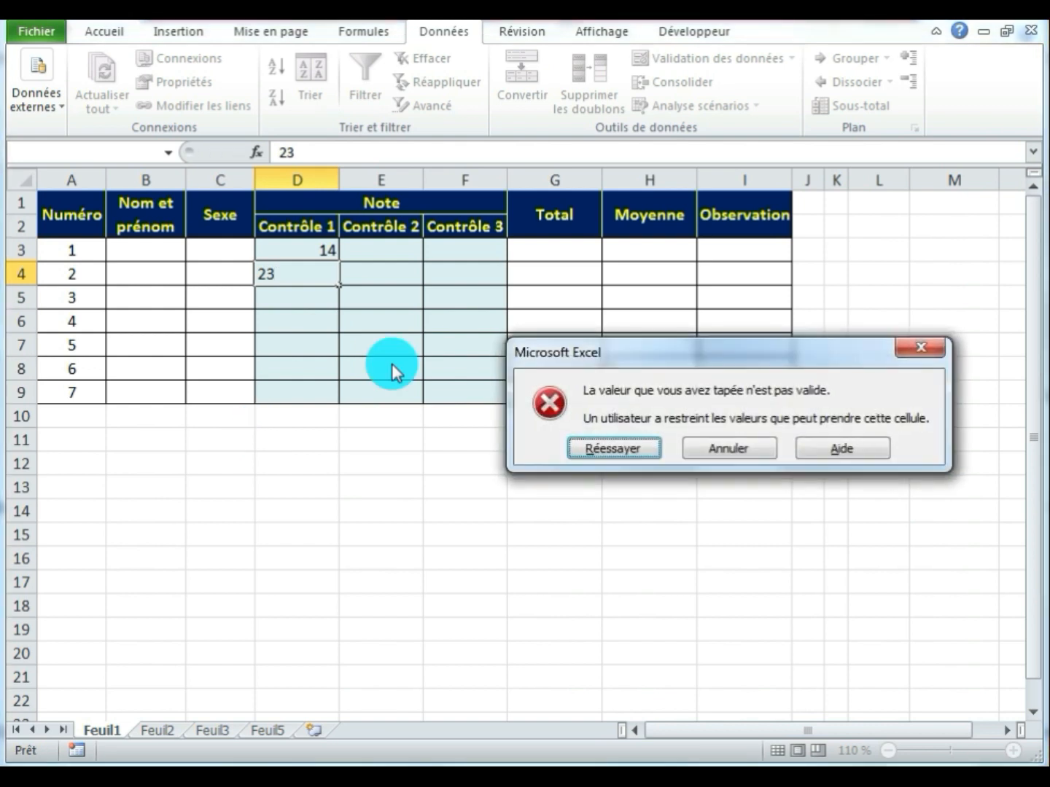
left_click_drag(687, 365, 511, 393)
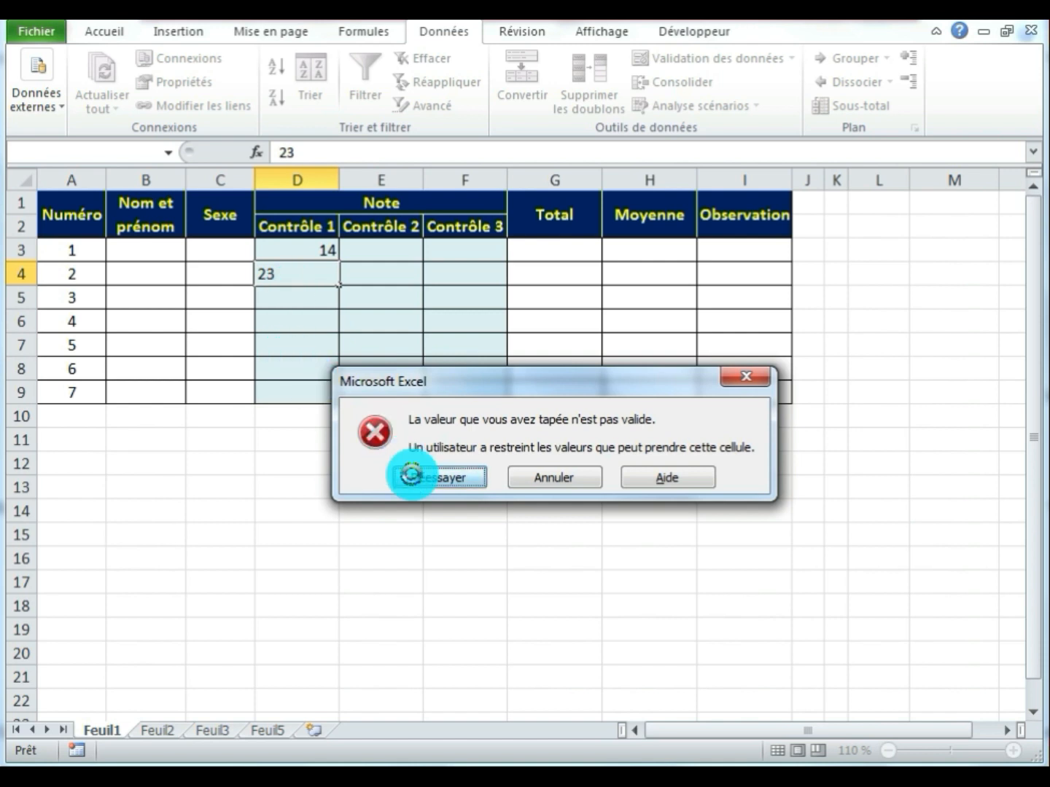
left_click(410, 479)
- Enter the Contrôle 1 grades 20 in cell D4 and 15 in cell D5
type("2")
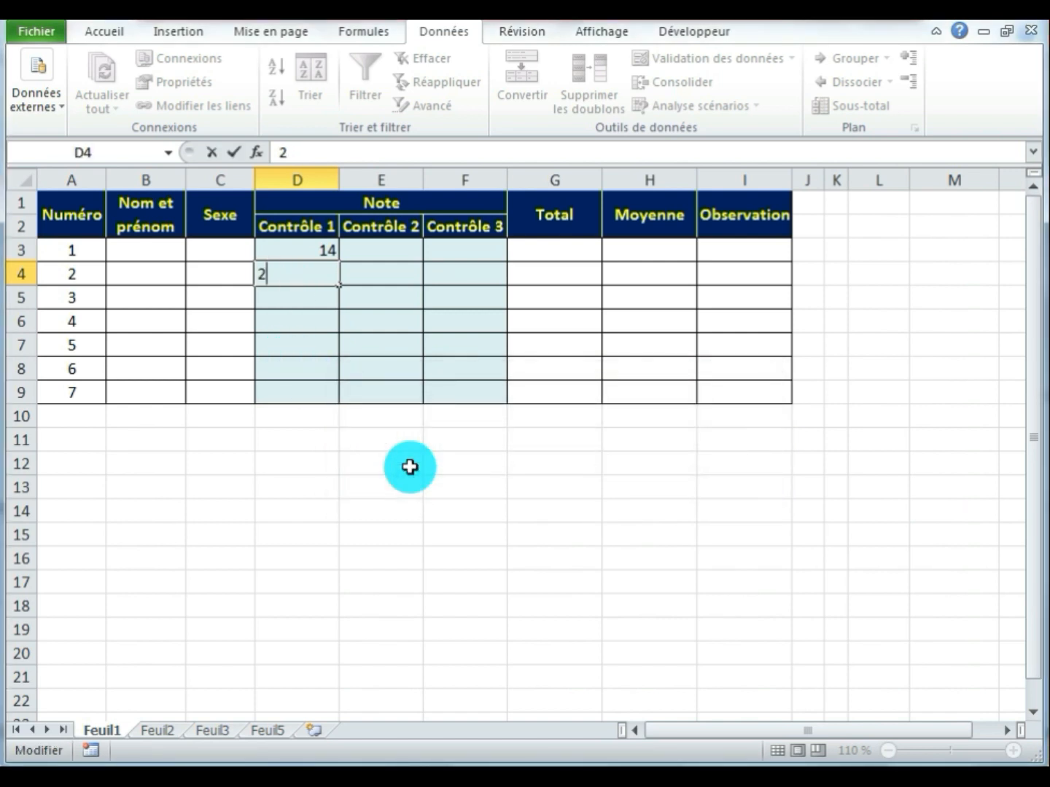
key("Return")
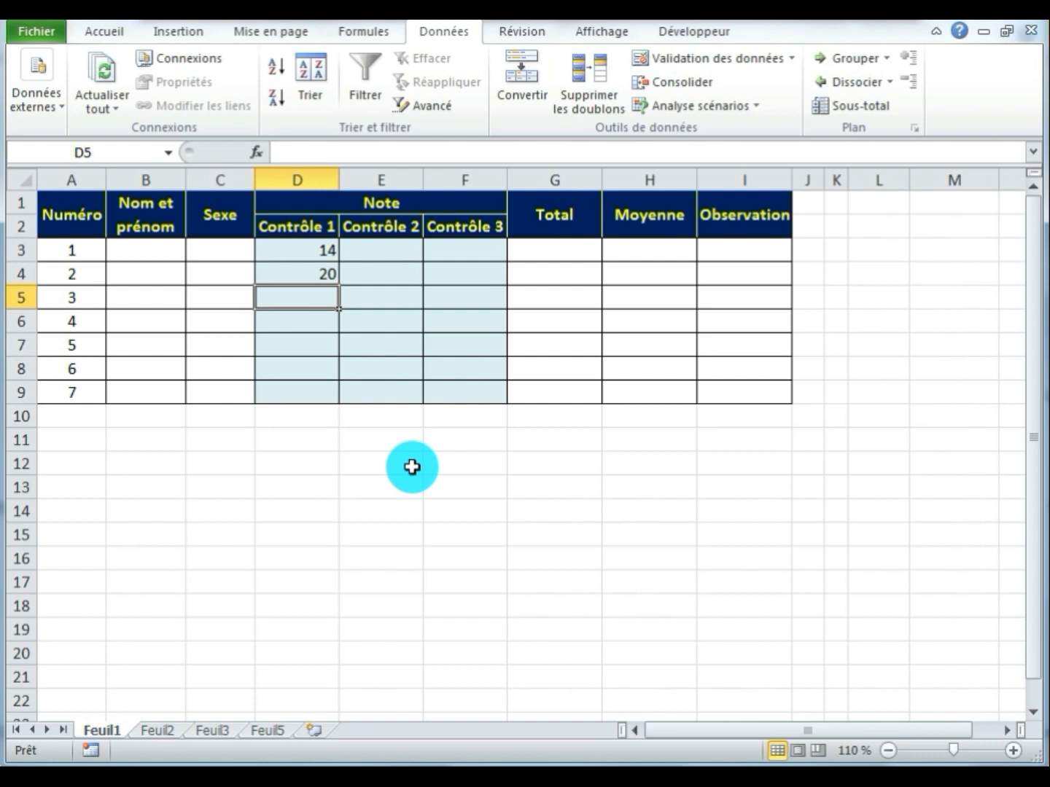
type("15")
key("Return")
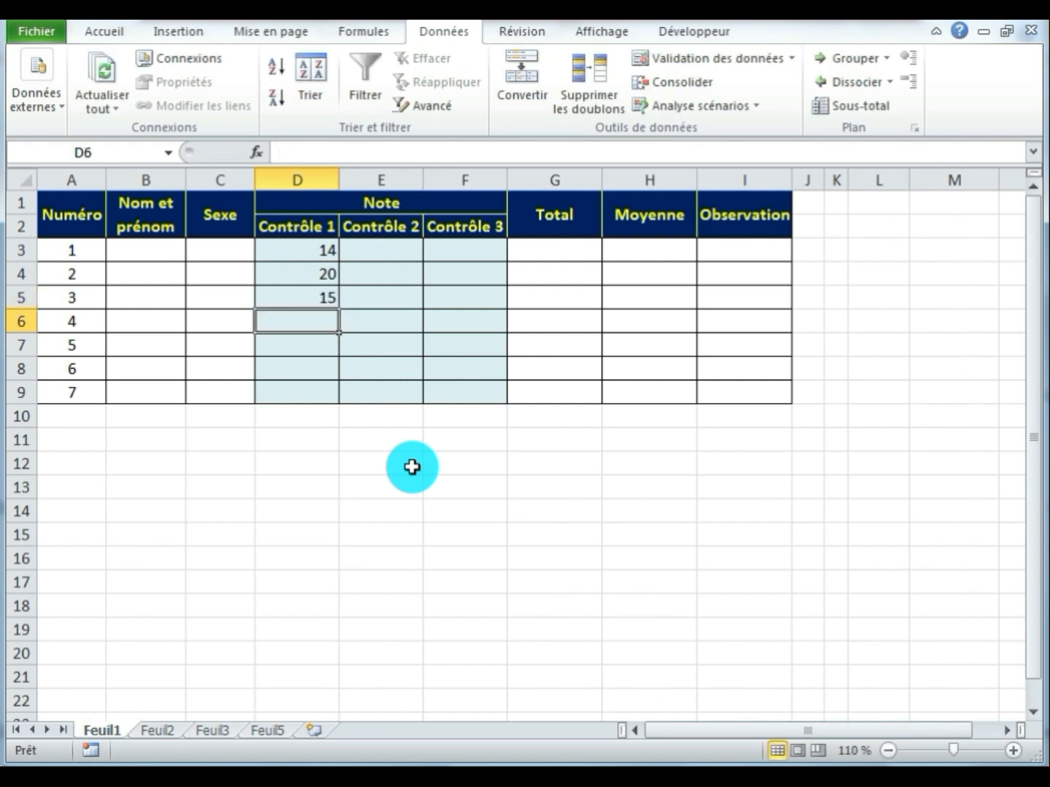
- Try the out-of-range grade 25 in cell D6 and replace it with 15
type("25")
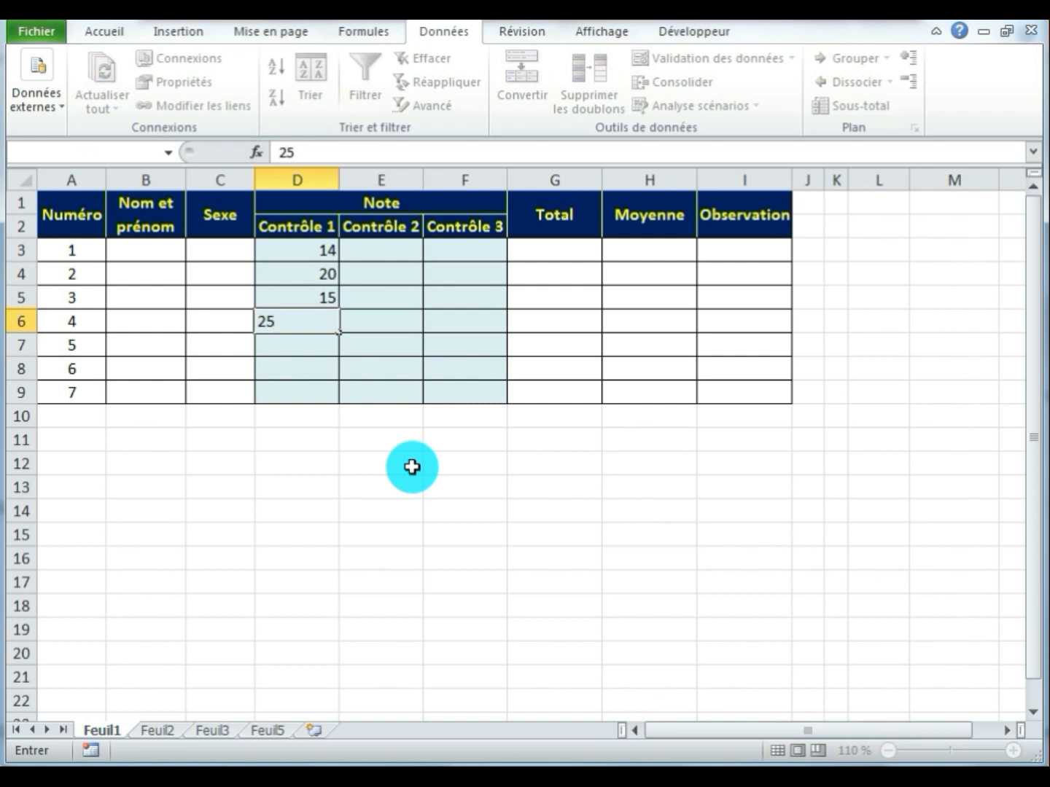
key("Return")
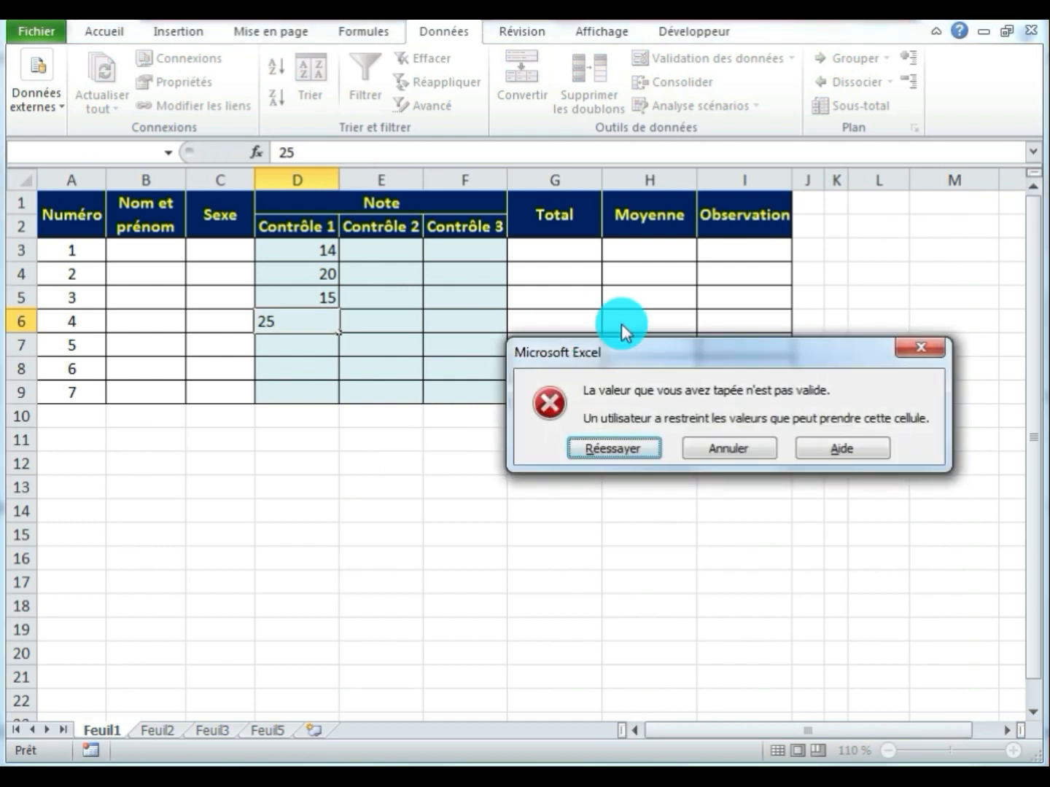
left_click_drag(640, 352, 458, 386)
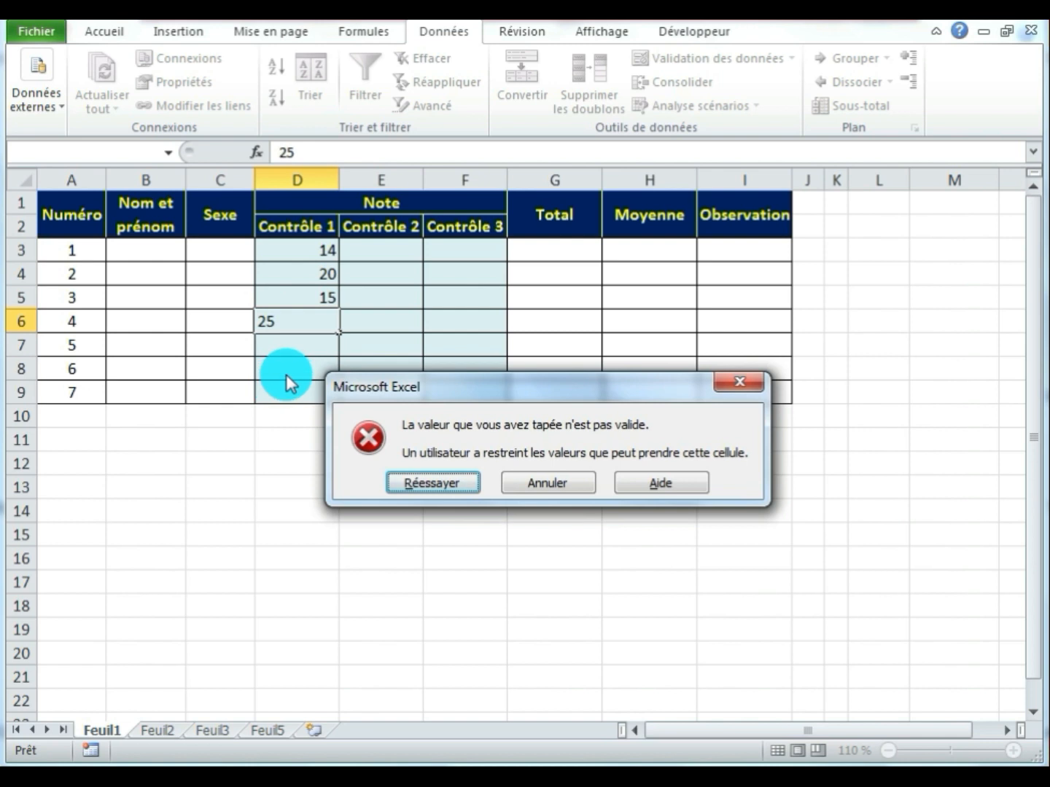
left_click(432, 483)
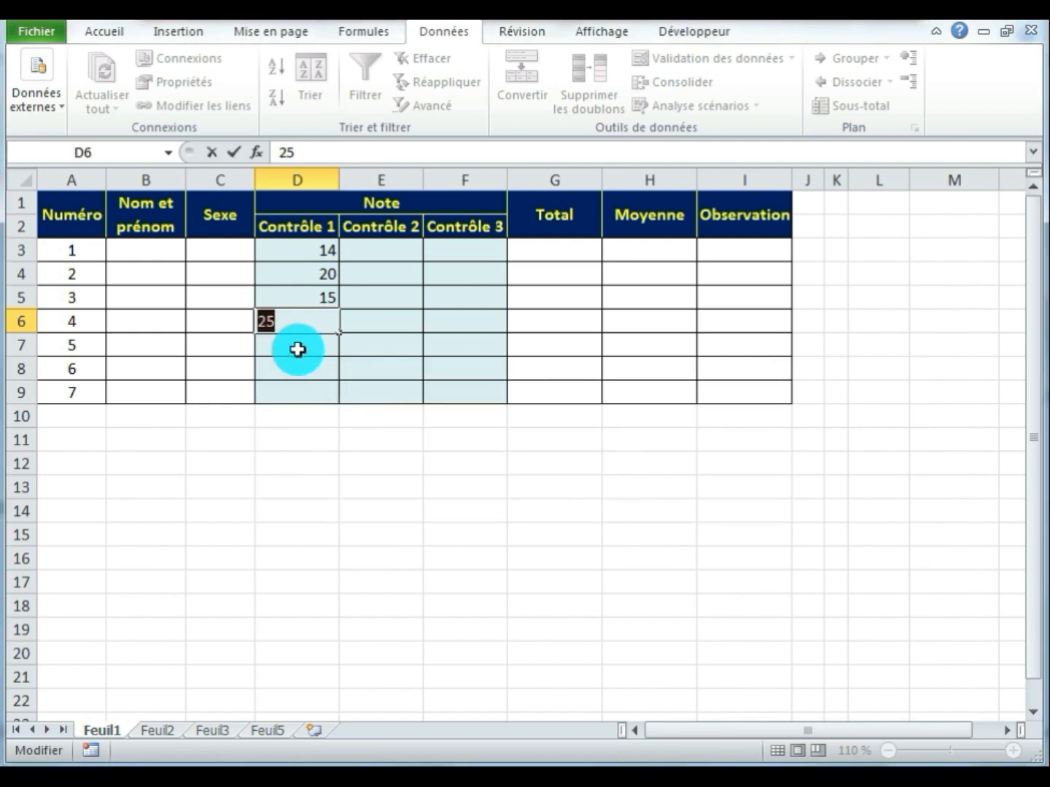
type("15")
key("Return")
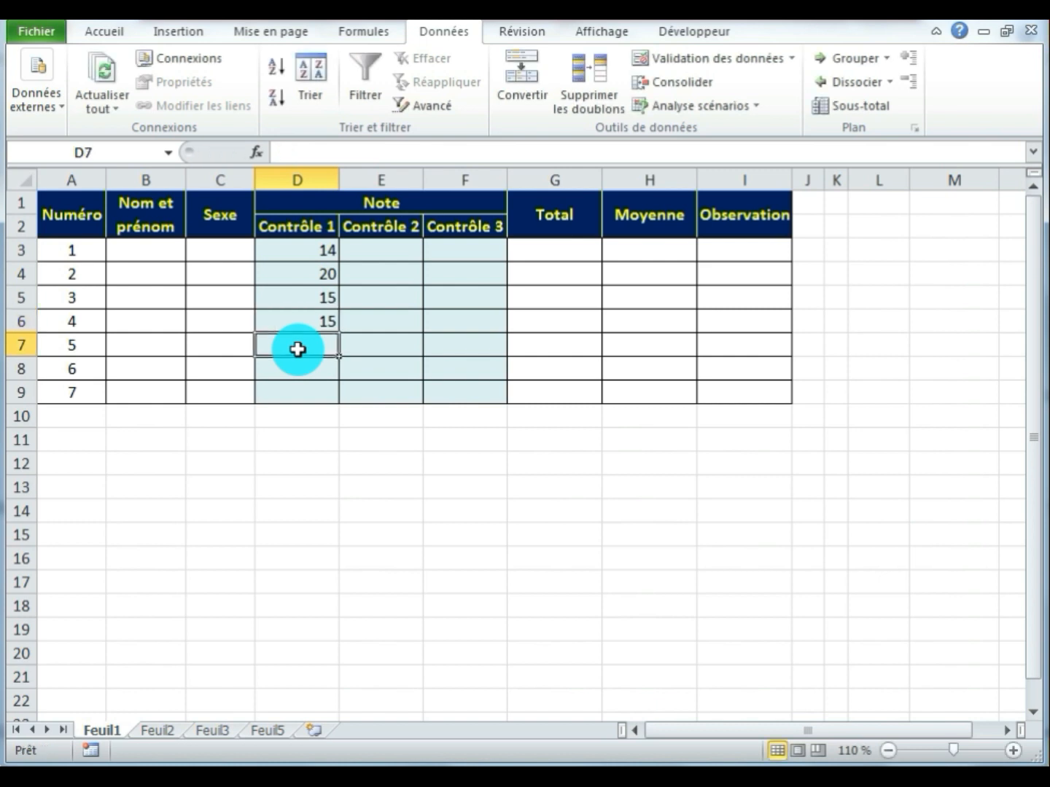
- Test cell D7 with the out-of-range grade 23 and replace it with 10
type("23")
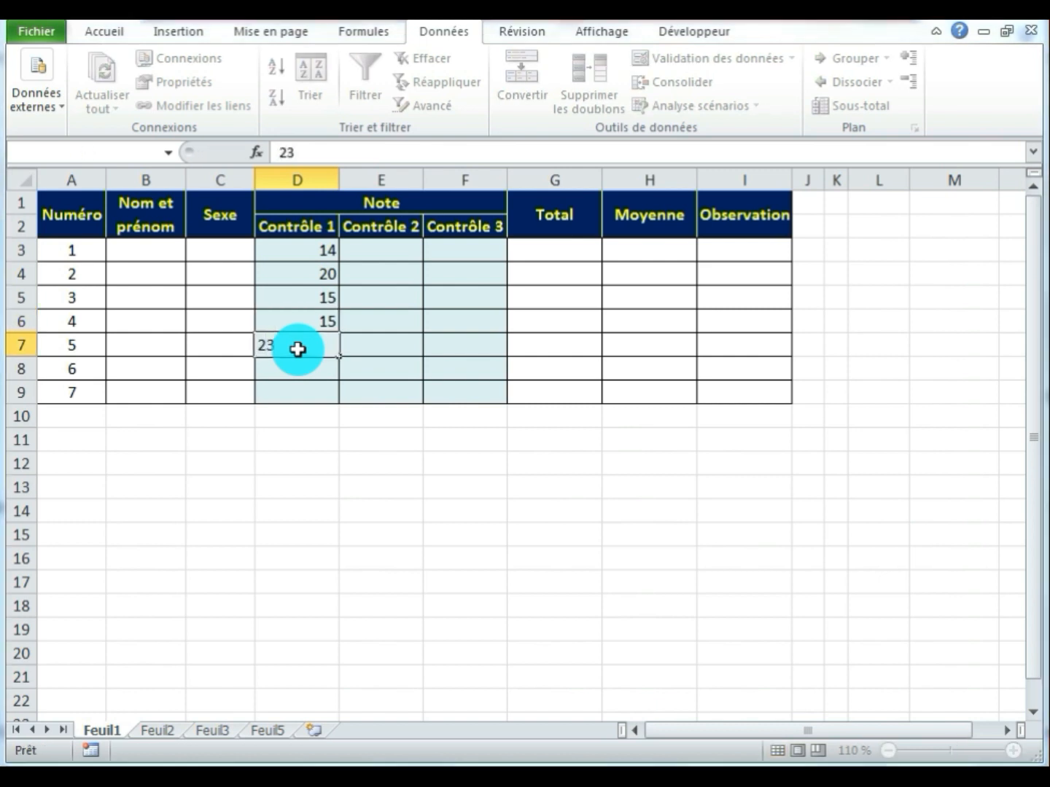
key("Return")
left_click_drag(596, 356, 393, 386)
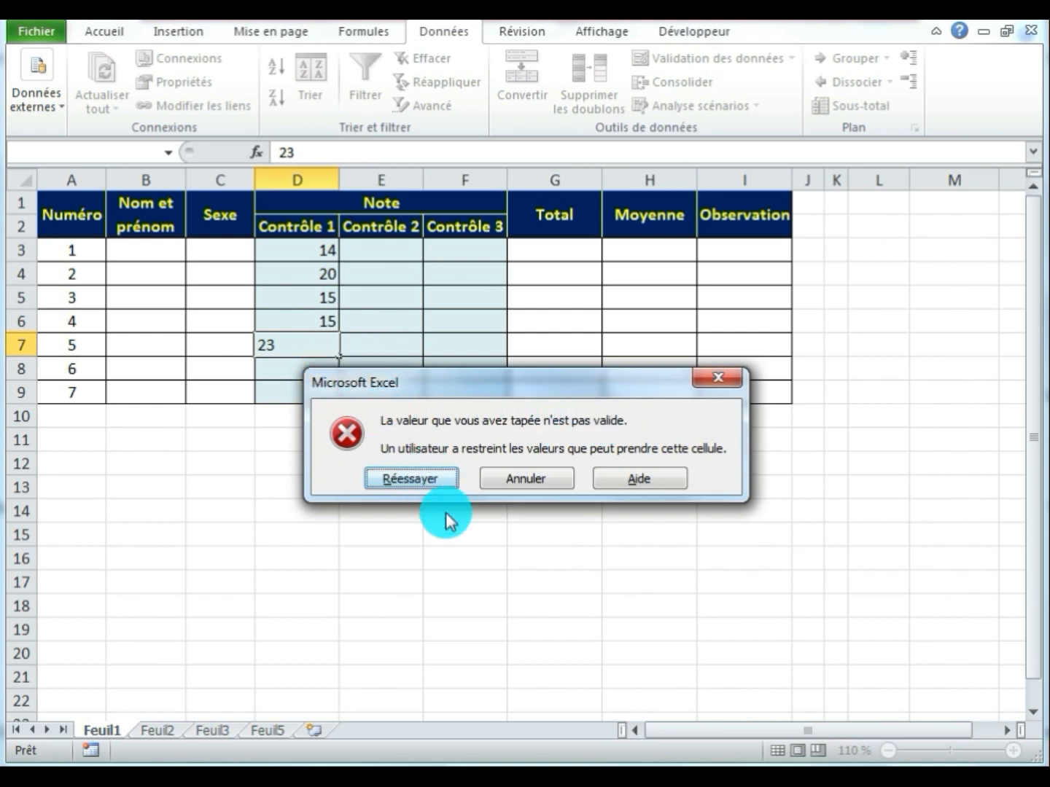
left_click(421, 481)
type("10")
key("Return")
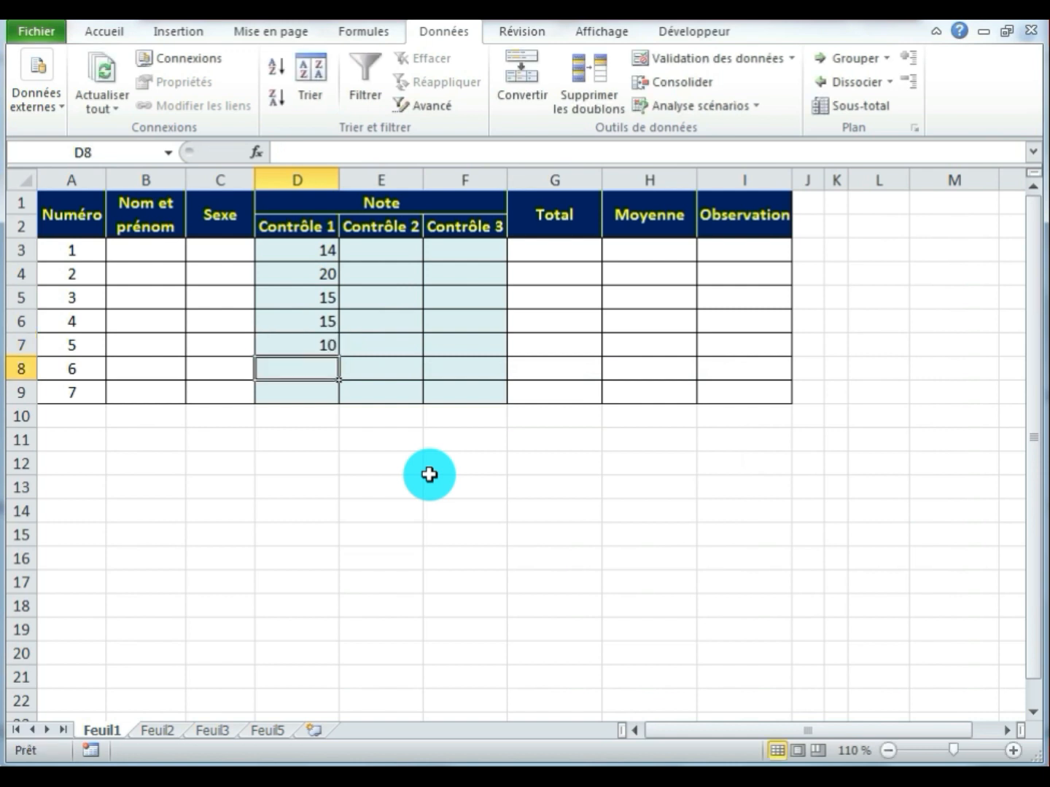
- Enter the remaining Contrôle 1 grades, 12 in cell D8 and 13 in cell D9
type("12")
key("Return")
type("13")
key("Return")
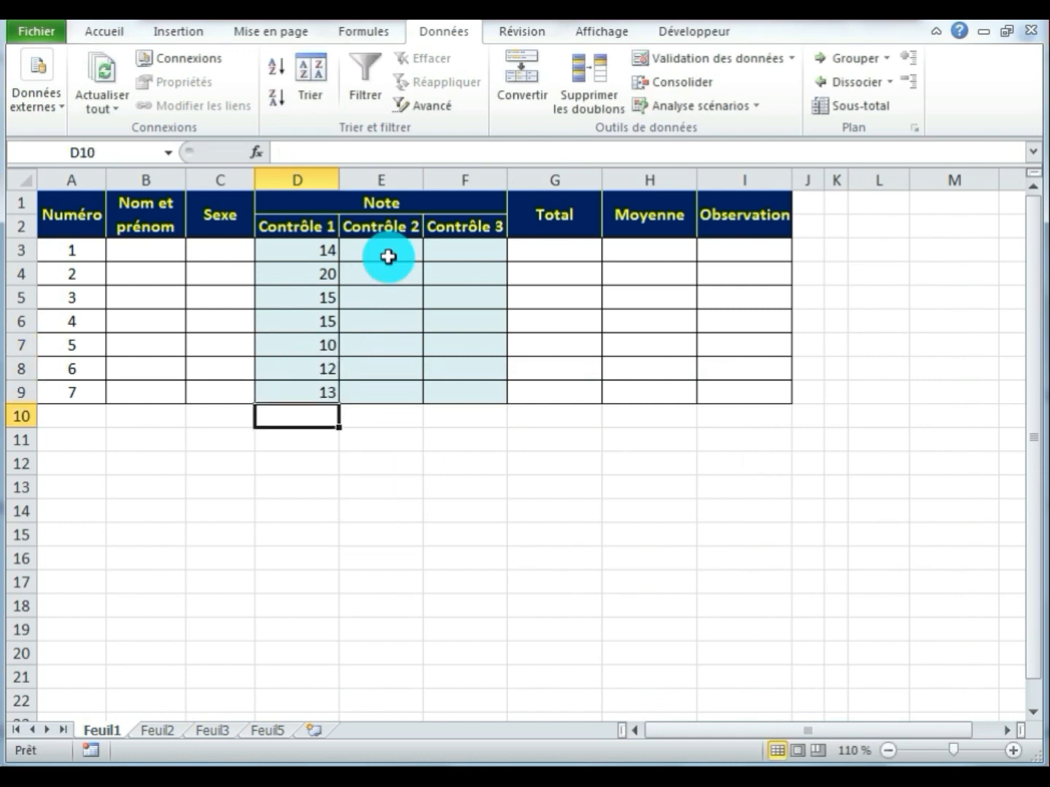
- Define data validation criteria for the Contrôle 2 cells E3:E9, allowing Décimal values comprise entre 0 and 20
left_click_drag(389, 246, 390, 392)
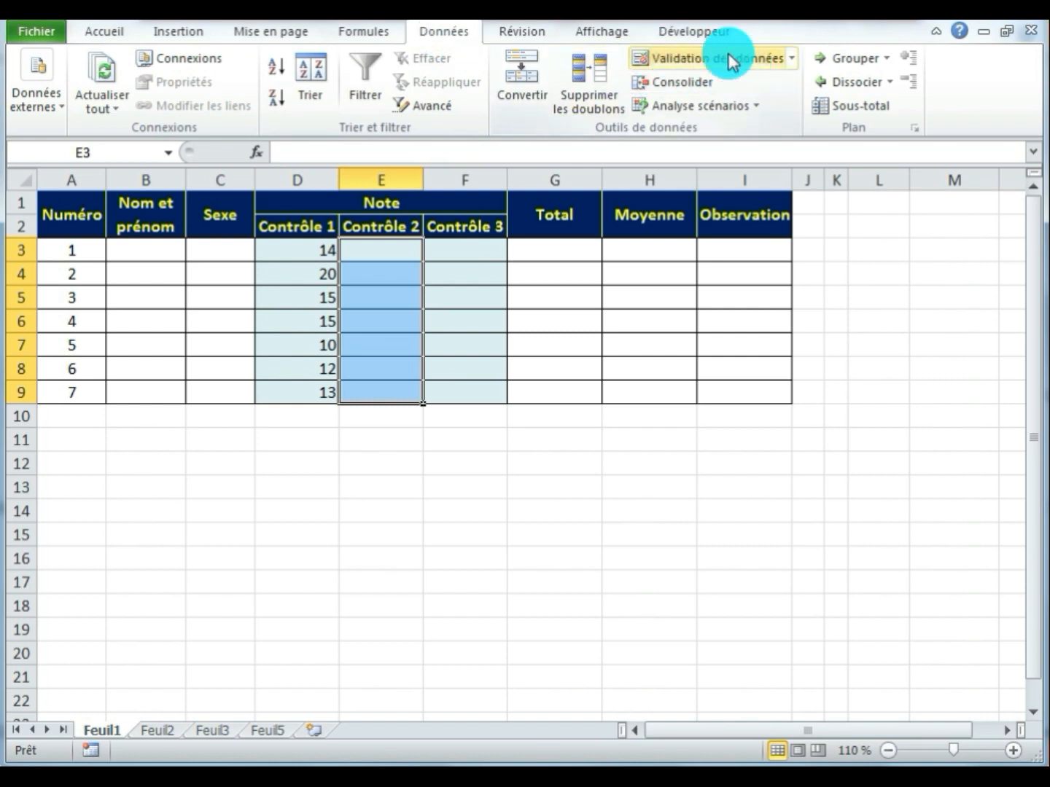
left_click(792, 59)
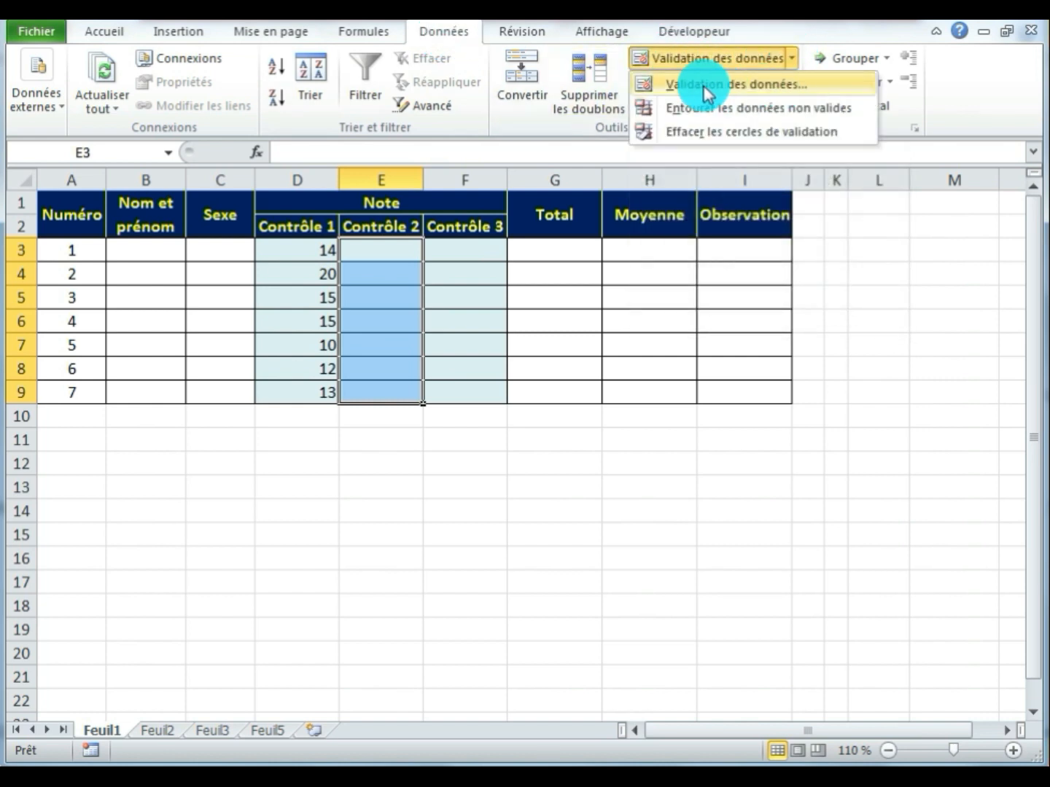
left_click(826, 82)
left_click(568, 352)
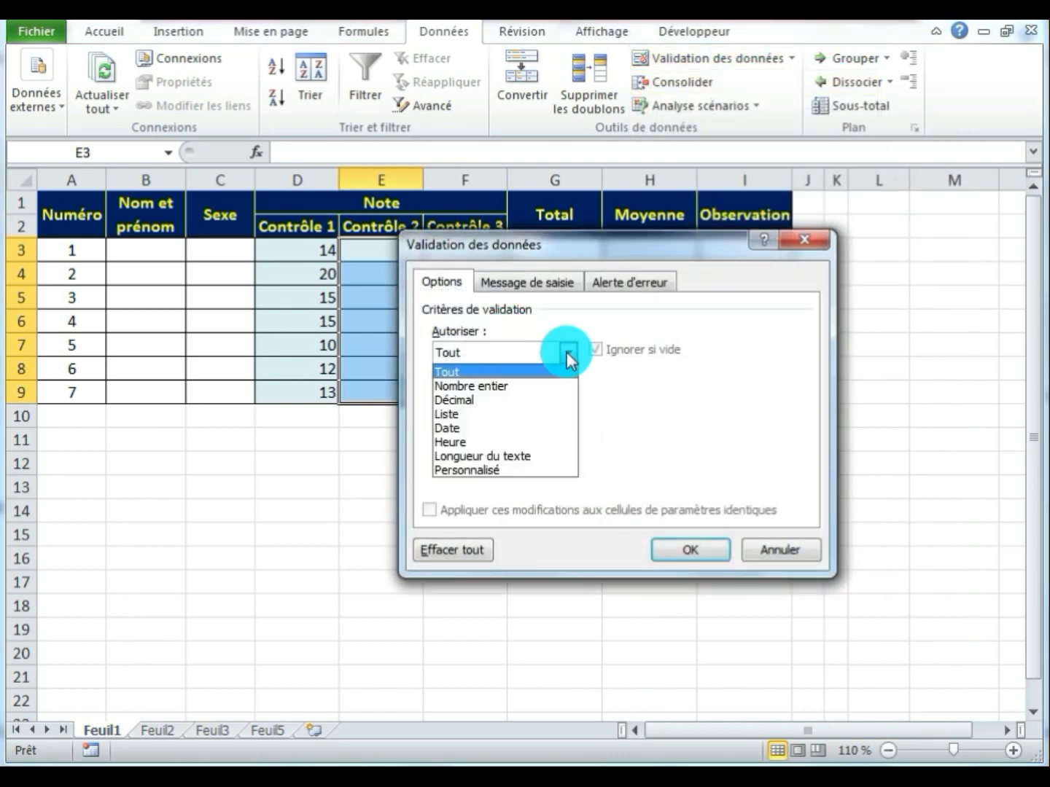
left_click(544, 400)
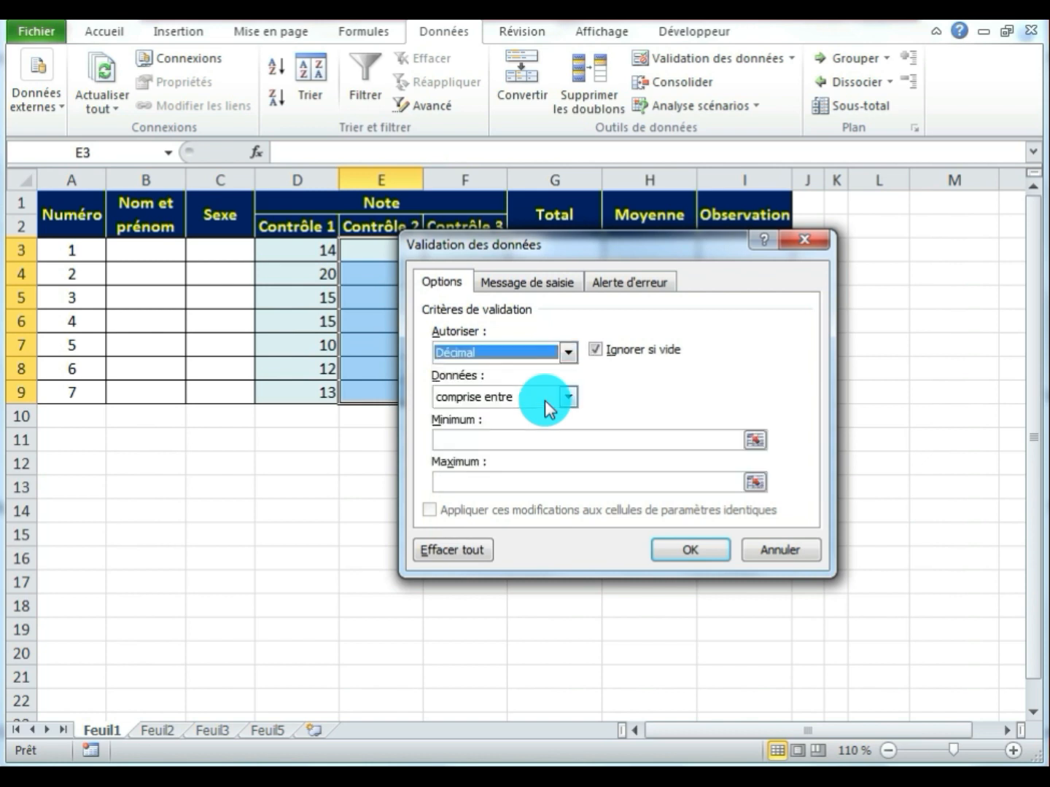
left_click(469, 438)
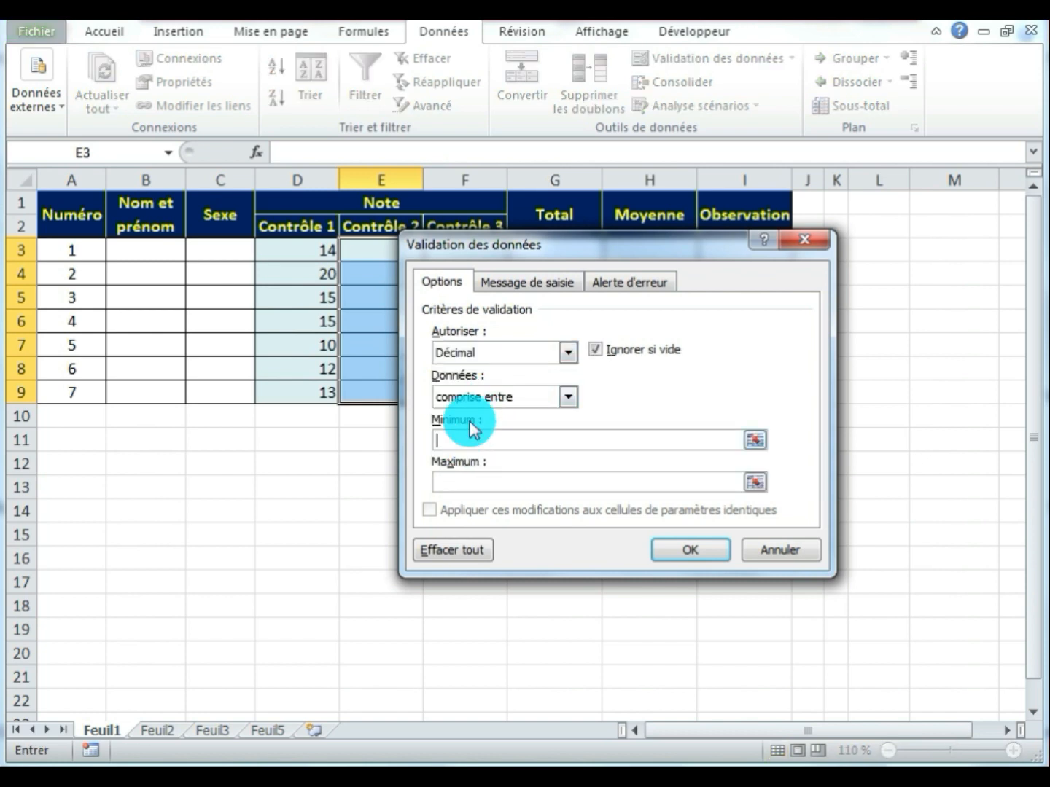
left_click(485, 475)
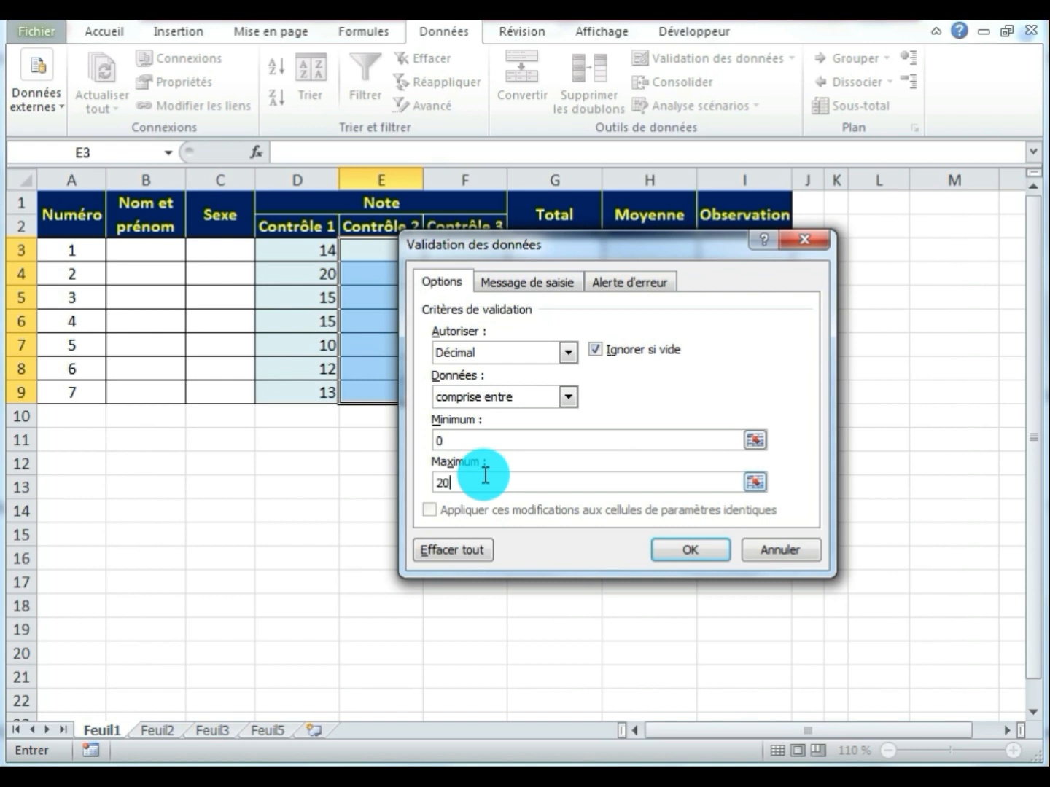
left_click_drag(485, 483, 438, 485)
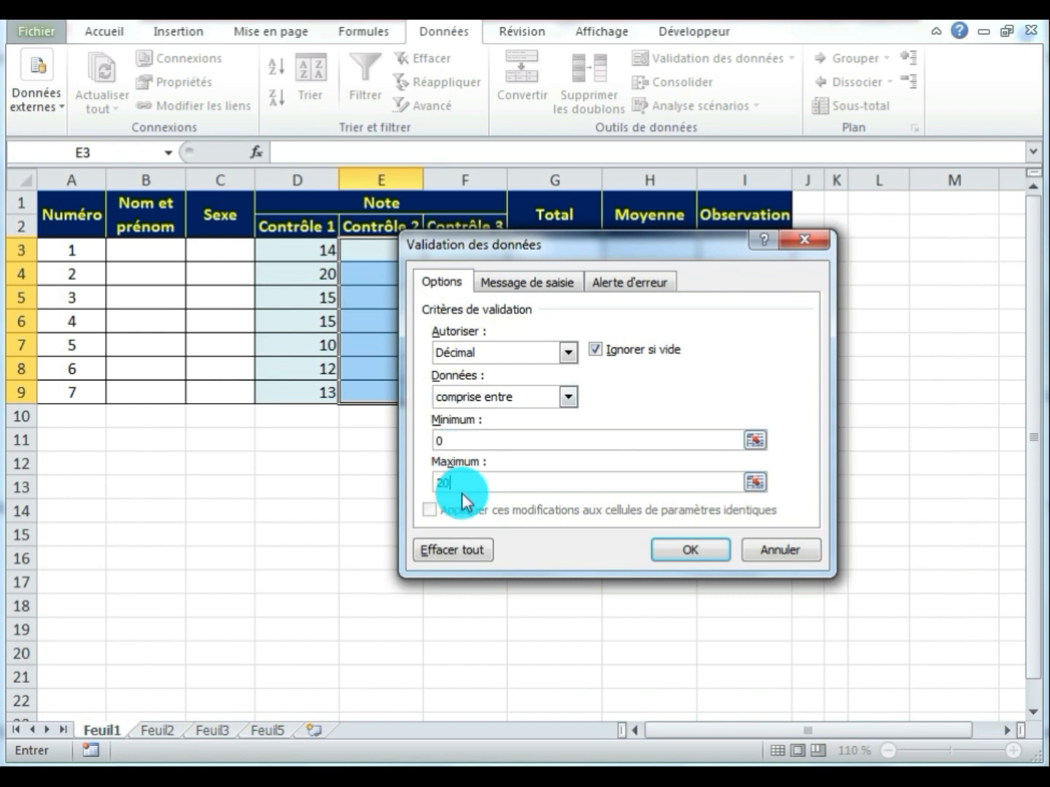
- Give the Contrôle 2 validation an Arrêt error alert titled Erreur with the message "Les notes doivent être entre 0 et 20" and apply it
left_click(618, 292)
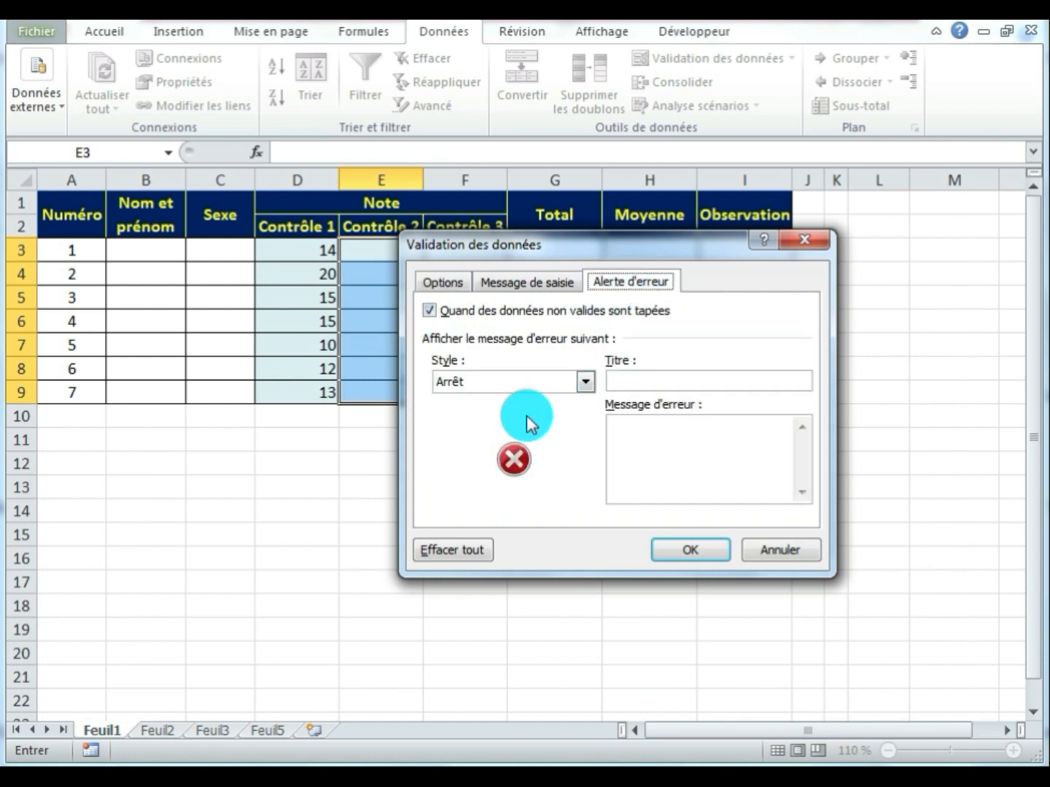
left_click(613, 380)
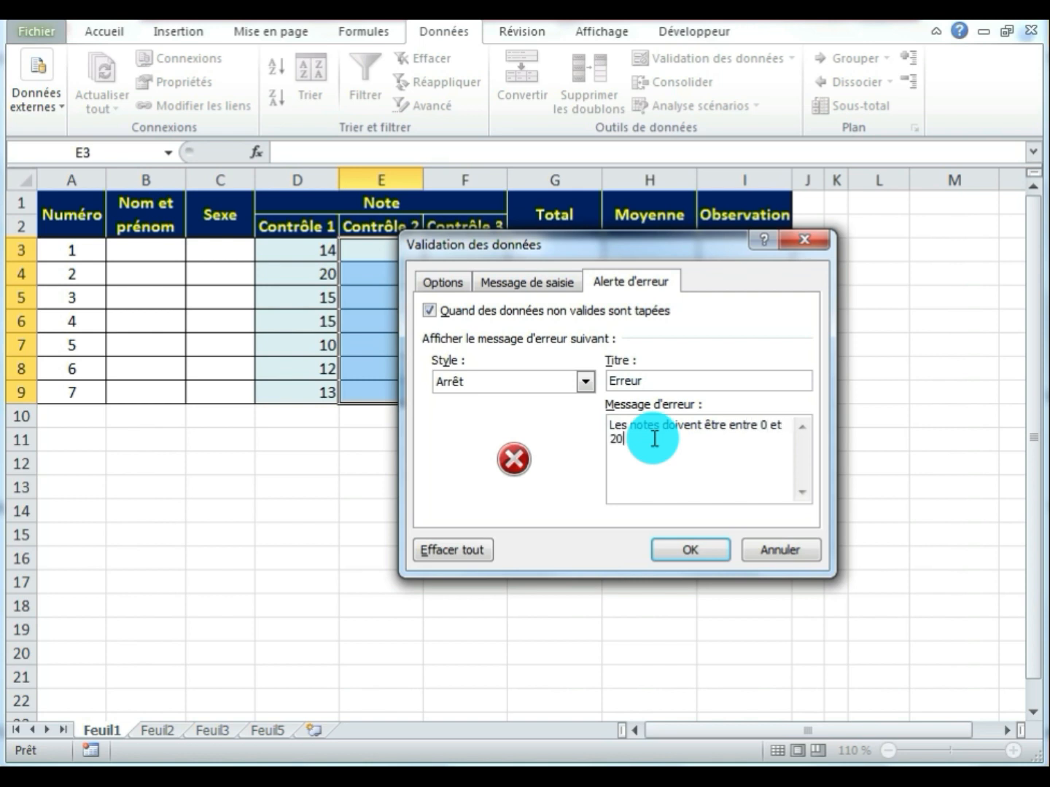
left_click(672, 561)
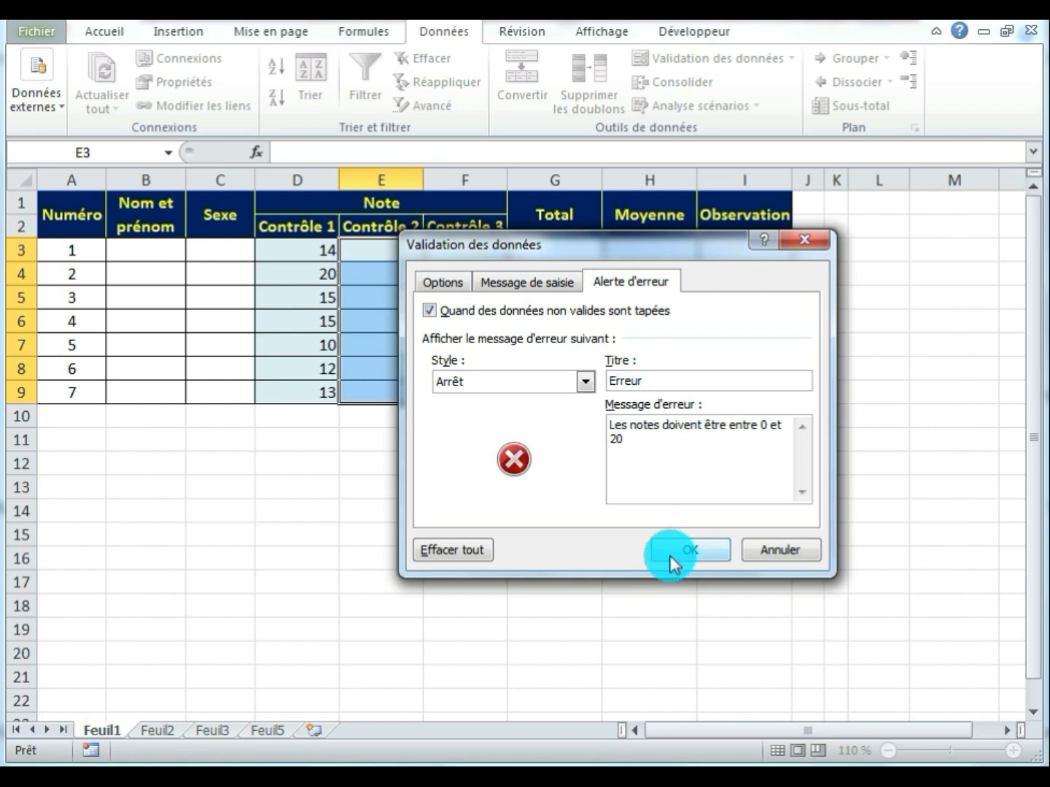
left_click(672, 562)
- Enter the grade 18 in the first Contrôle 2 cell, E3
left_click(374, 253)
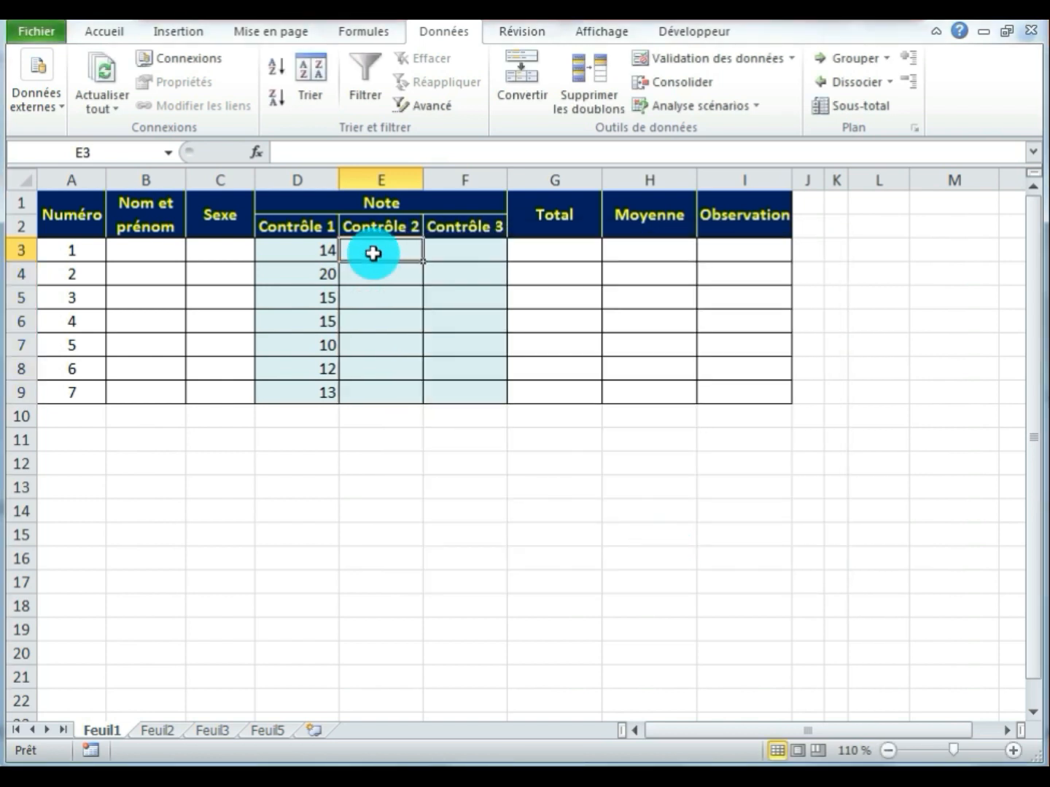
type("18")
key("Return")
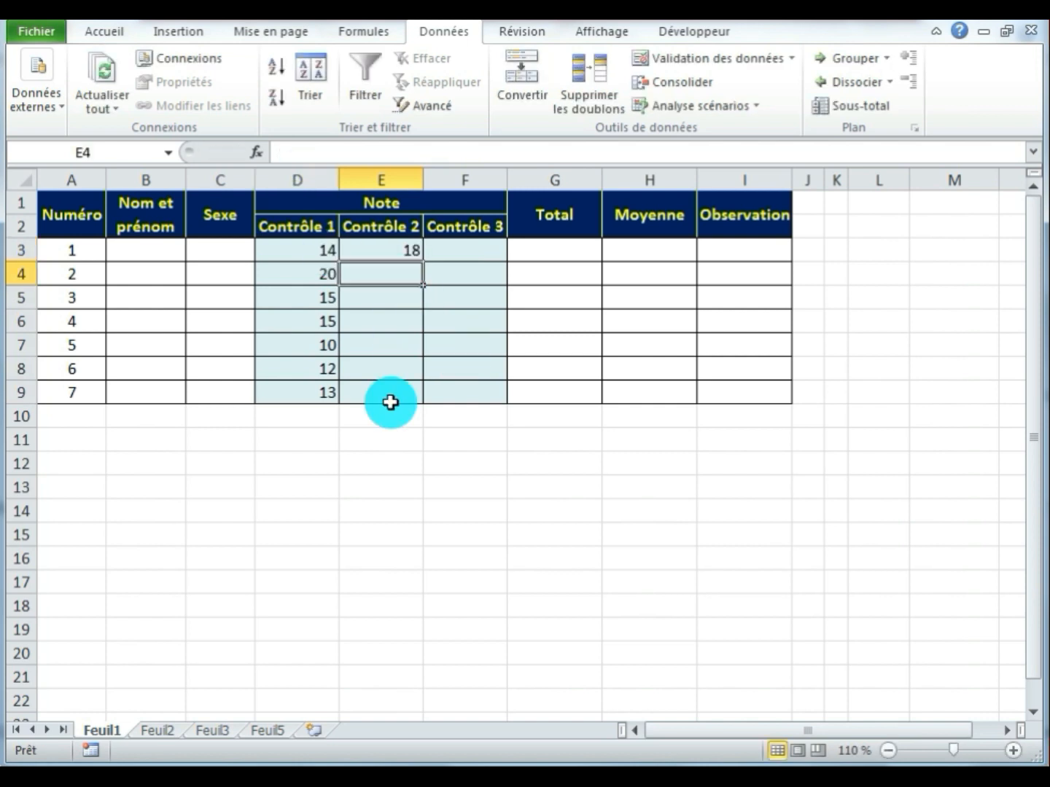
- Try the out-of-range grade 25 in cell E4 and replace it with 20
type("25")
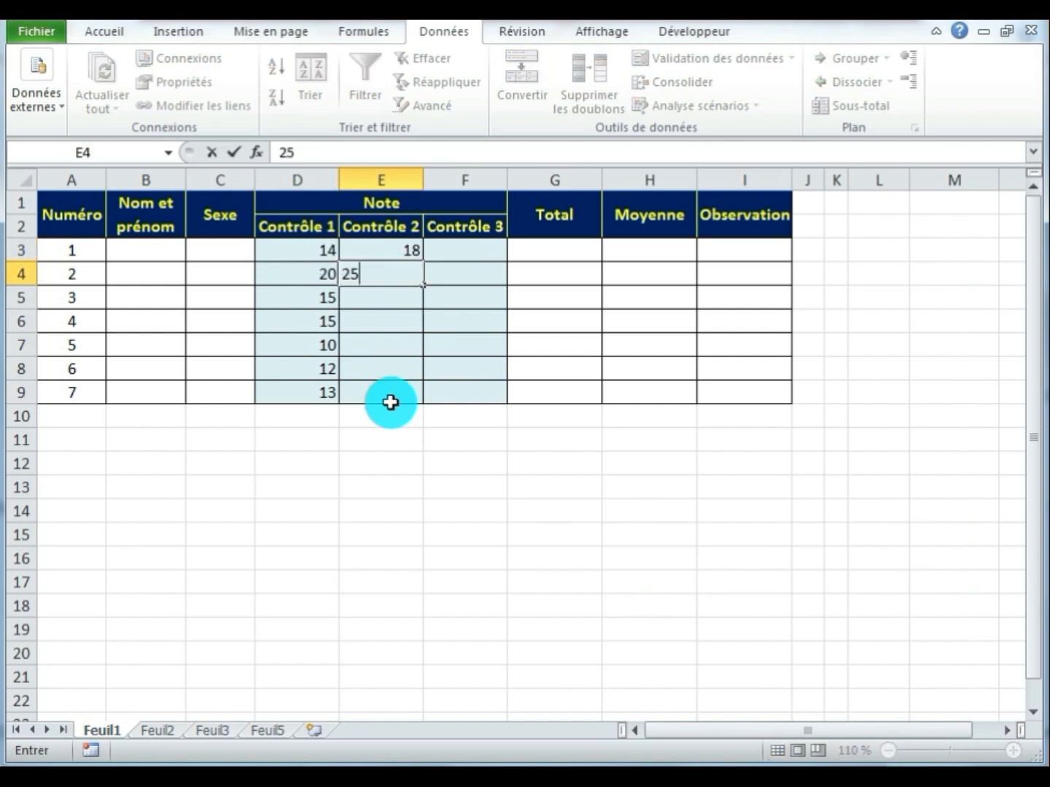
key("Return")
left_click_drag(675, 370, 425, 386)
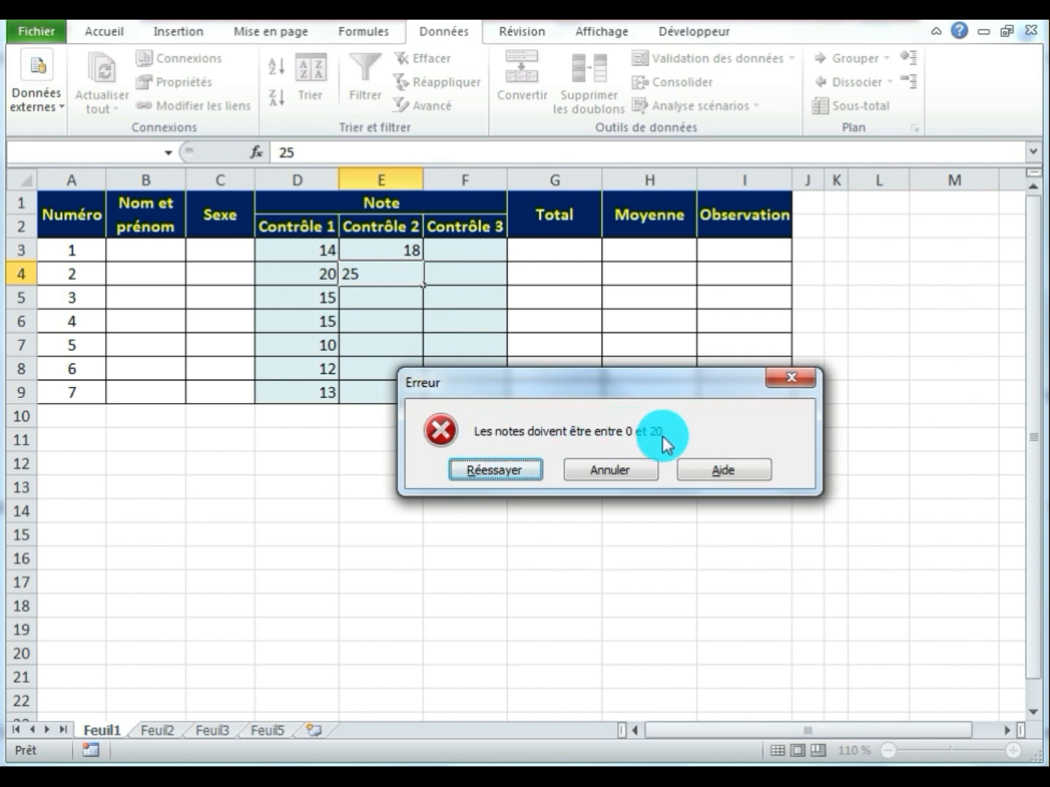
left_click(510, 476)
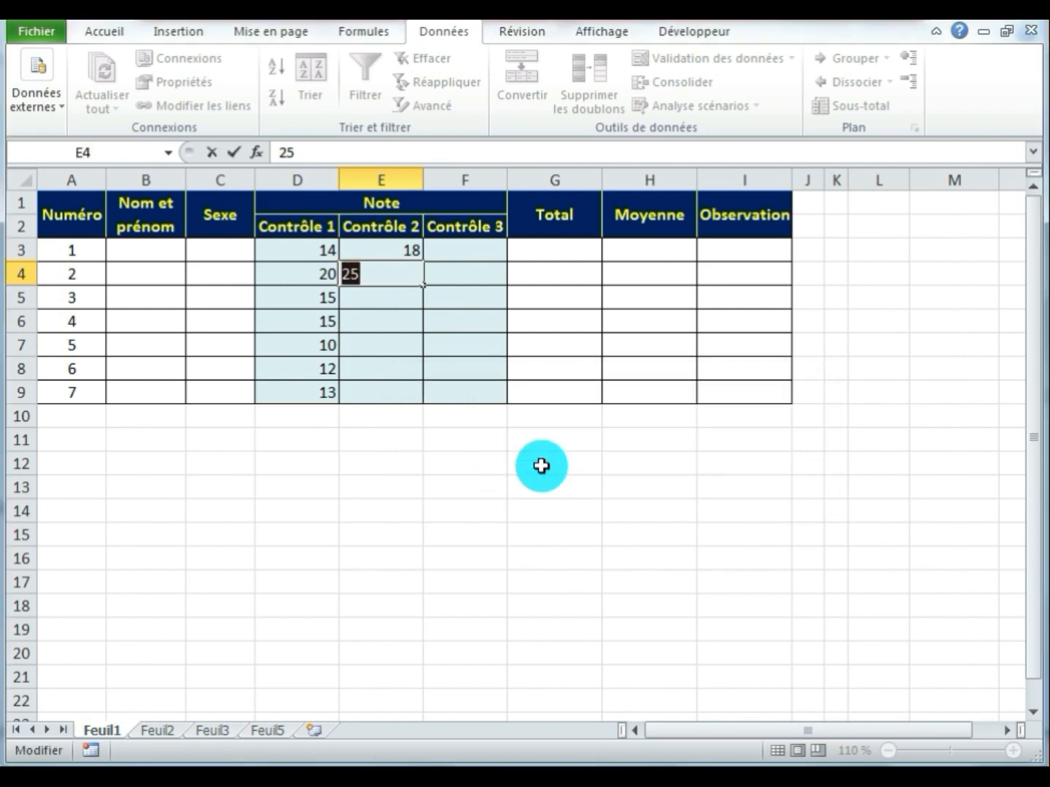
type("20")
key("Return")
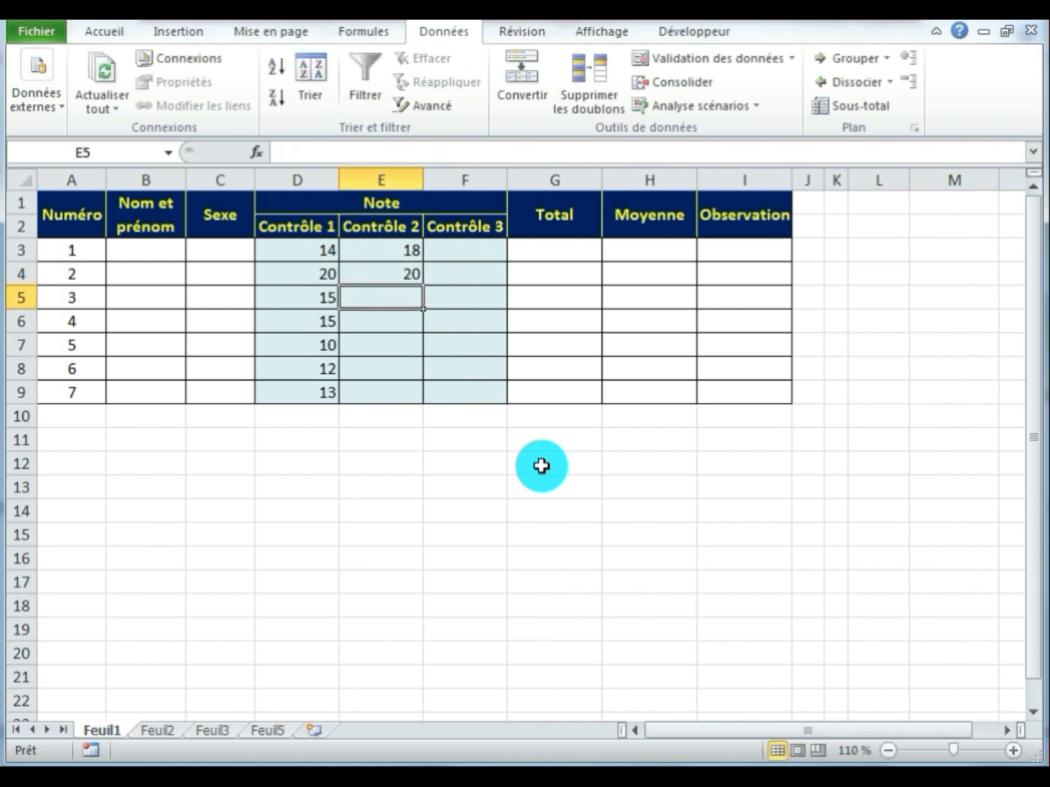
- Enter the Contrôle 2 grades 14 in cell E5 and 12,5 in cell E6
type("14")
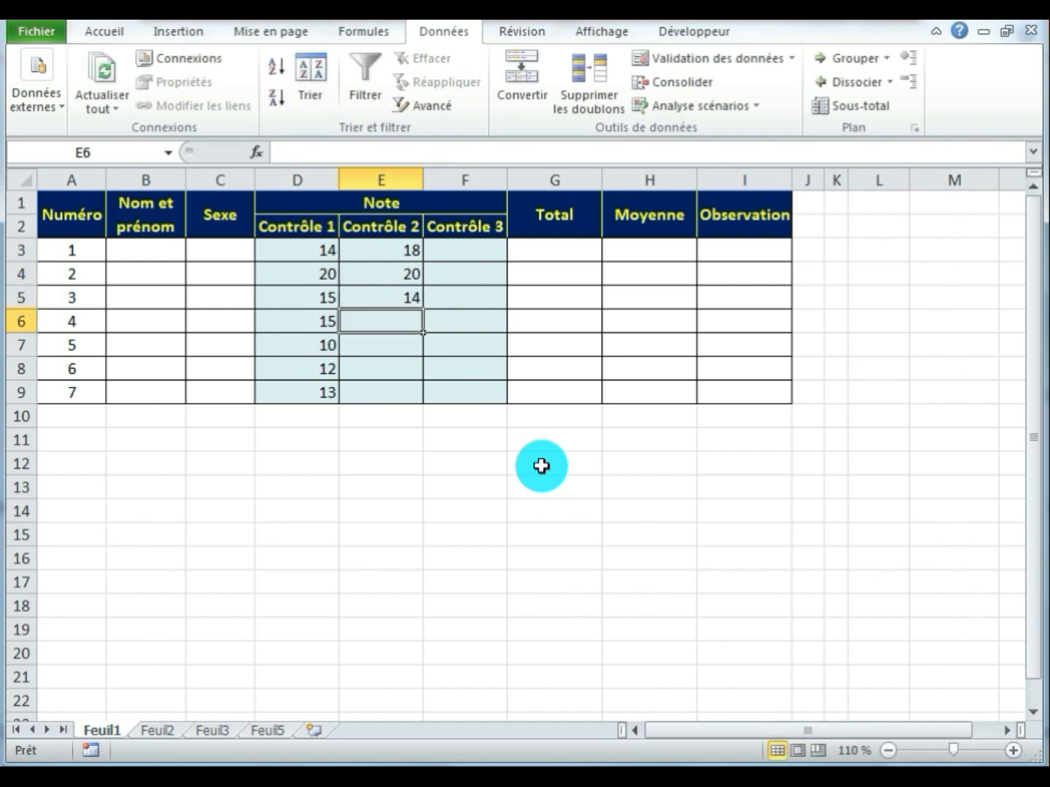
type("12,5")
key("Return")
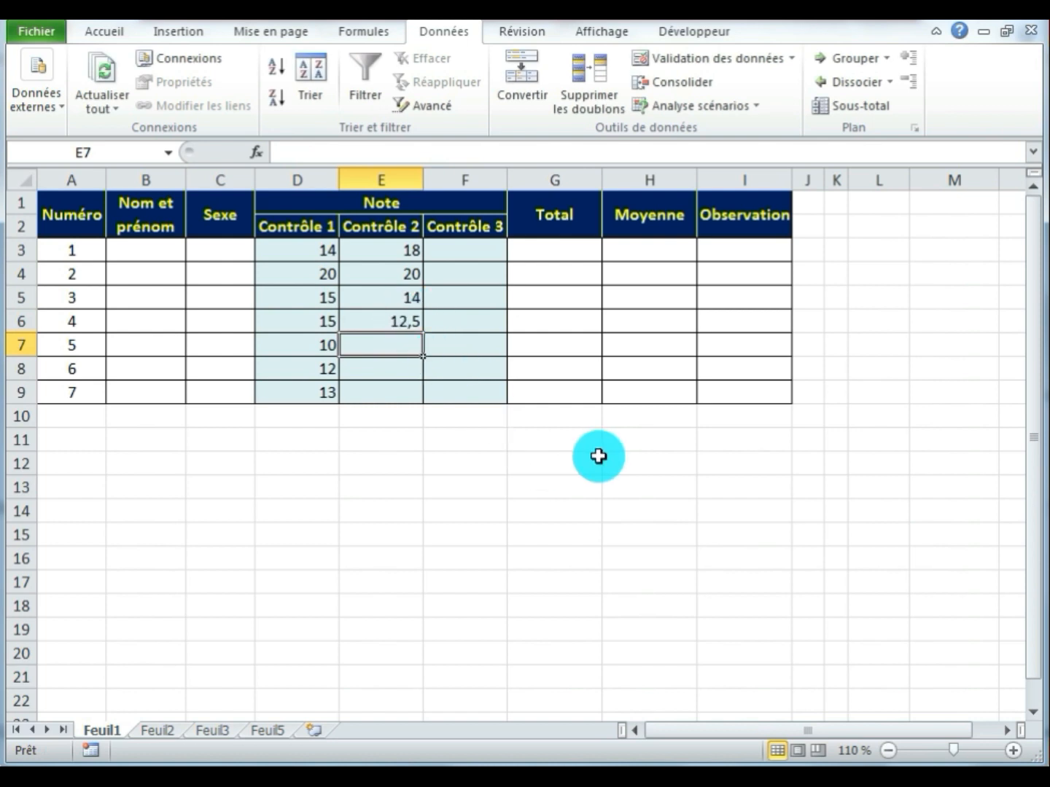
- Test cell E7 with the negative grade -12 and replace it with 12
type("-12")
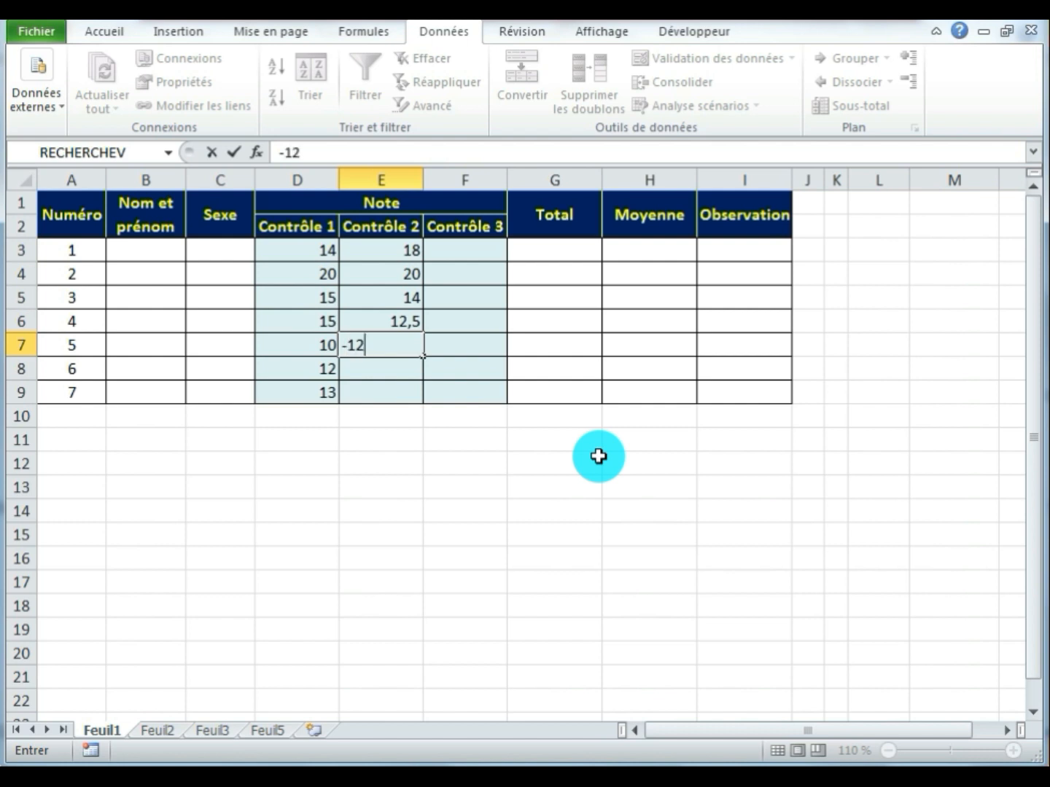
key("Return")
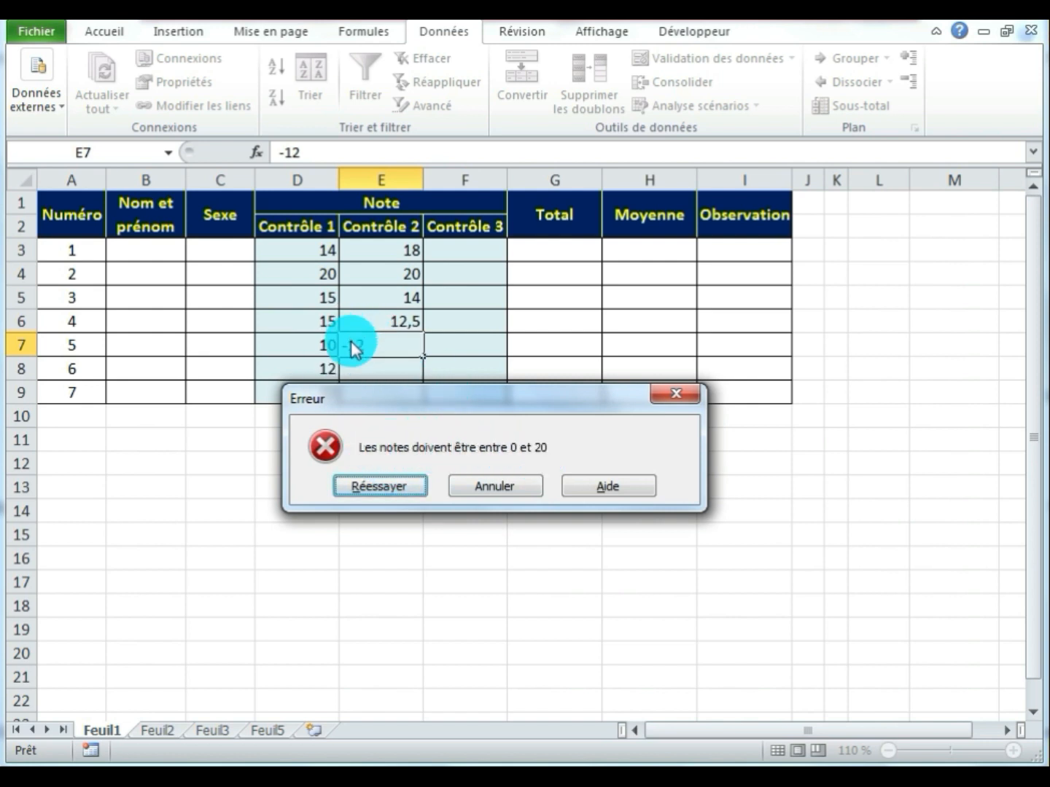
left_click(390, 488)
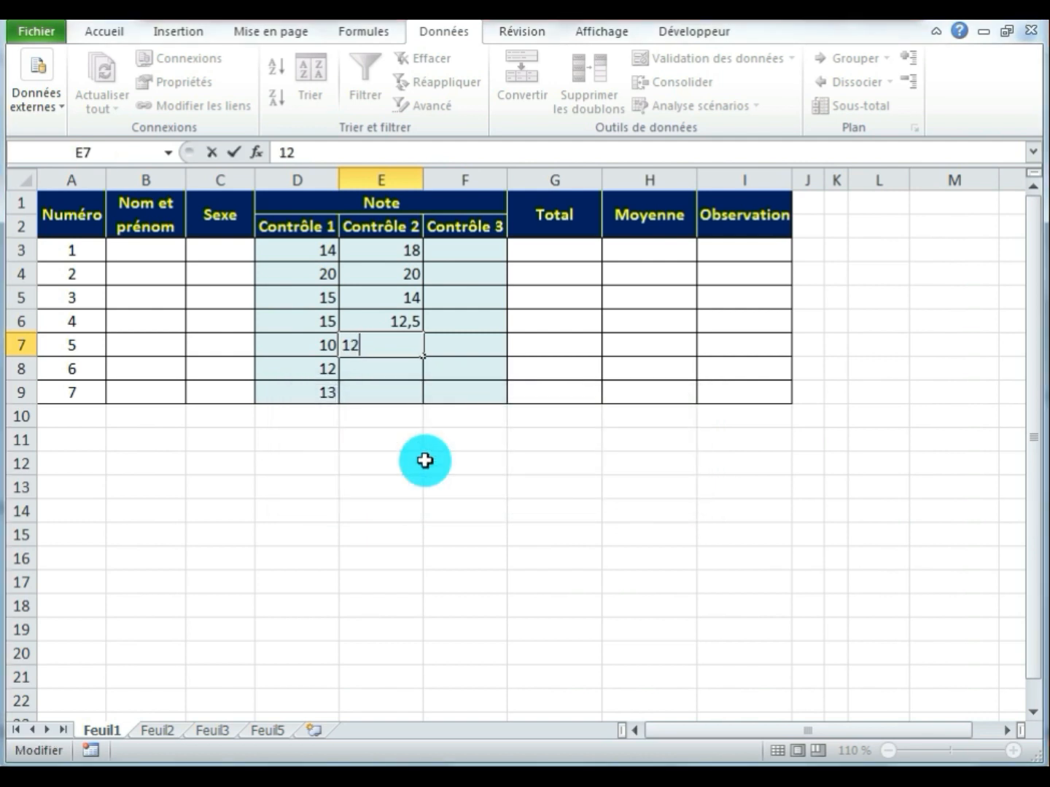
key("Return")
- Enter the remaining Contrôle 2 grades, 14 in cell E8 and 10,5 in cell E9
type("14")
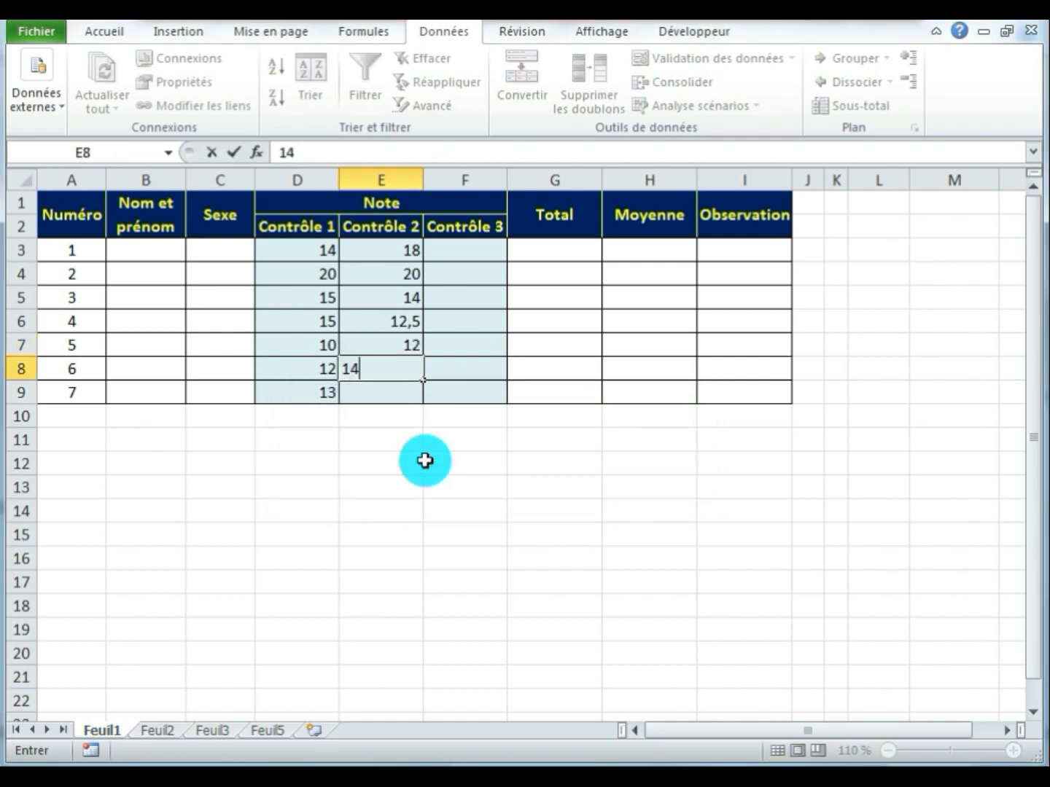
key("Return")
type("10,5")
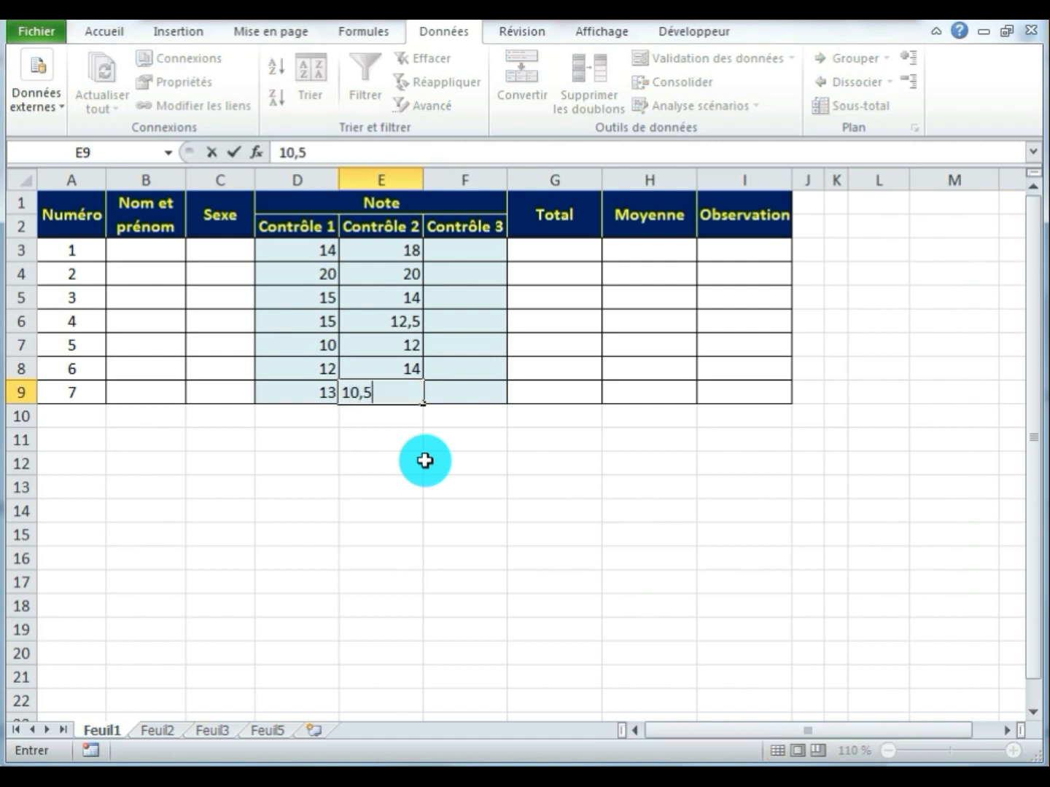
key("Return")
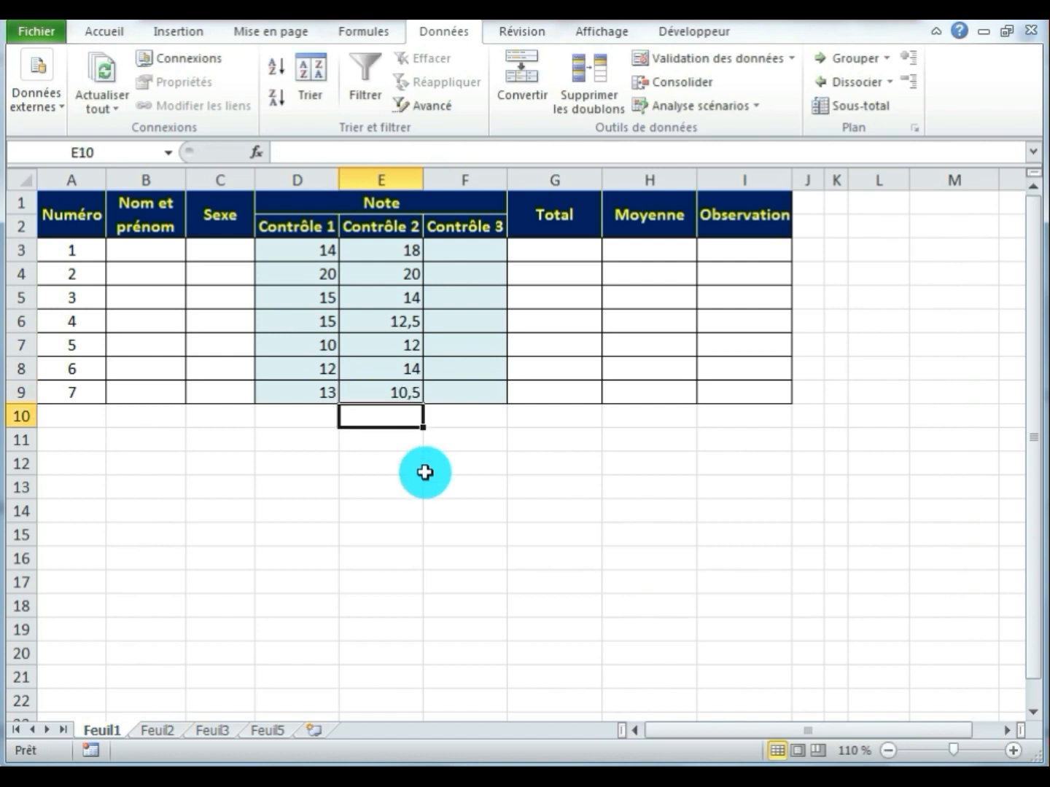
left_click(380, 490)
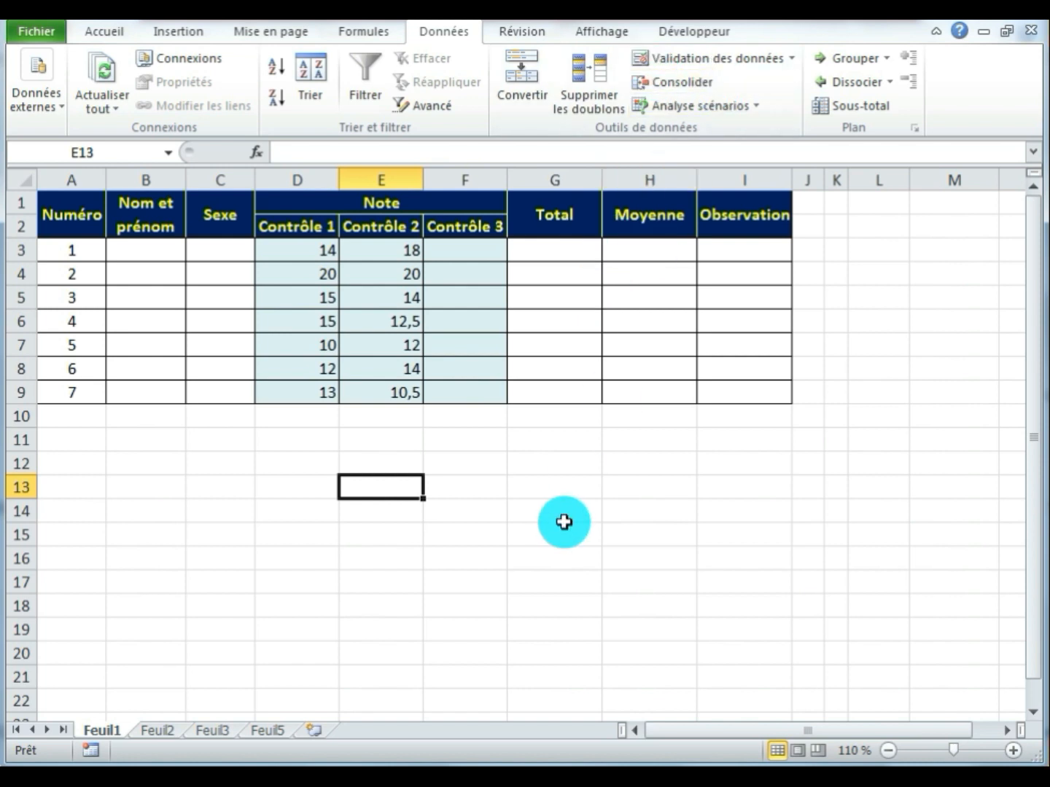
left_click(162, 731)
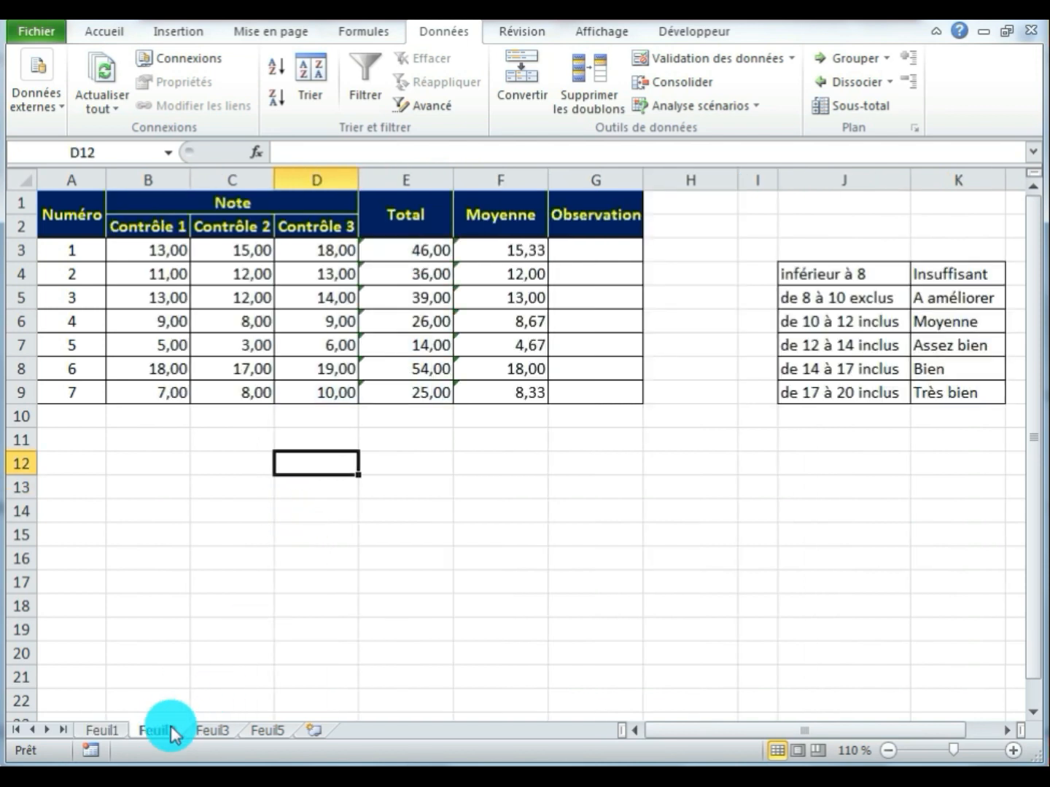
left_click(96, 731)
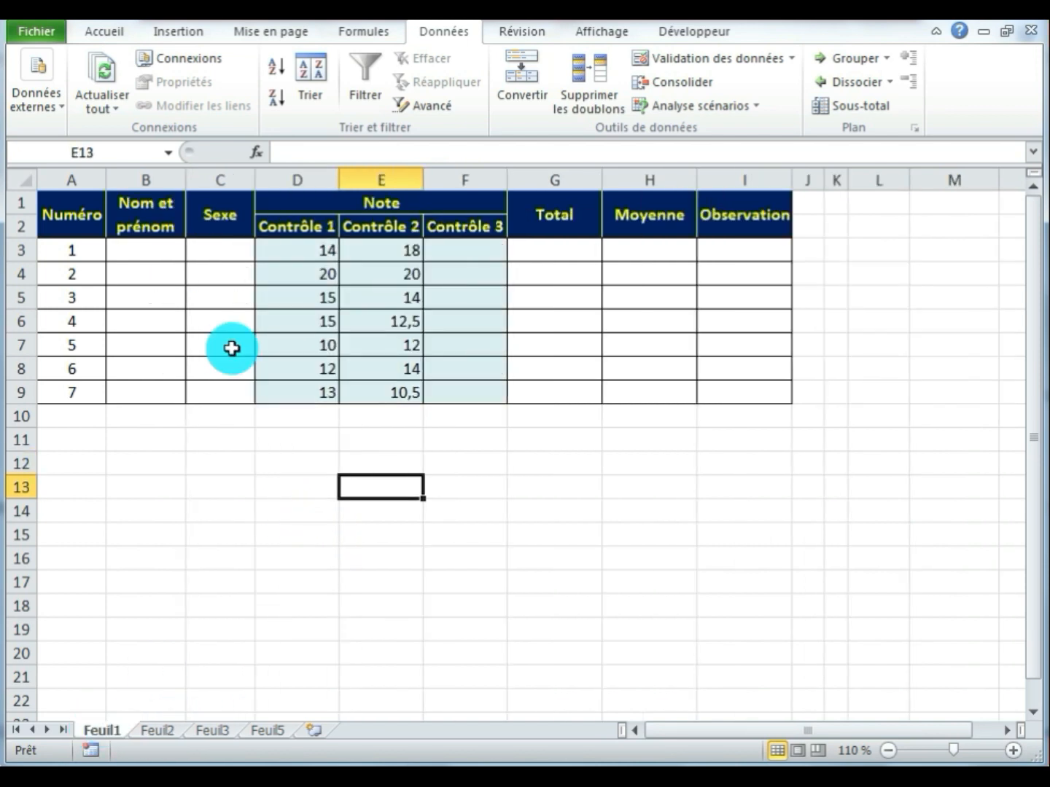
left_click(220, 416)
left_click_drag(221, 250, 222, 405)
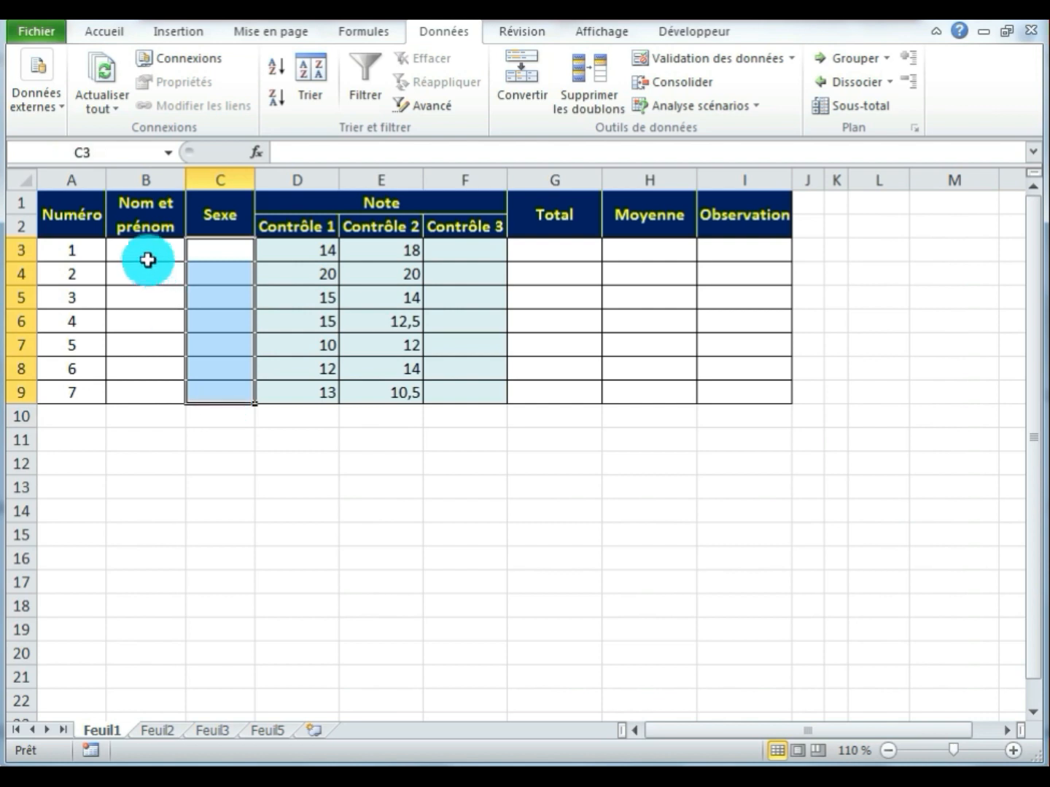
left_click_drag(143, 249, 143, 395)
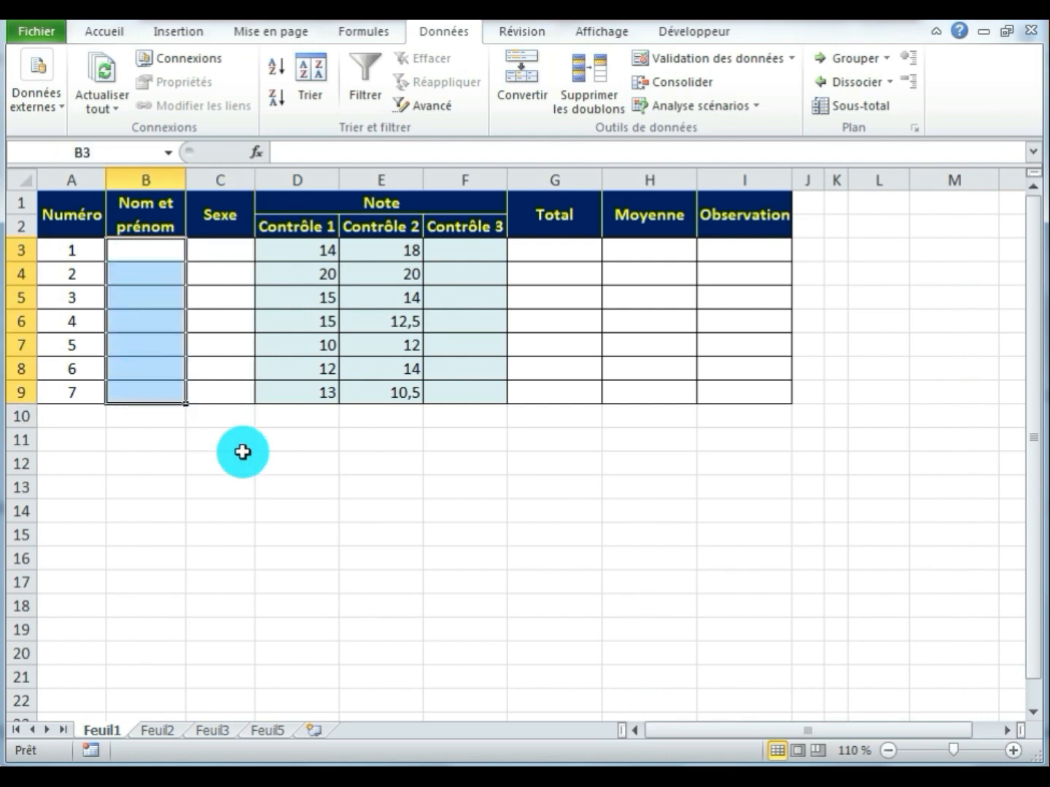
- Widen the Sexe column and enter the list values Masculin in cell L3 and Feminin in cell L4
left_click(220, 252)
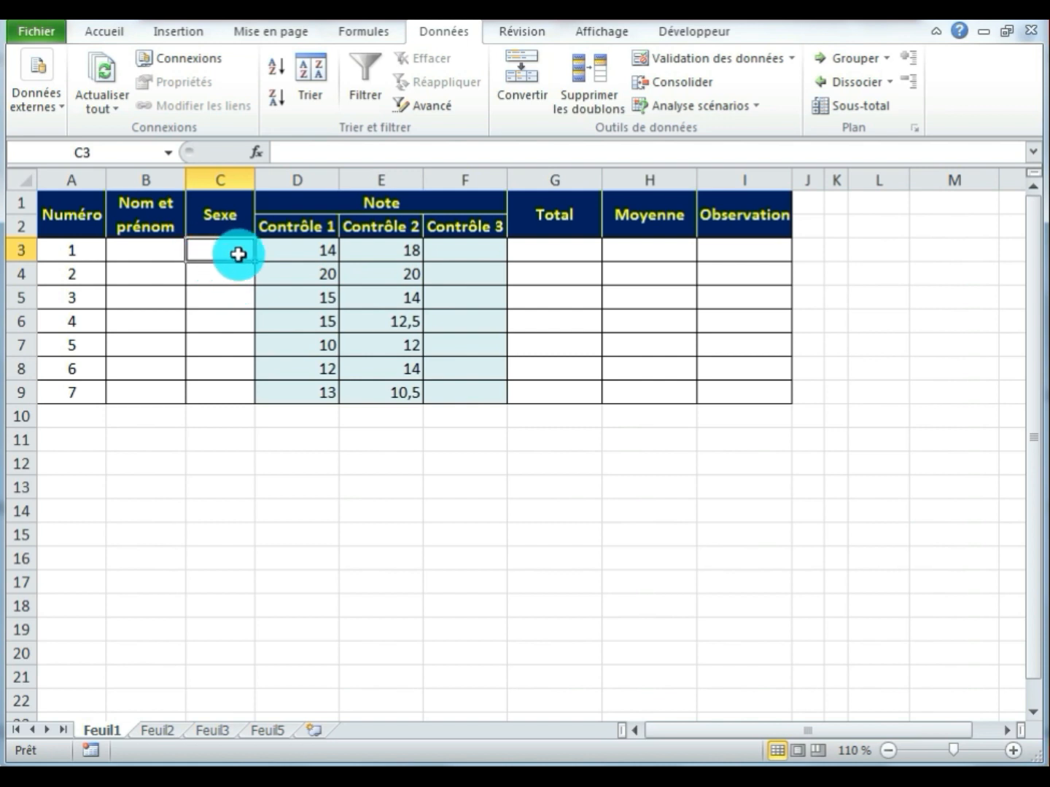
left_click_drag(255, 176, 288, 178)
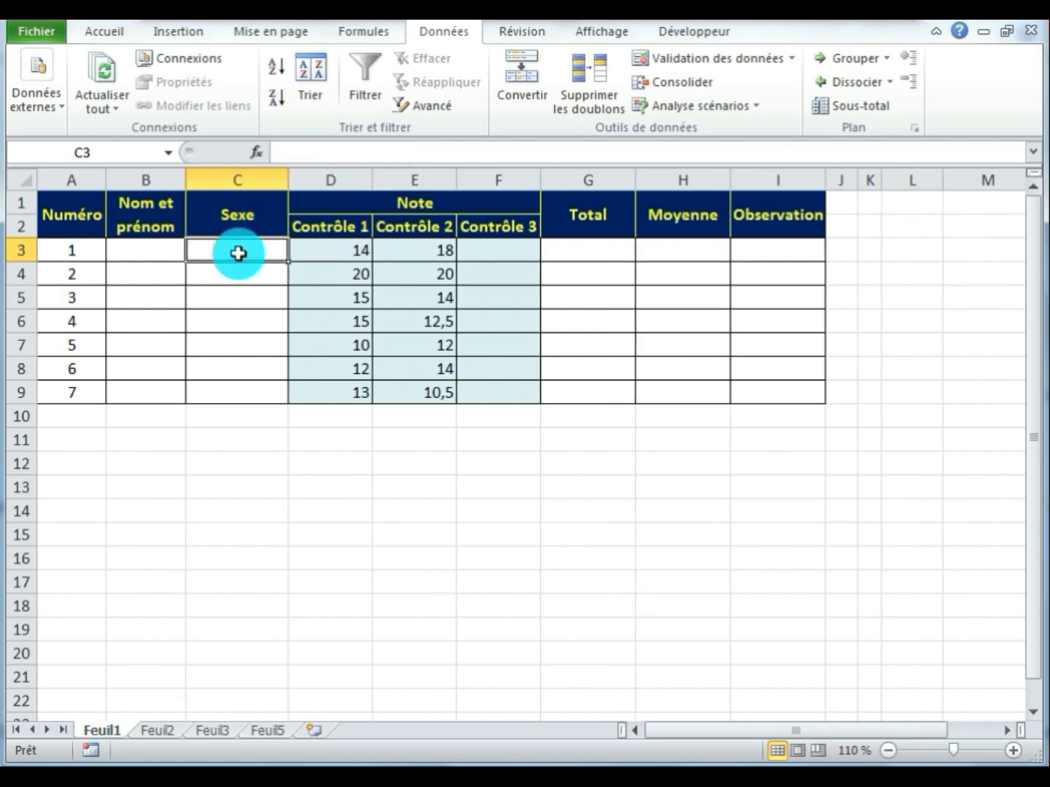
left_click(925, 249)
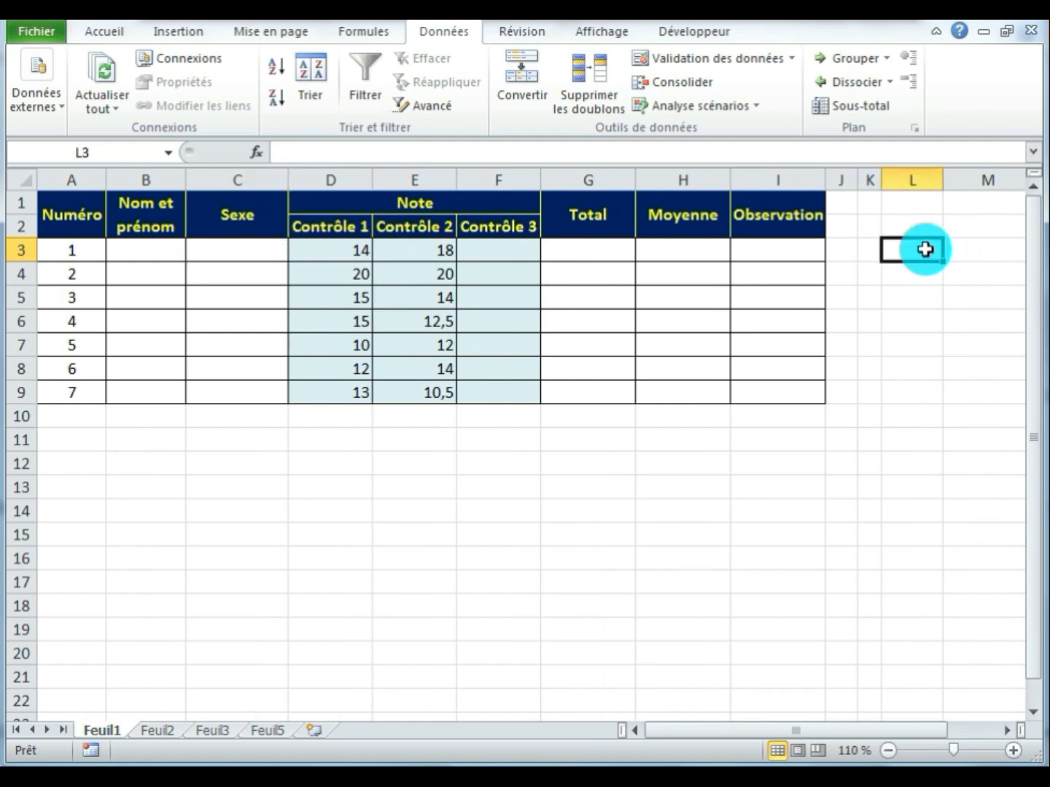
type("Masculin")
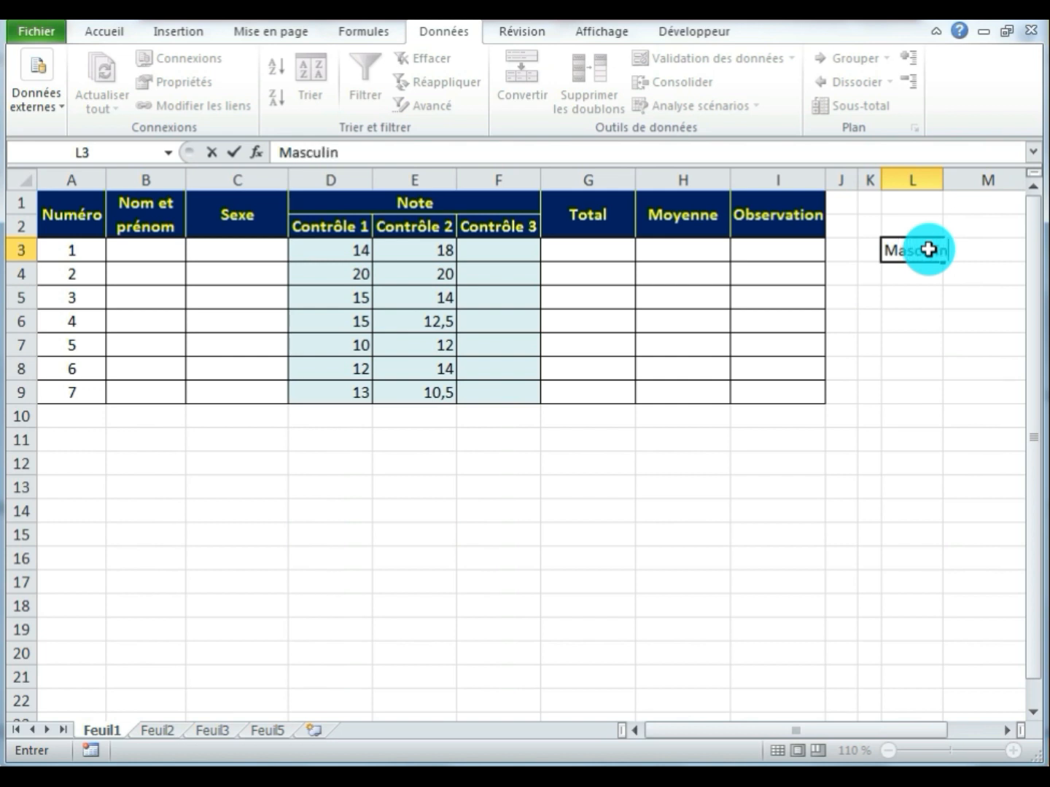
key("Return")
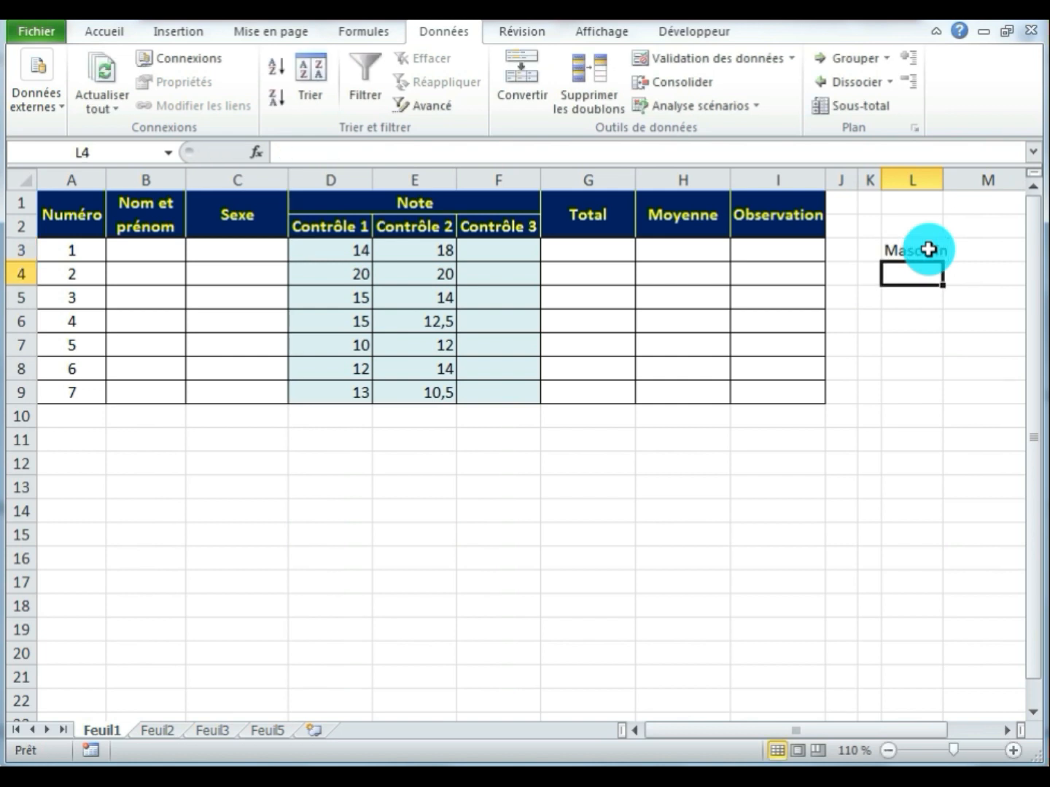
type("Feminin")
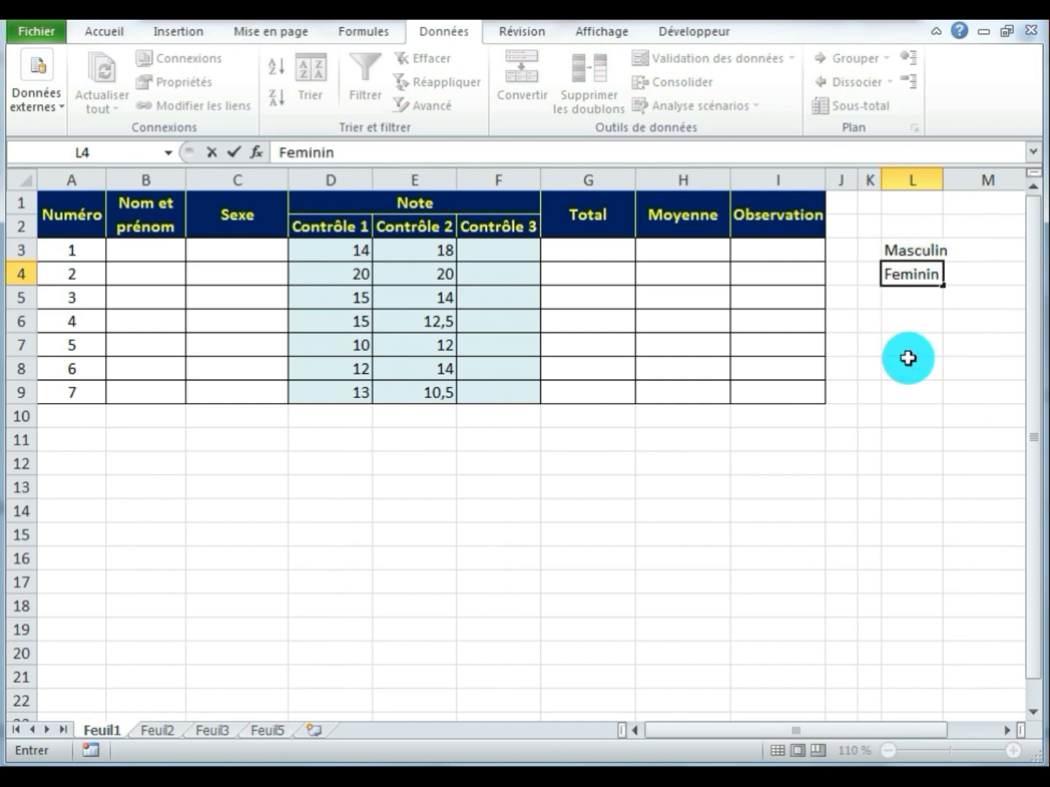
left_click(908, 361)
left_click(233, 272)
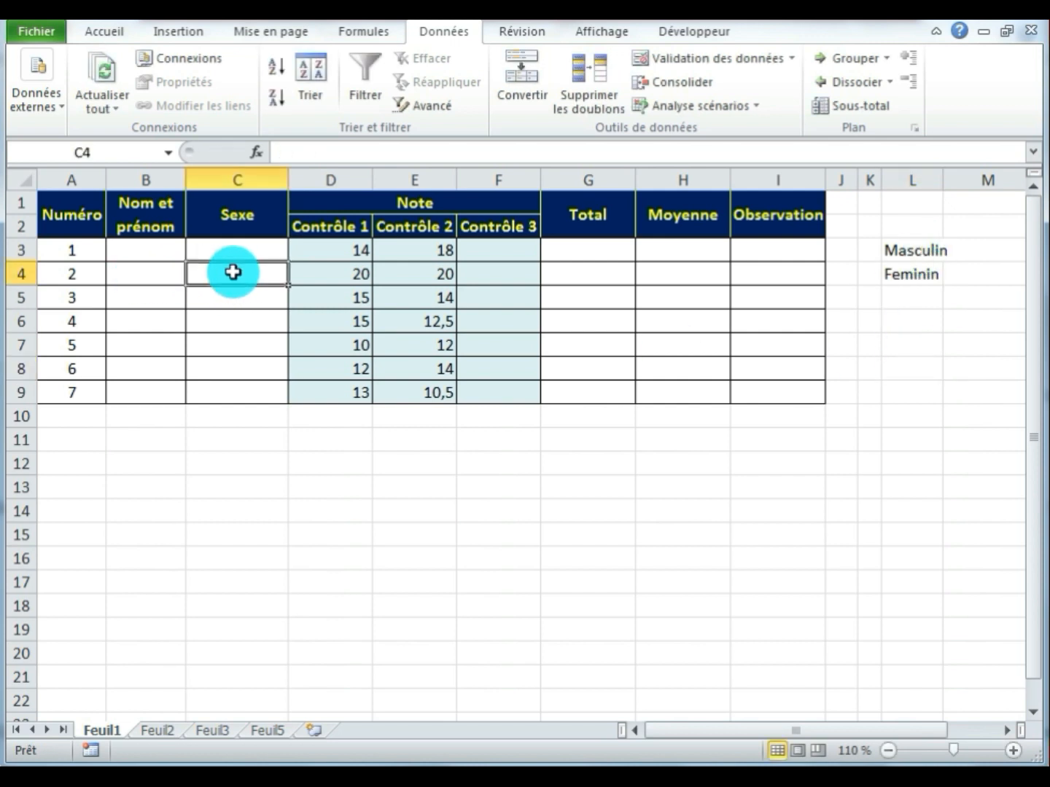
left_click(906, 252)
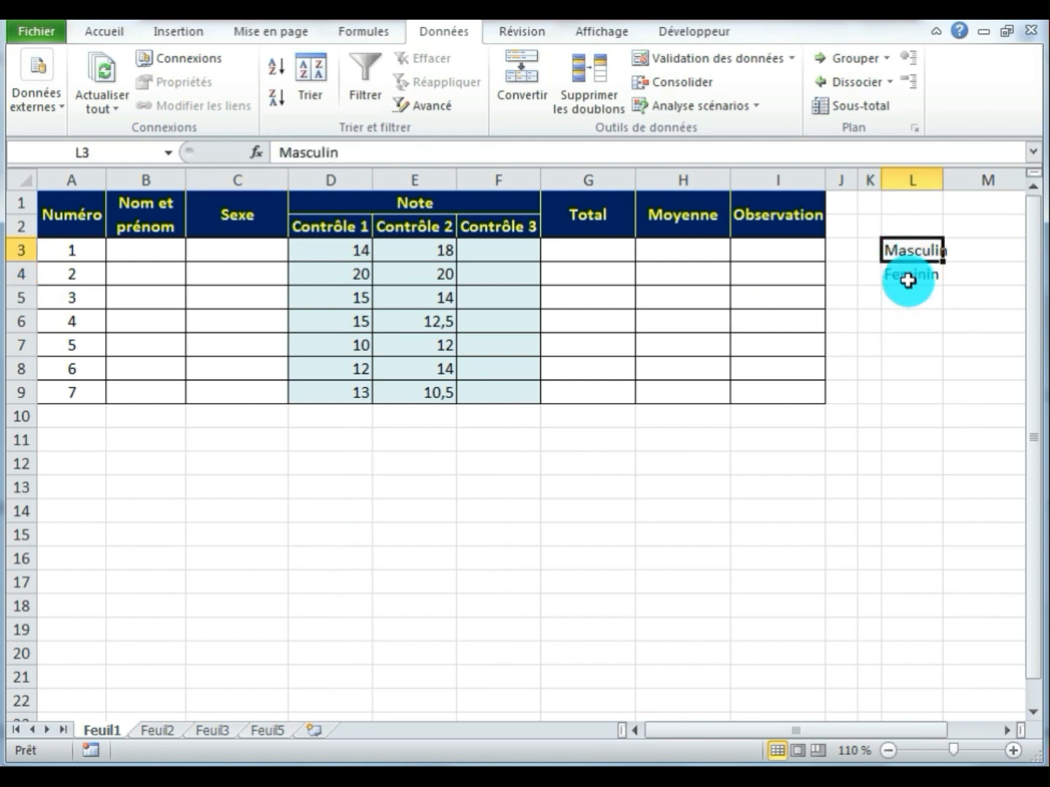
left_click(906, 280)
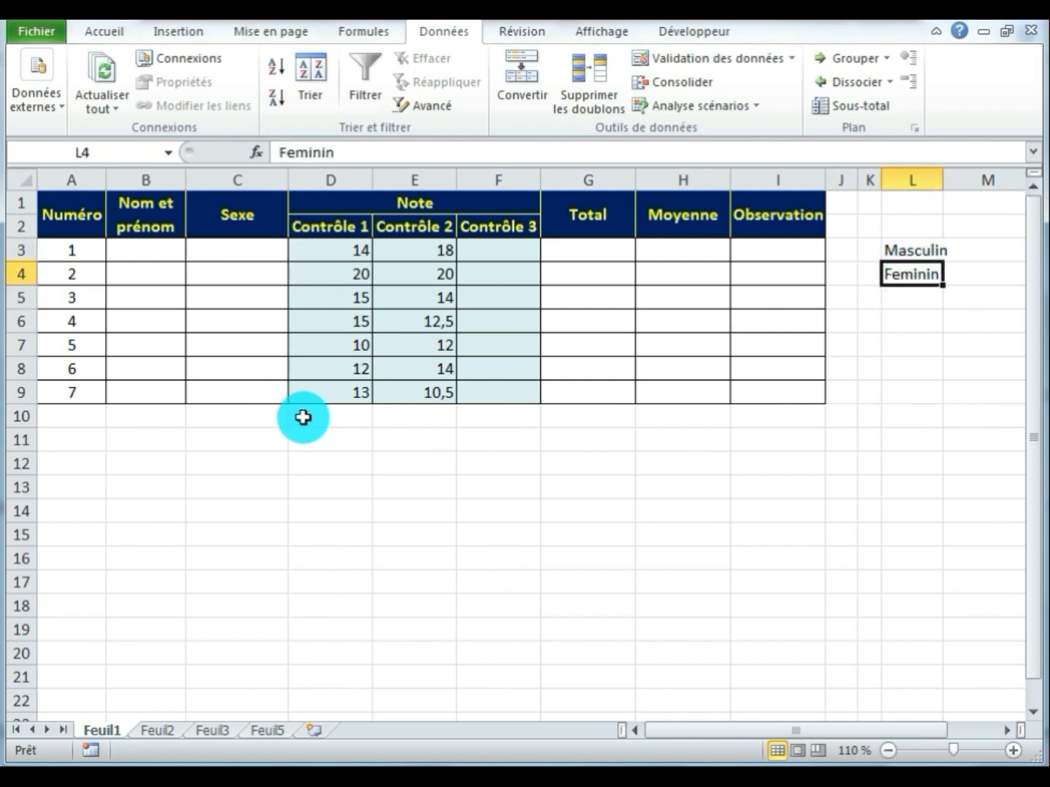
- Restrict the Sexe cells C3:C9 with a Liste data validation using =$L$3:$L$4 as the source
left_click_drag(230, 252, 243, 393)
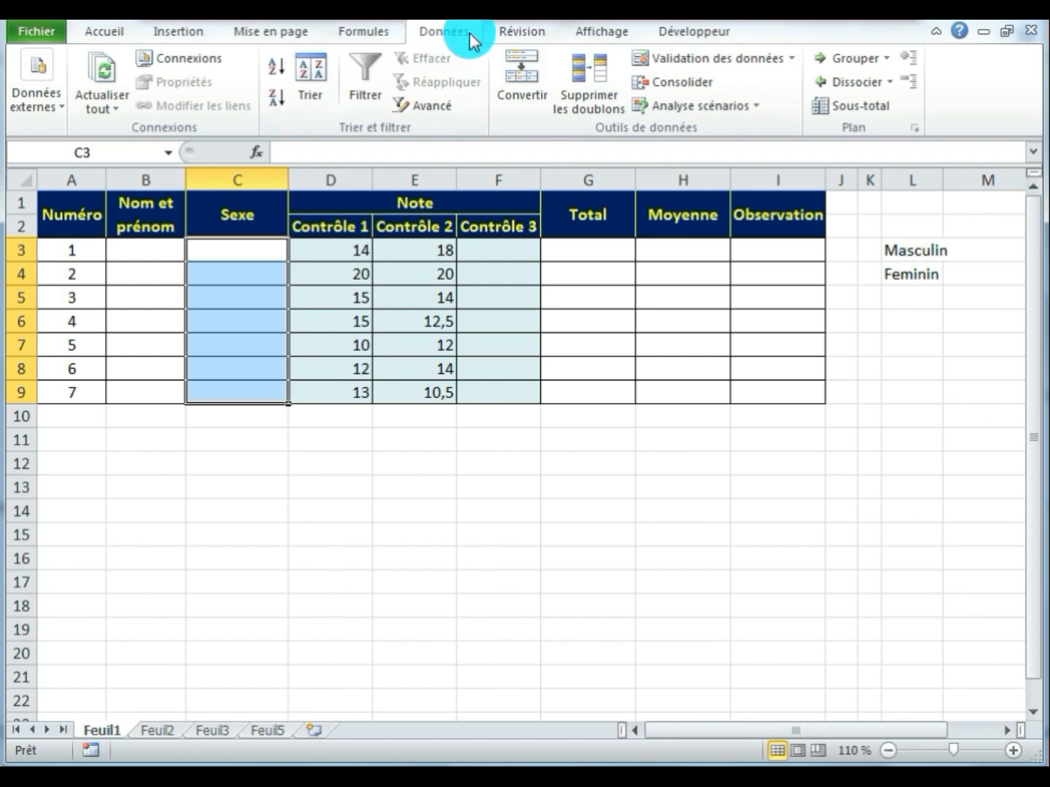
left_click(793, 58)
left_click(737, 89)
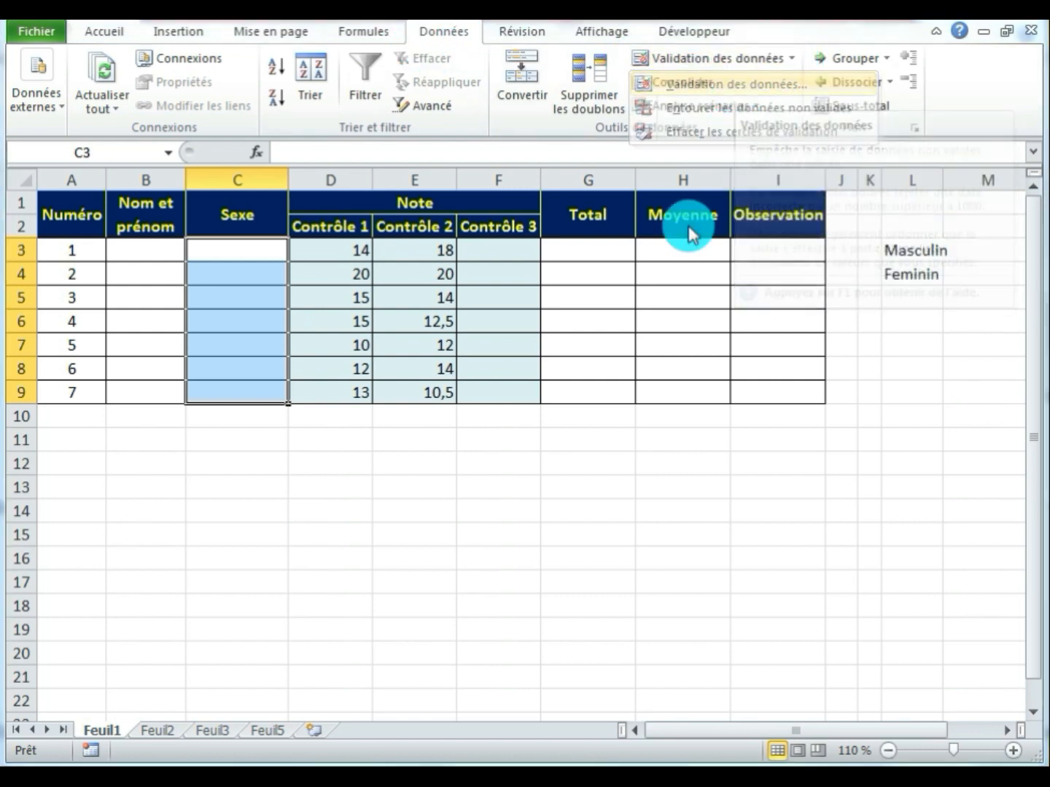
left_click_drag(553, 253, 499, 320)
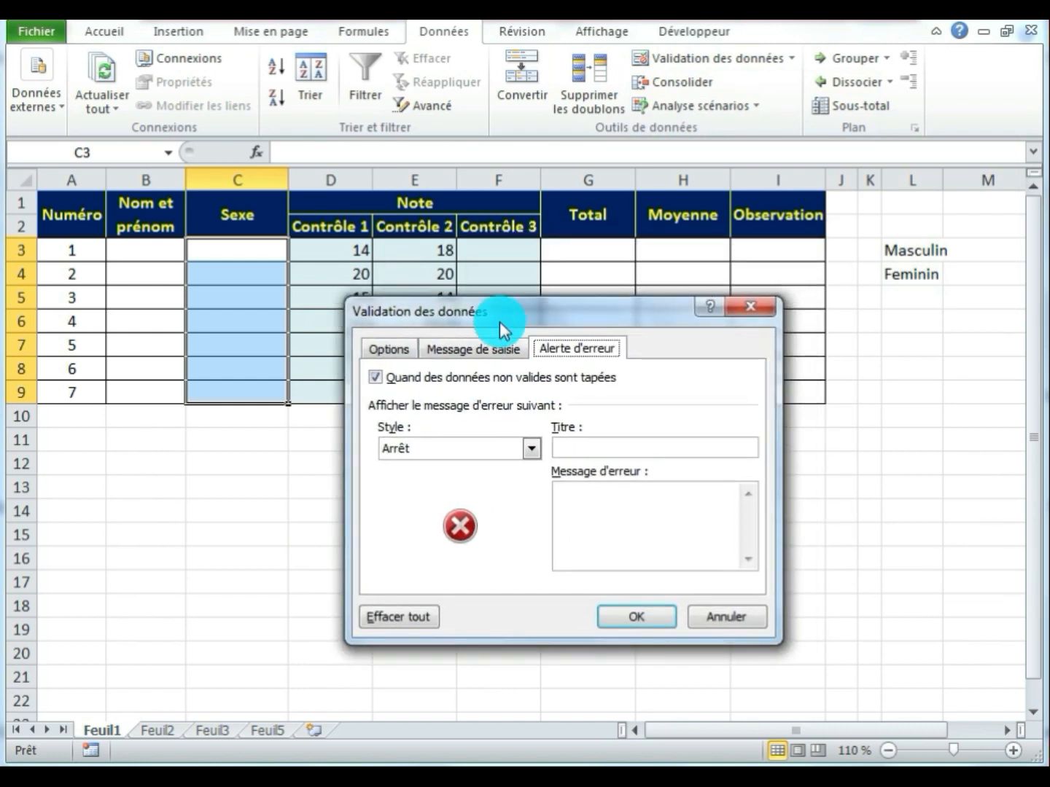
left_click(386, 347)
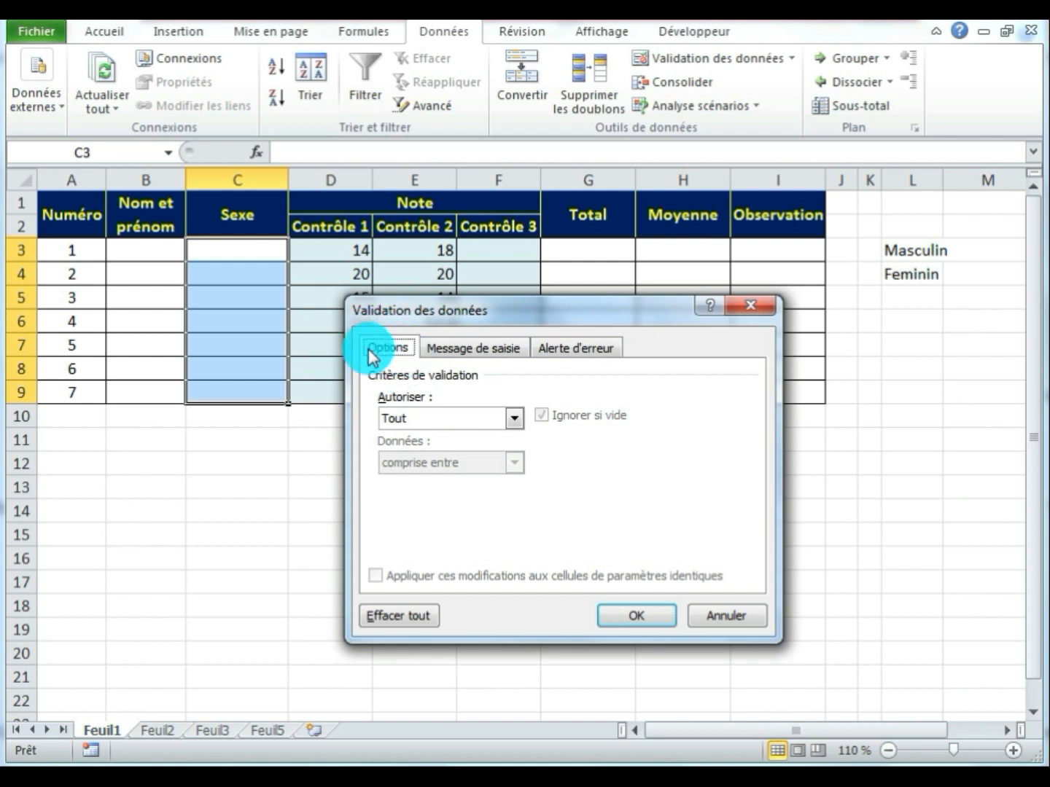
left_click(514, 419)
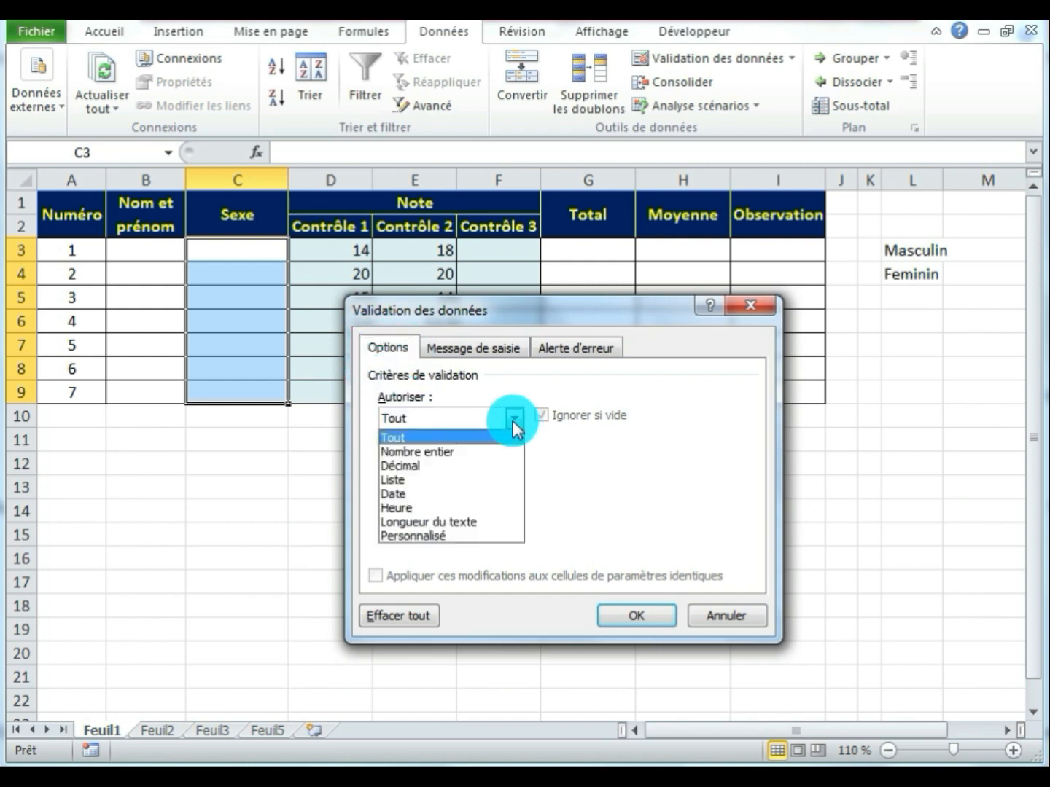
left_click(419, 480)
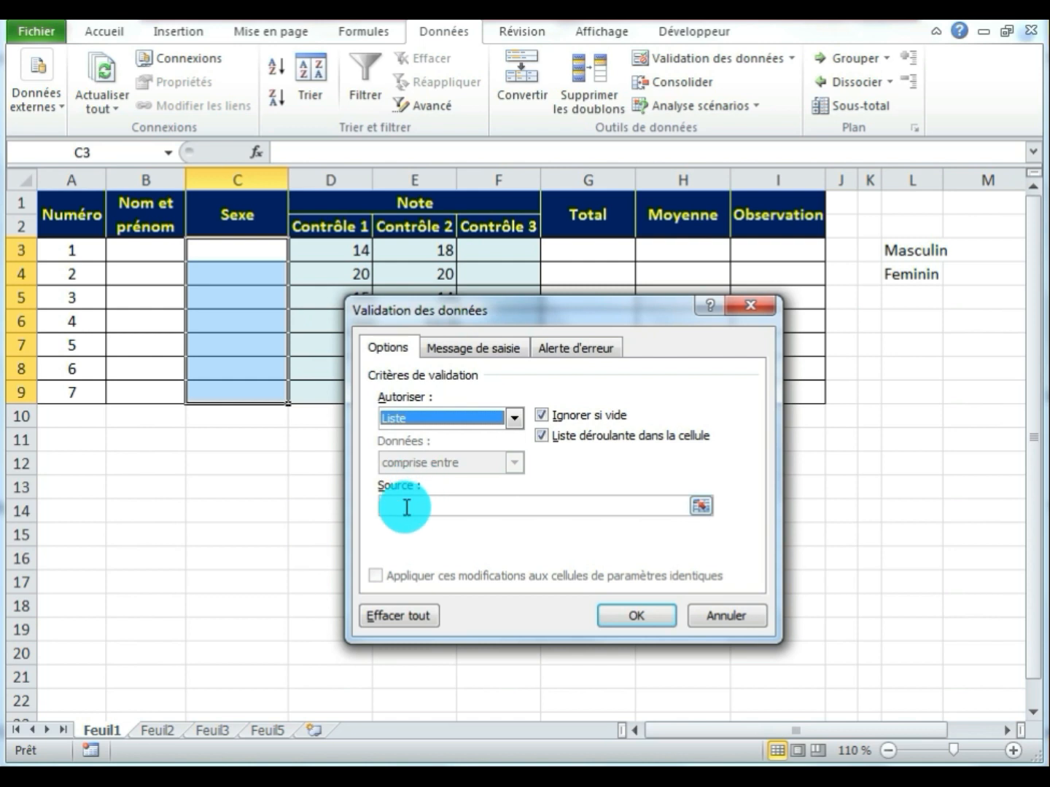
left_click(406, 508)
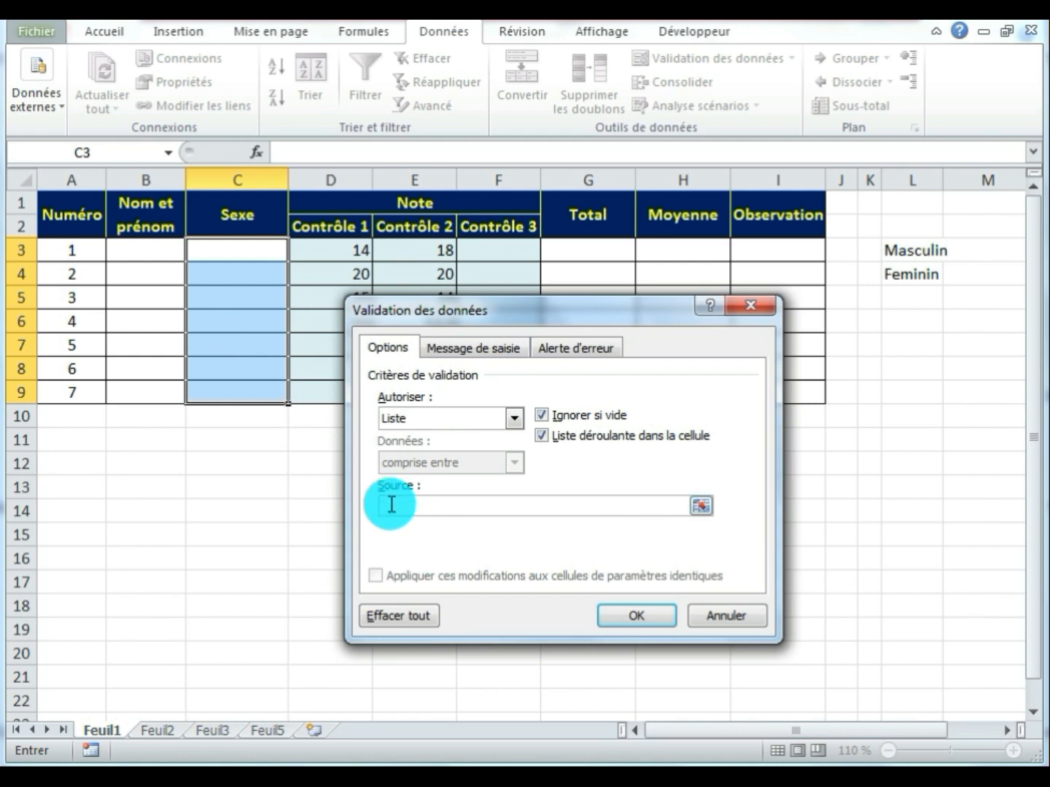
left_click_drag(898, 249, 907, 272)
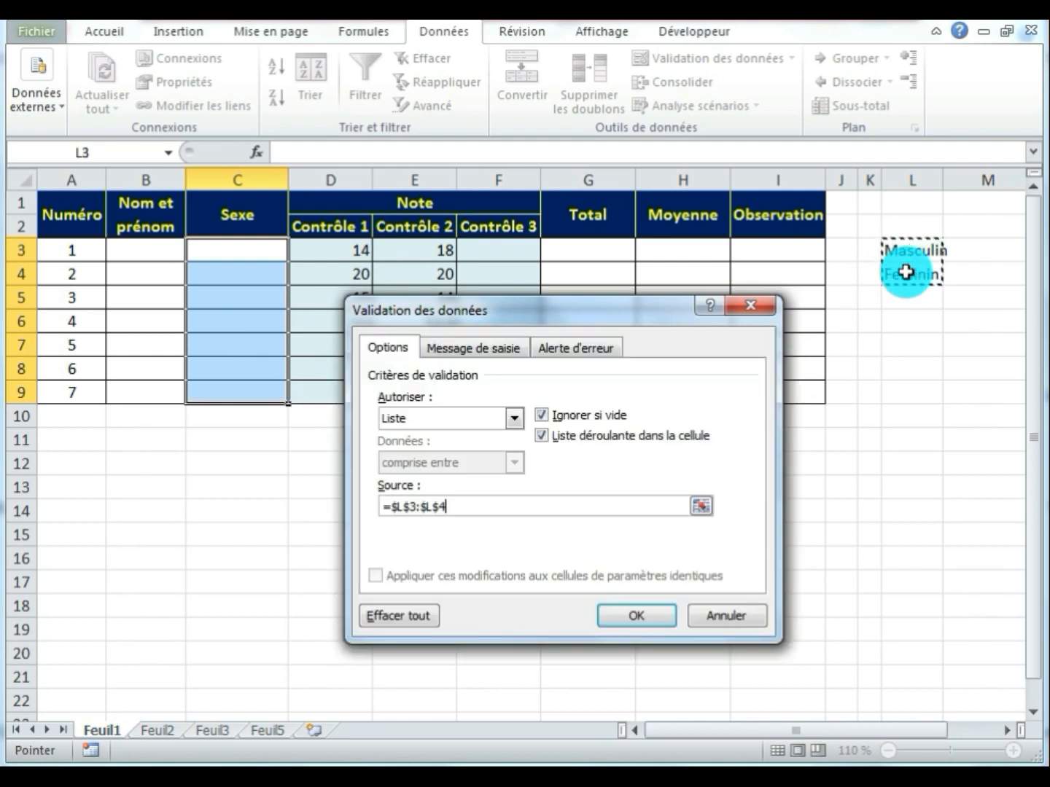
left_click(635, 619)
- Test the Sexe drop-down list by choosing Feminin in cell C7 and Masculin in cells C8 and C9
left_click(234, 342)
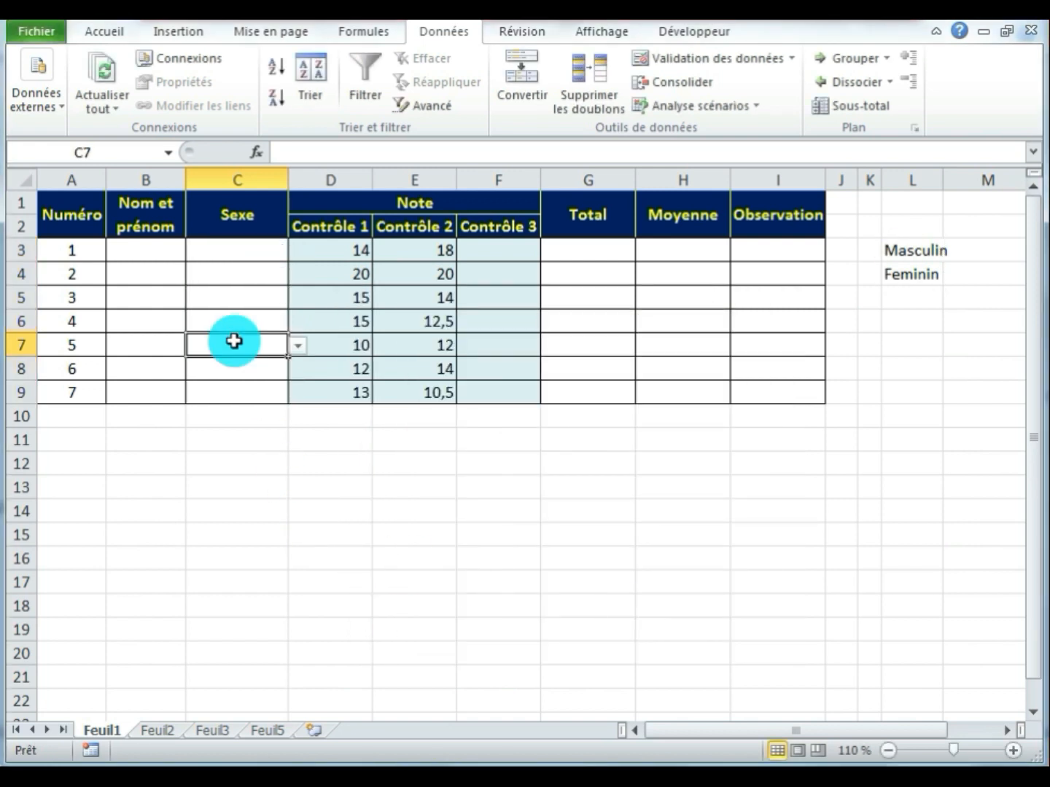
left_click(298, 347)
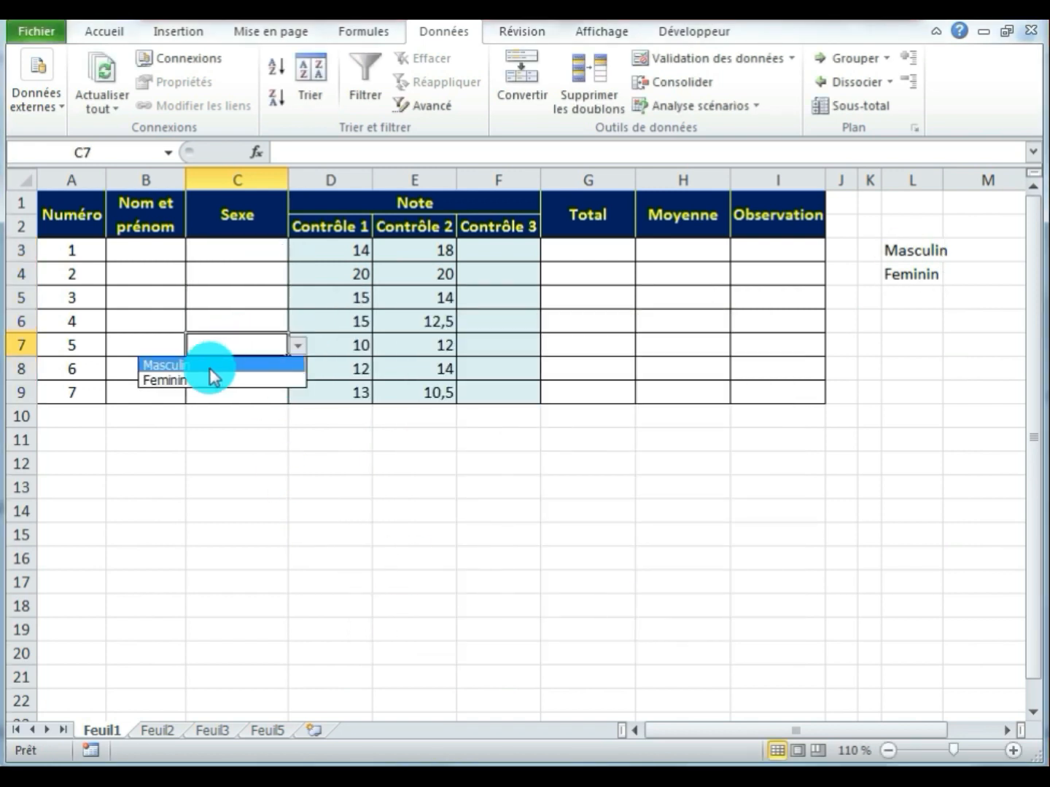
left_click(189, 380)
left_click(235, 369)
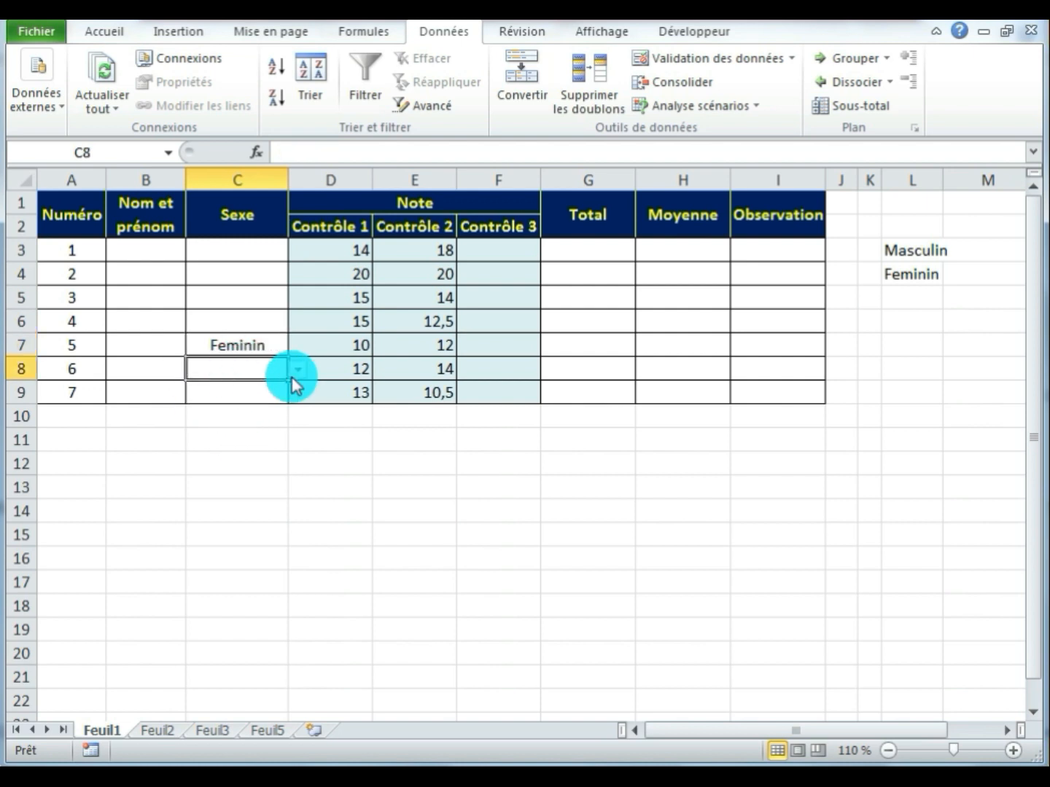
left_click(297, 372)
left_click(227, 392)
left_click(226, 393)
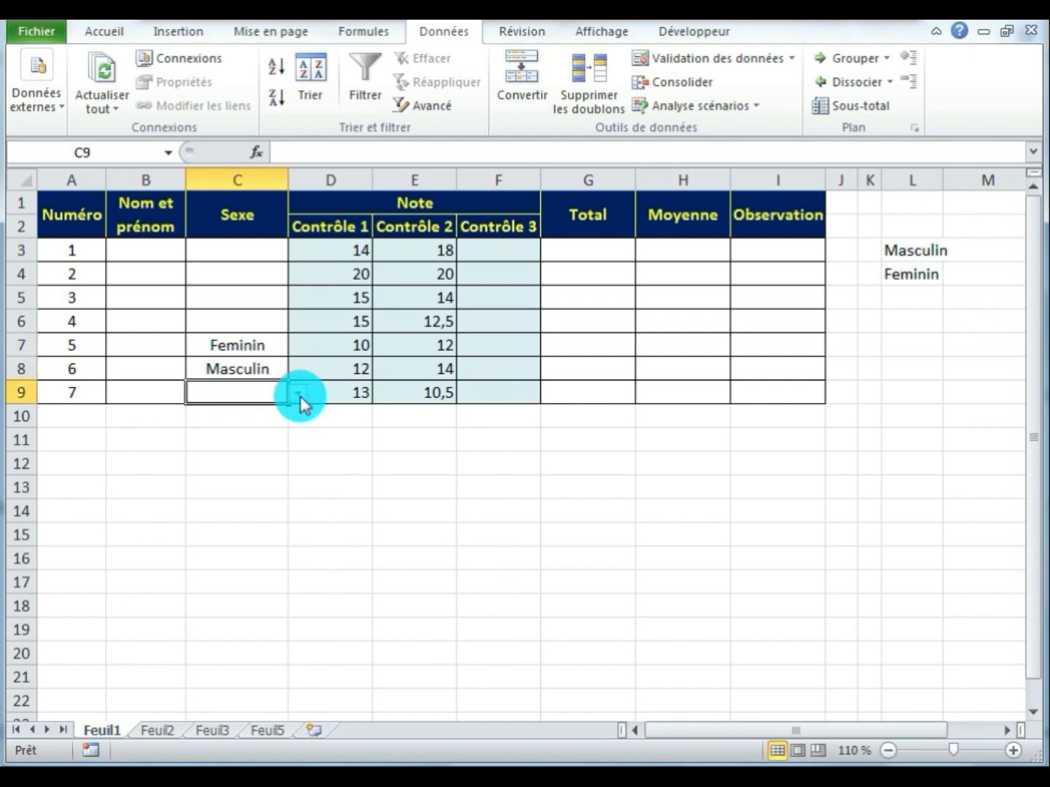
left_click(298, 393)
left_click(215, 410)
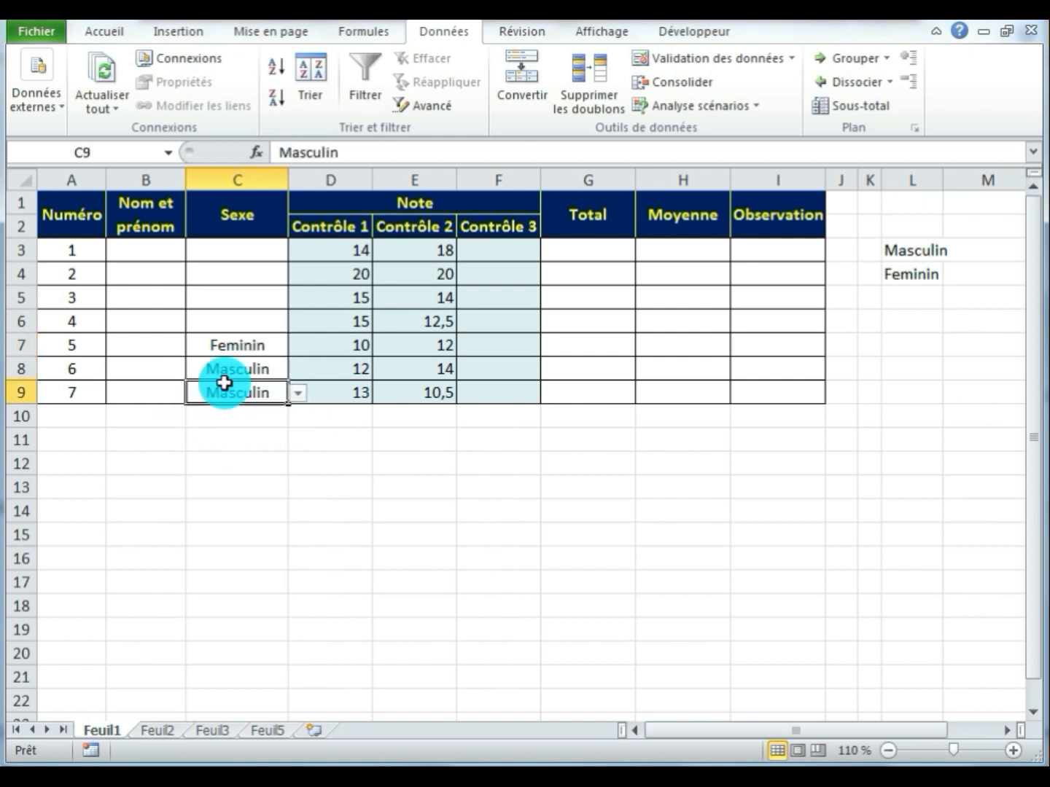
- Choose Feminin in cells C3 and C5 and Masculin in cells C4 and C6 from the Sexe drop-down list
left_click(241, 250)
left_click(298, 251)
left_click(228, 285)
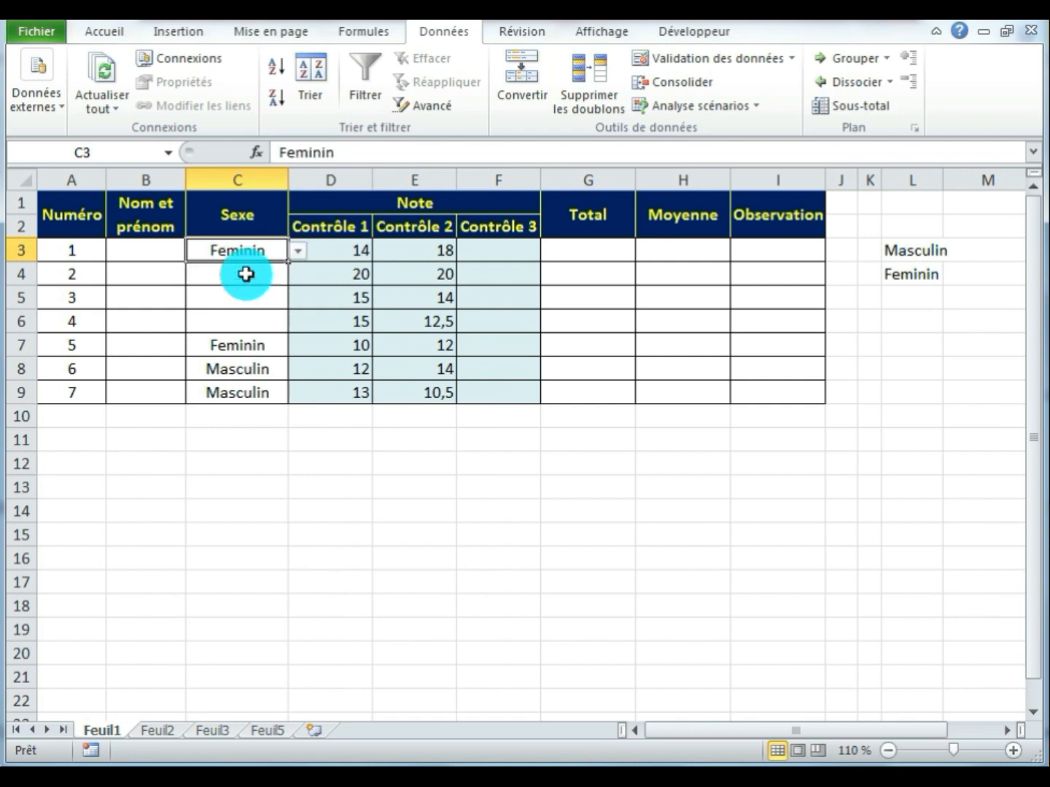
left_click(246, 274)
left_click(298, 275)
left_click(224, 292)
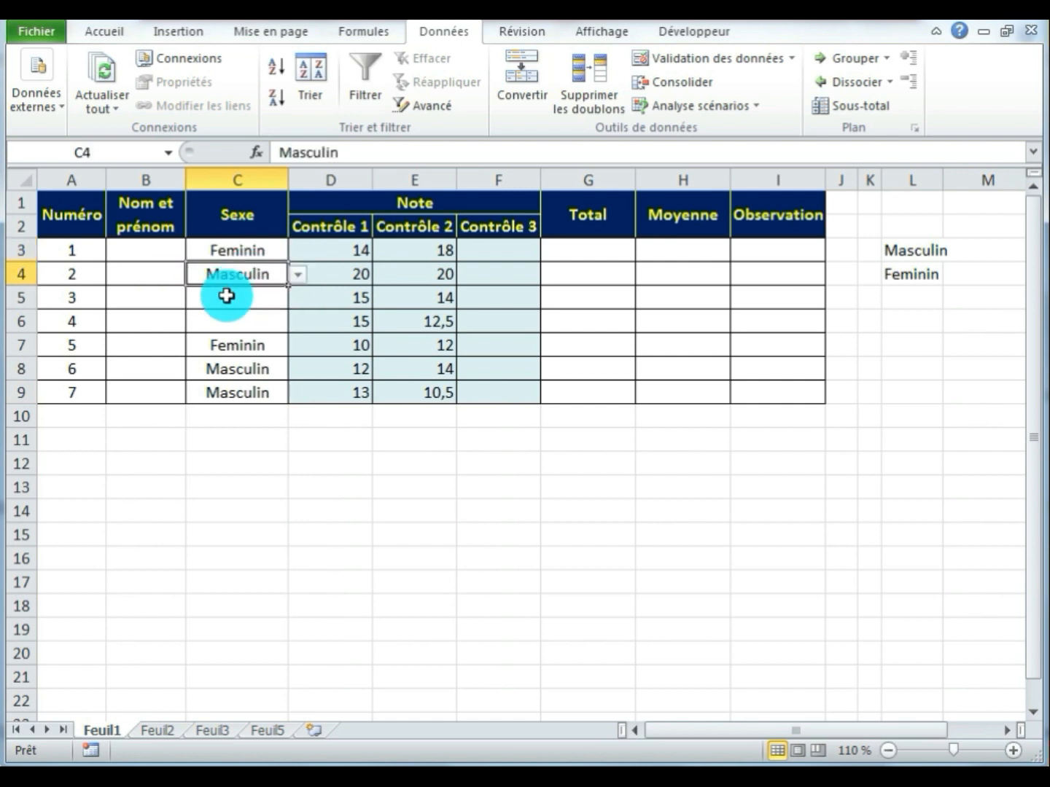
left_click(228, 296)
left_click(298, 298)
left_click(187, 334)
left_click(218, 323)
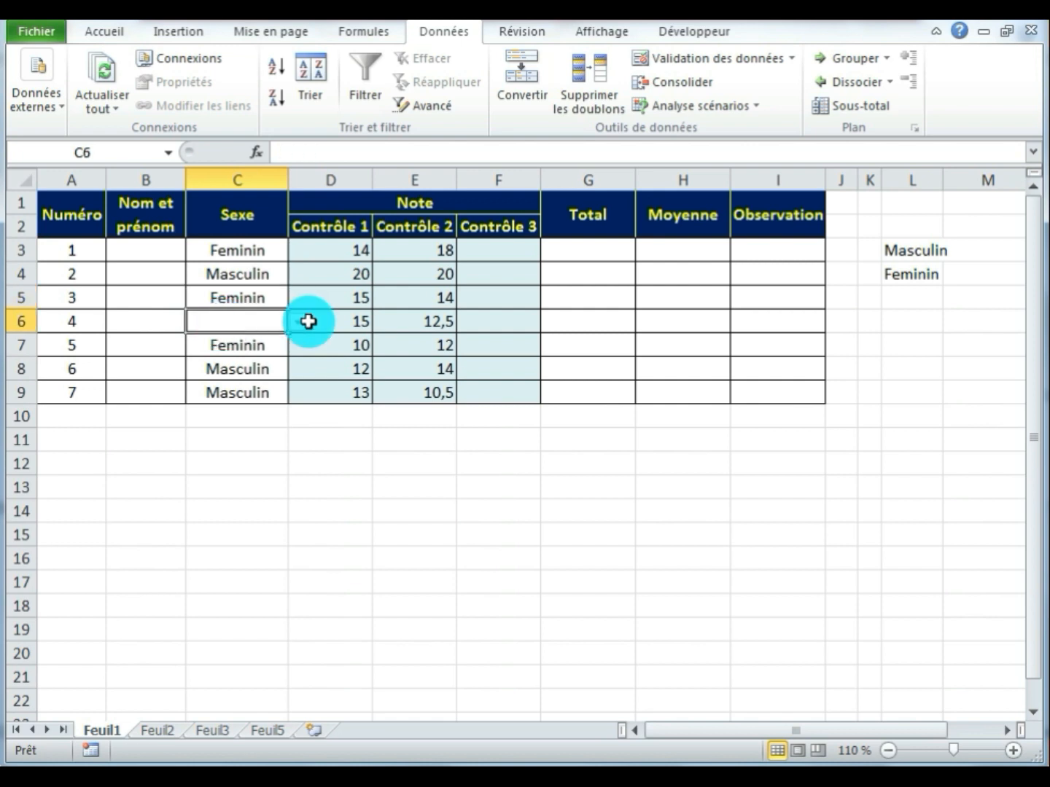
left_click(299, 329)
left_click(208, 341)
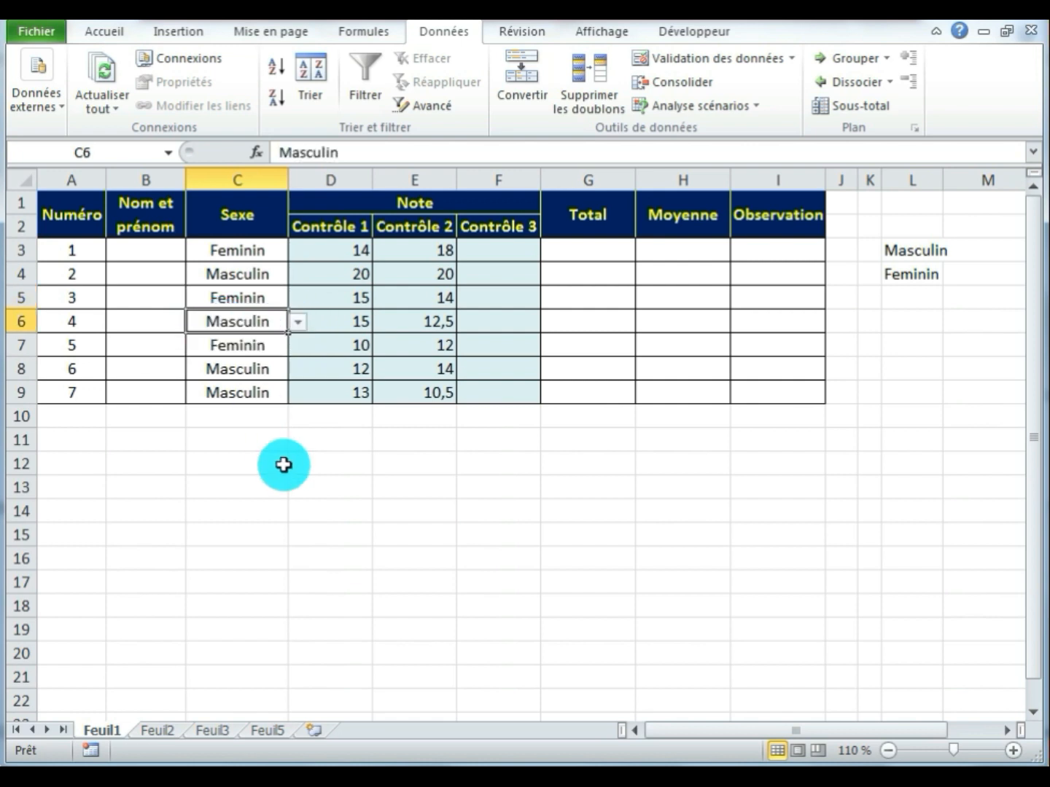
- Clear all the Sexe entries from cells C3:C9
left_click(284, 465)
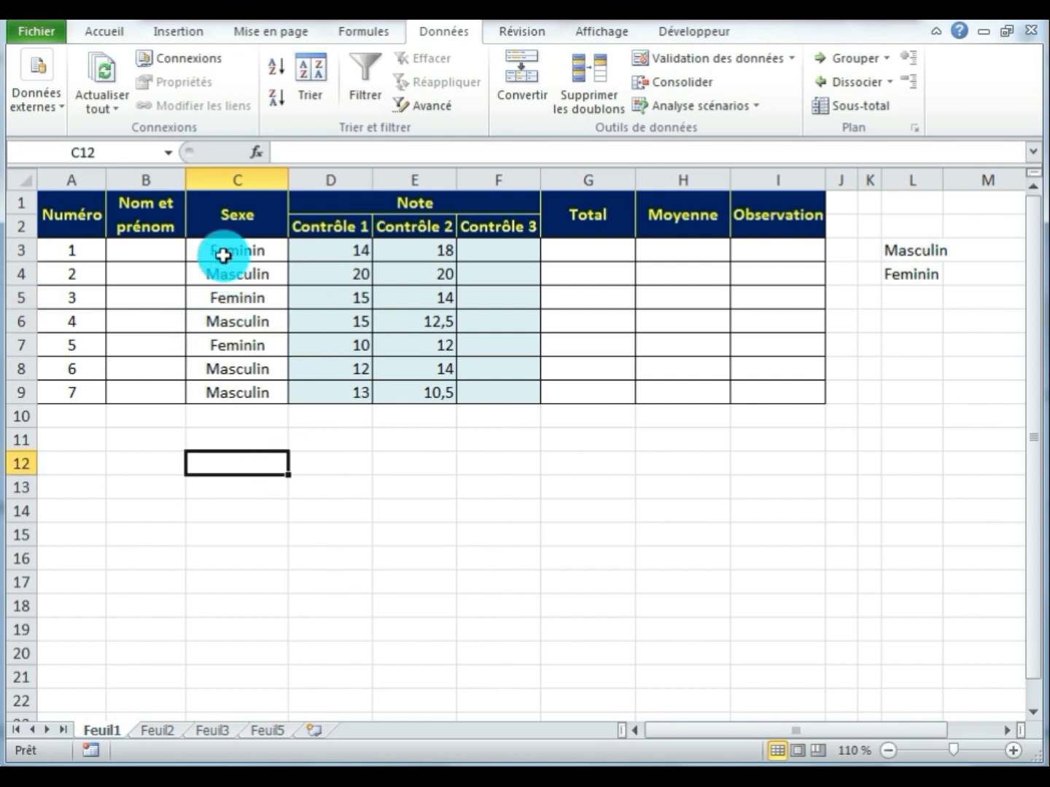
left_click_drag(222, 254, 252, 385)
key("Delete")
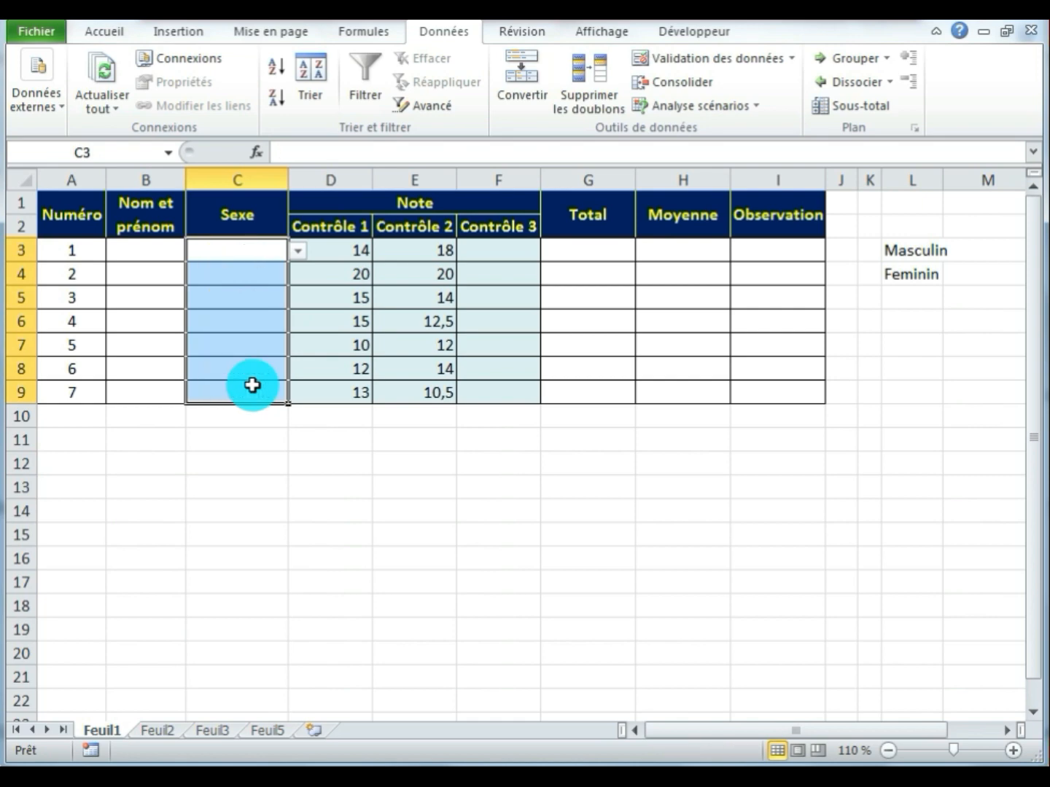
- Redefine the list validation of C3:C9, keeping the Liste type and reselecting =$L$3:$L$4 as the source
left_click(792, 60)
left_click(737, 83)
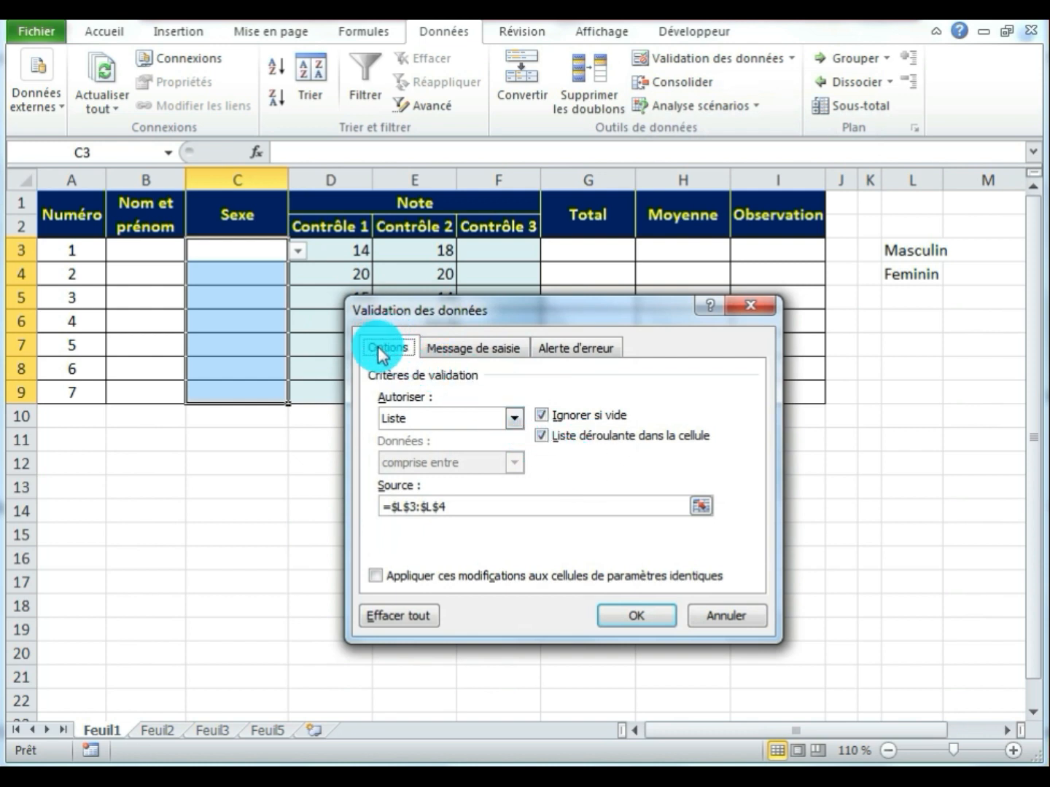
left_click(515, 420)
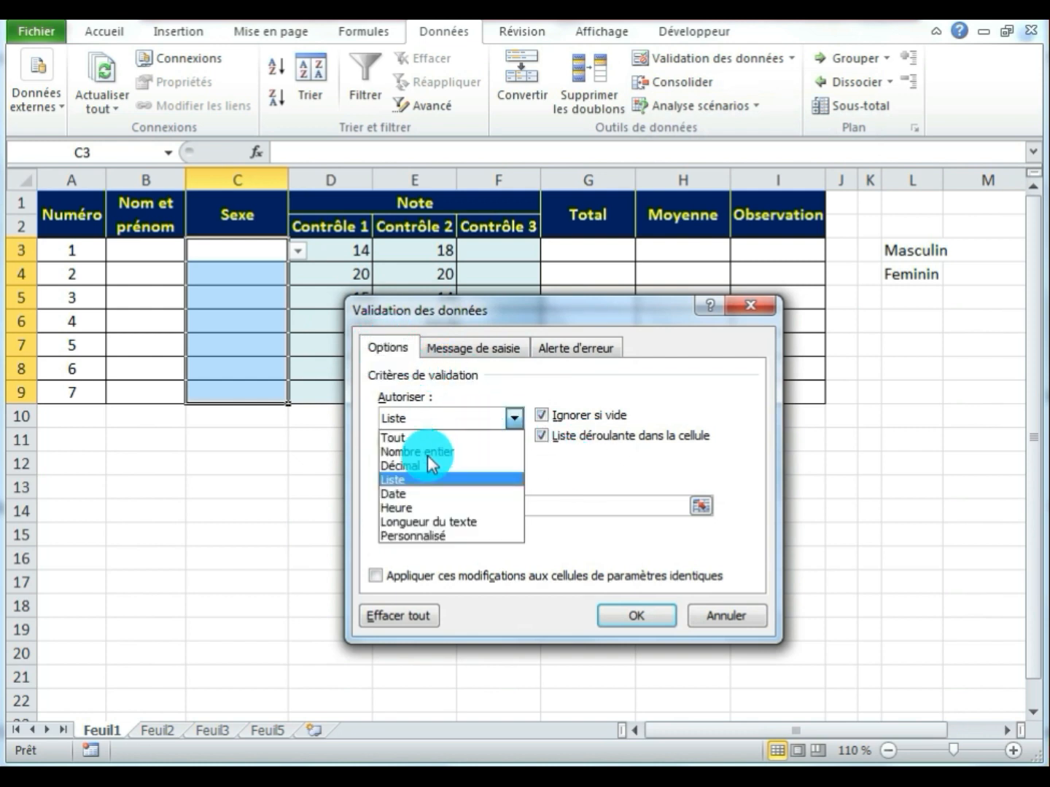
left_click(486, 480)
left_click_drag(475, 506, 350, 484)
key("Delete")
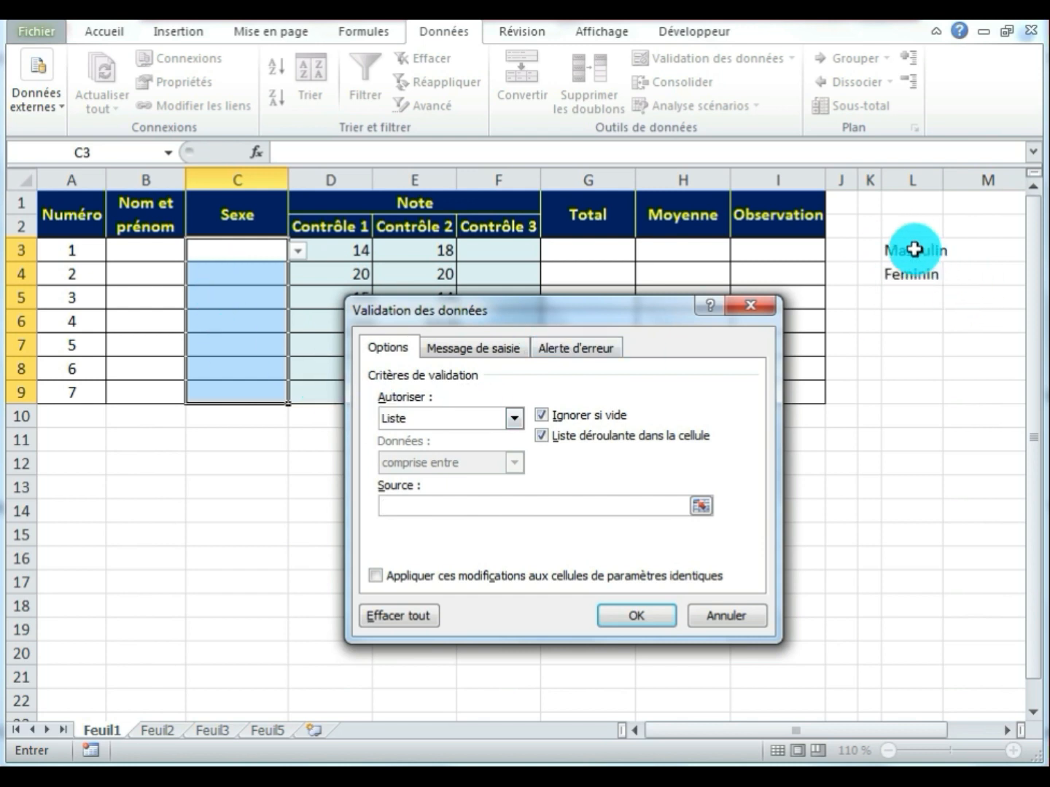
left_click_drag(914, 250, 914, 276)
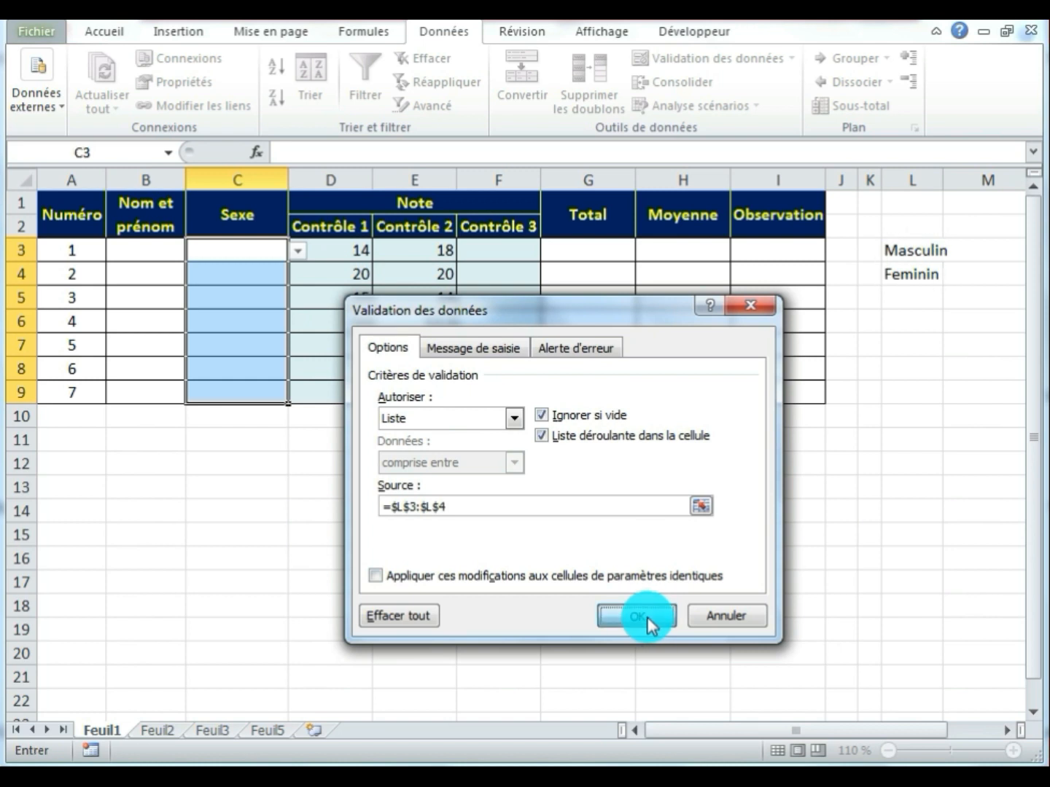
left_click(640, 616)
- Choose Masculin in cells C3 and C5 and Feminin in cell C4 from the Sexe drop-down list
left_click(232, 253)
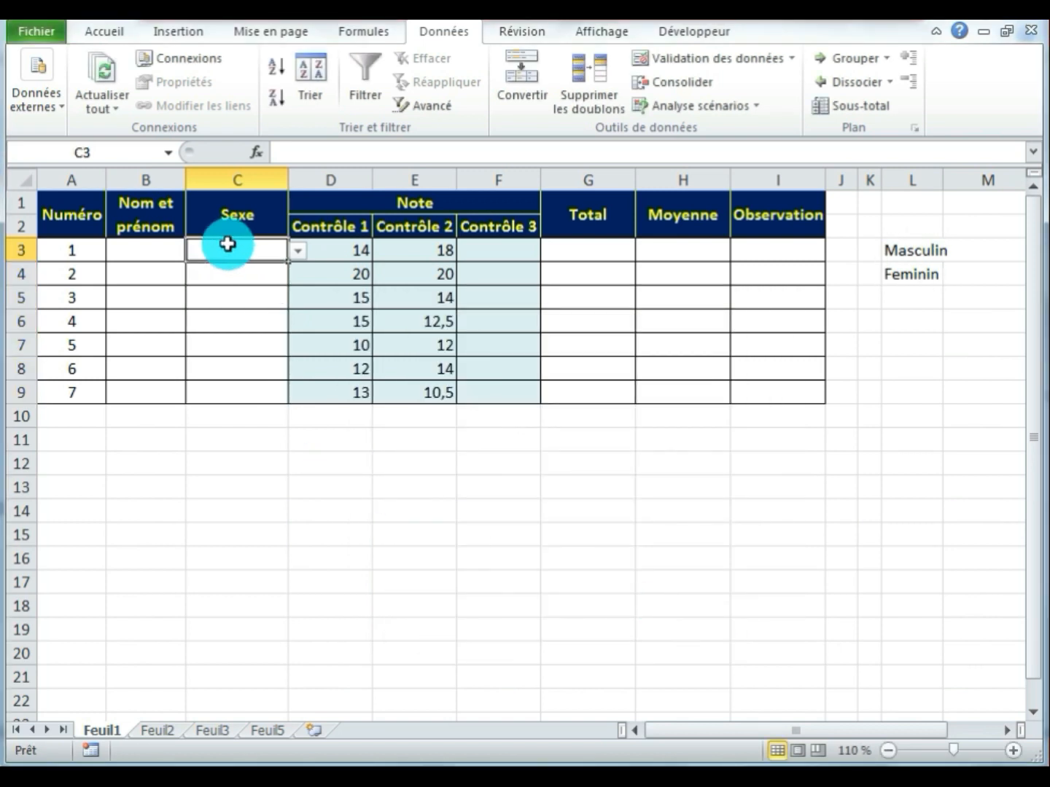
left_click(299, 251)
left_click(223, 268)
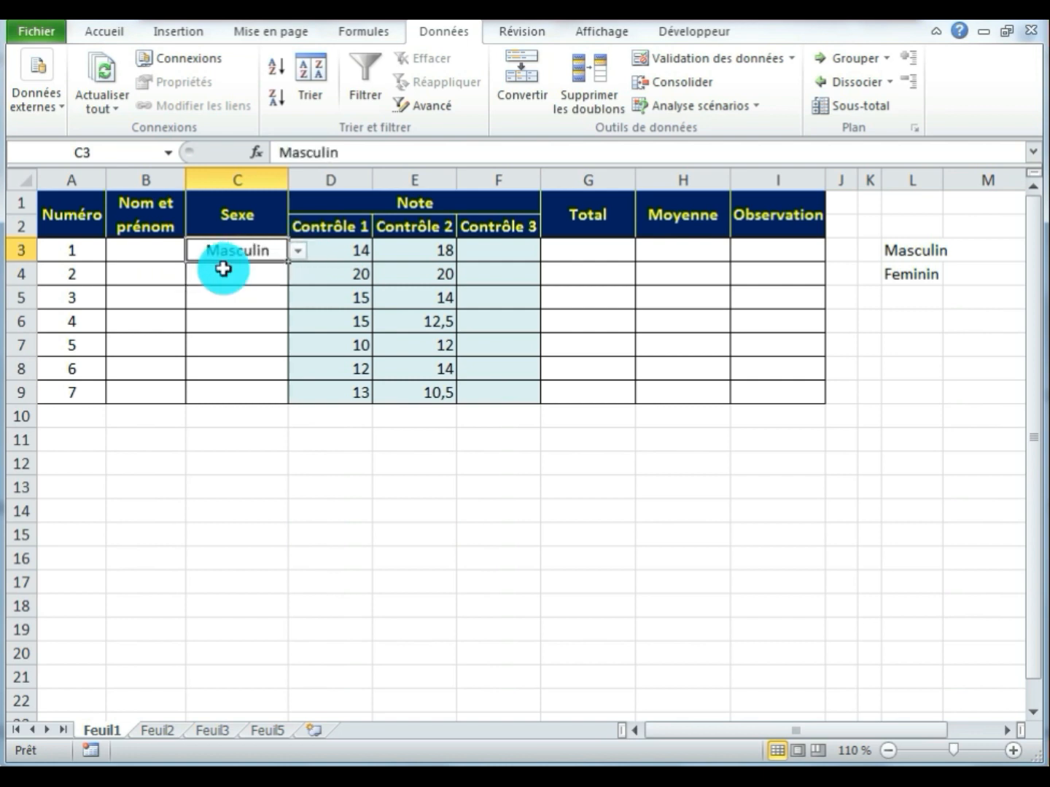
left_click(241, 272)
left_click(297, 275)
left_click(246, 307)
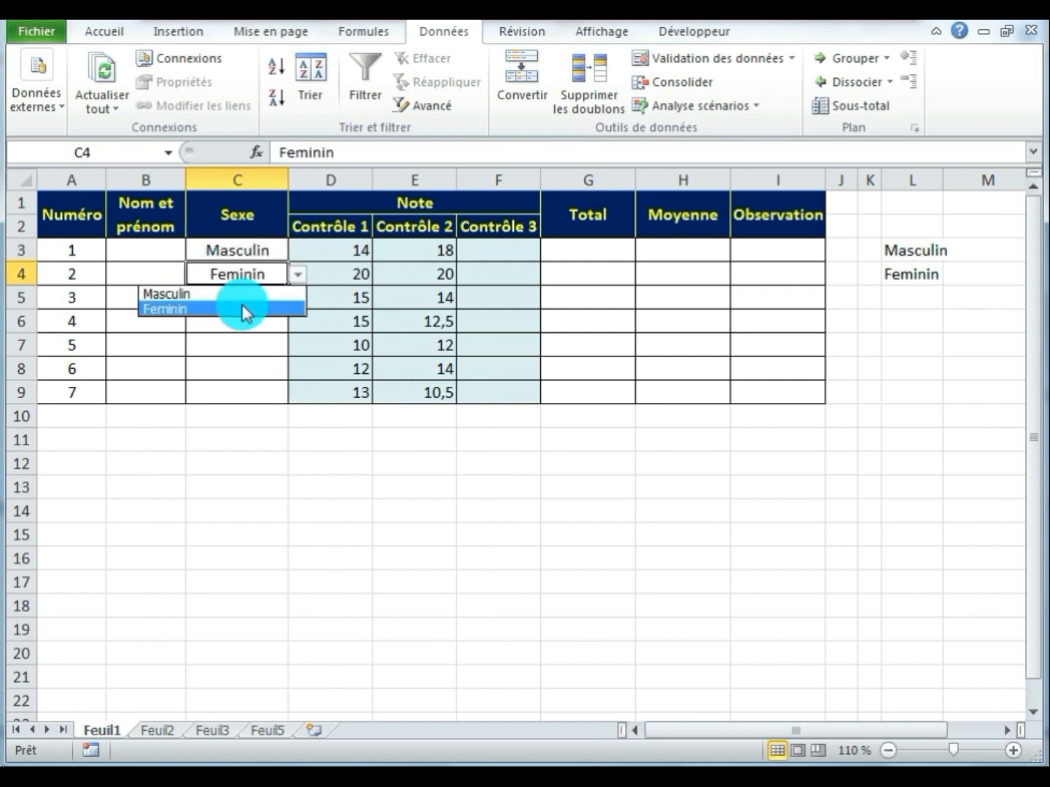
left_click(237, 302)
left_click(298, 299)
left_click(235, 315)
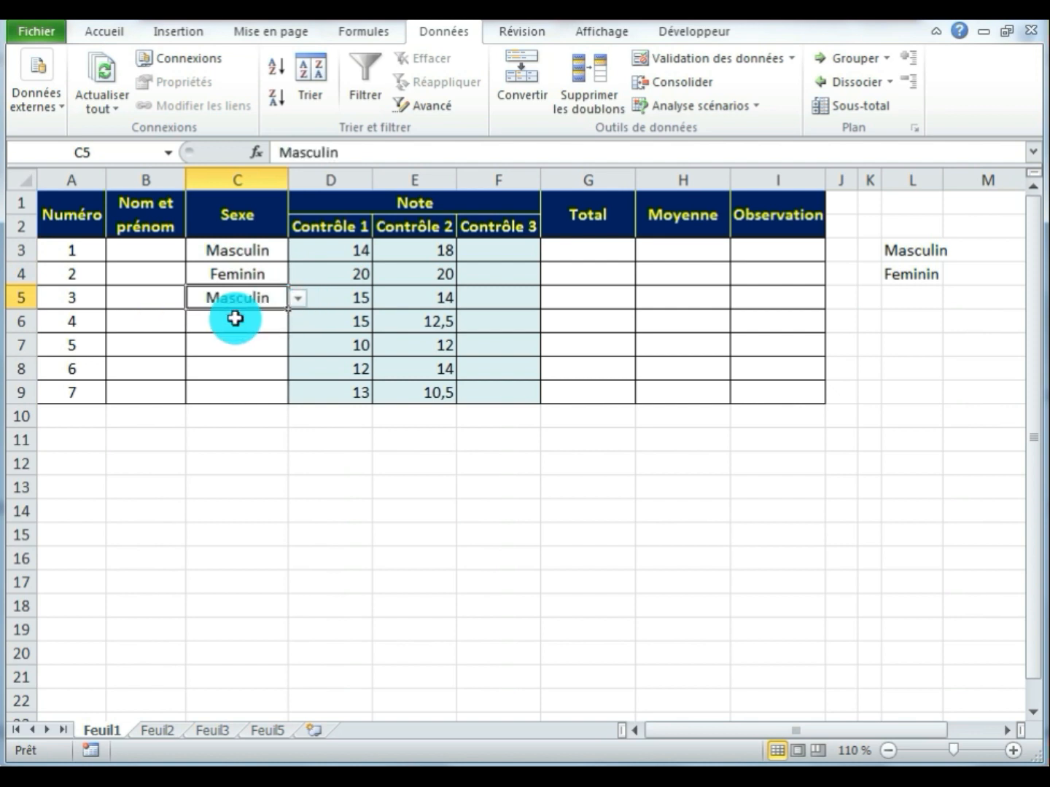
- Fill the remaining Sexe cells from the drop-down list: Masculin in C6 and C9, Feminin in C7 and C8
left_click(281, 321)
left_click(299, 322)
left_click(235, 339)
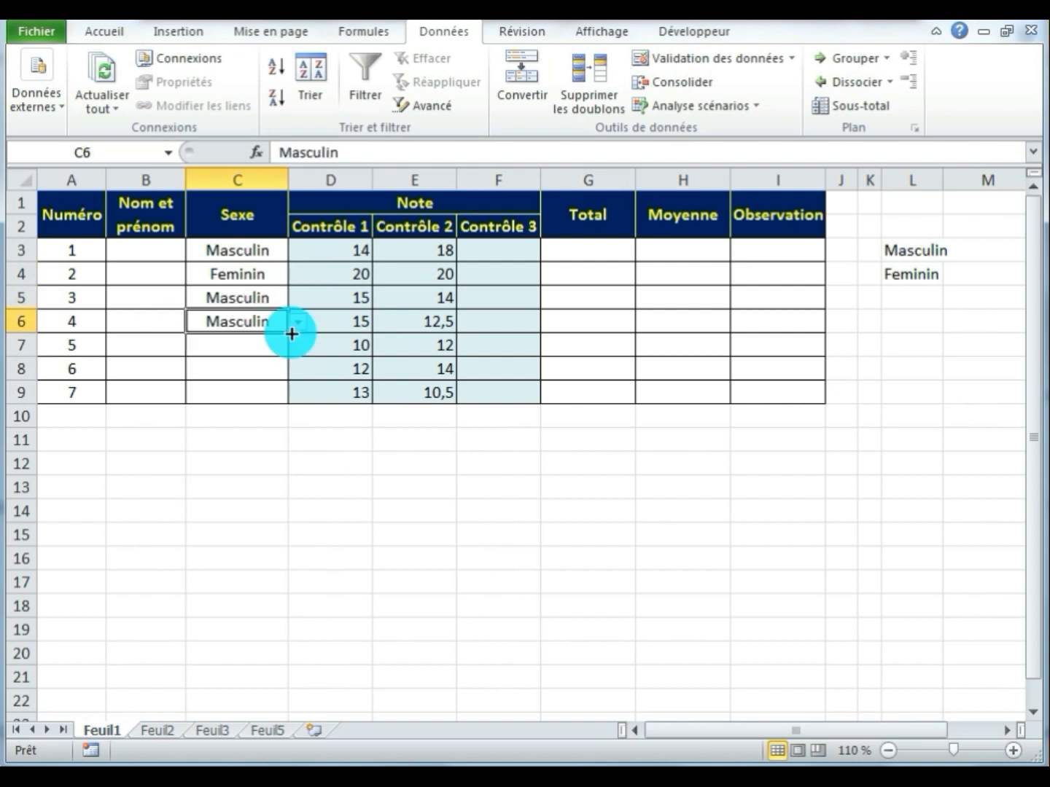
left_click(246, 342)
left_click(299, 347)
left_click(234, 378)
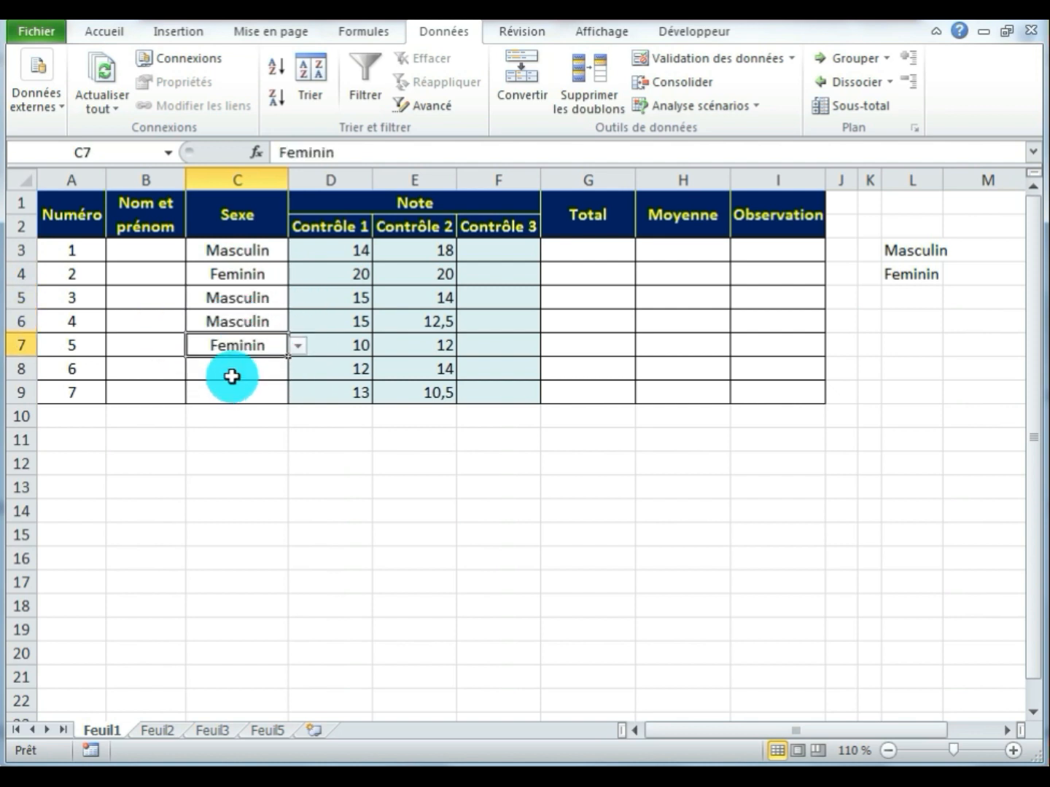
left_click(241, 372)
left_click(299, 371)
left_click(211, 403)
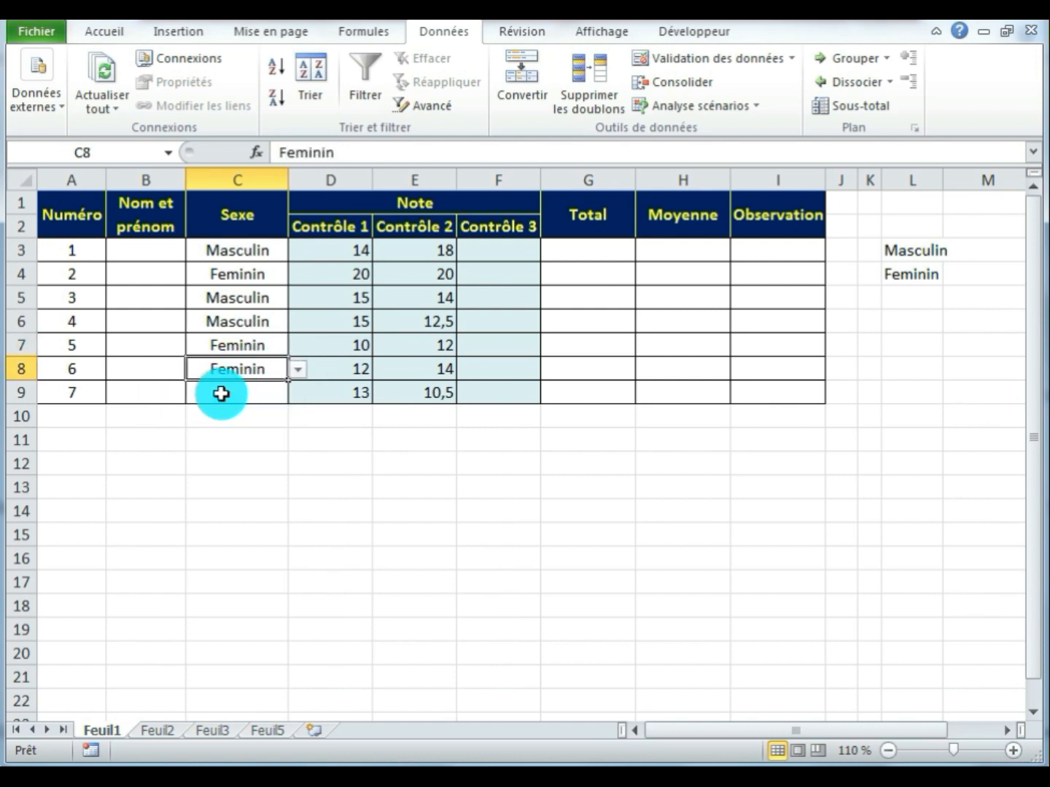
left_click(220, 393)
left_click(295, 394)
left_click(245, 414)
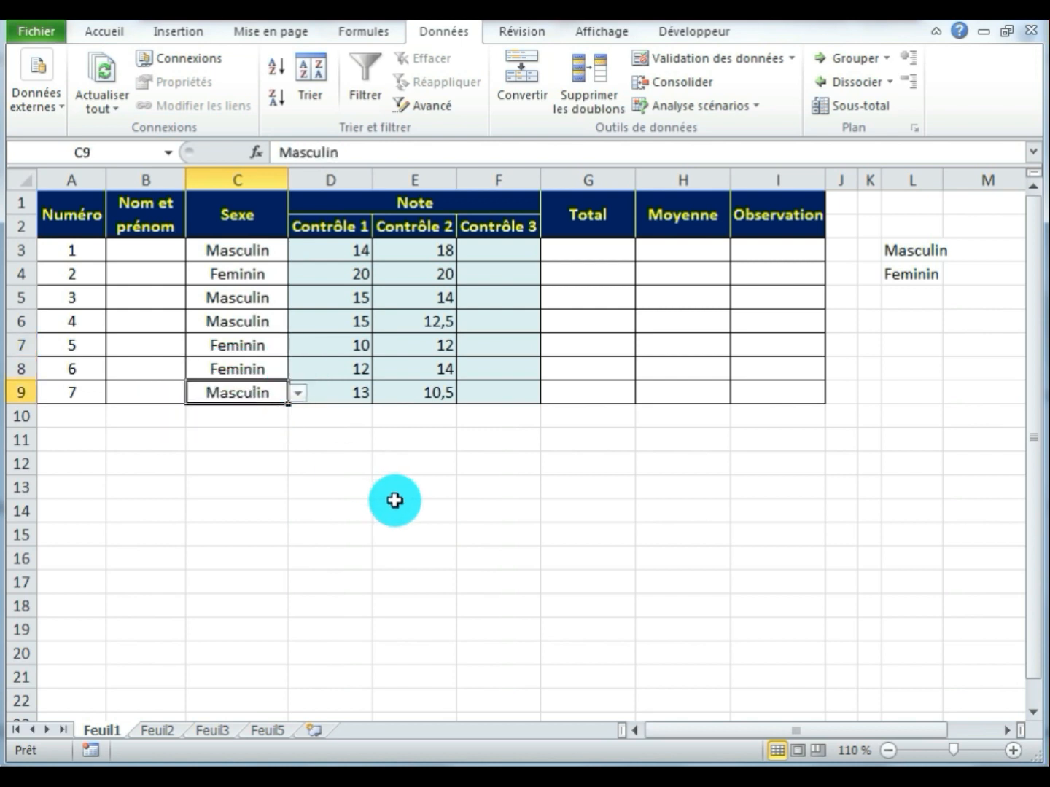
left_click(403, 503)
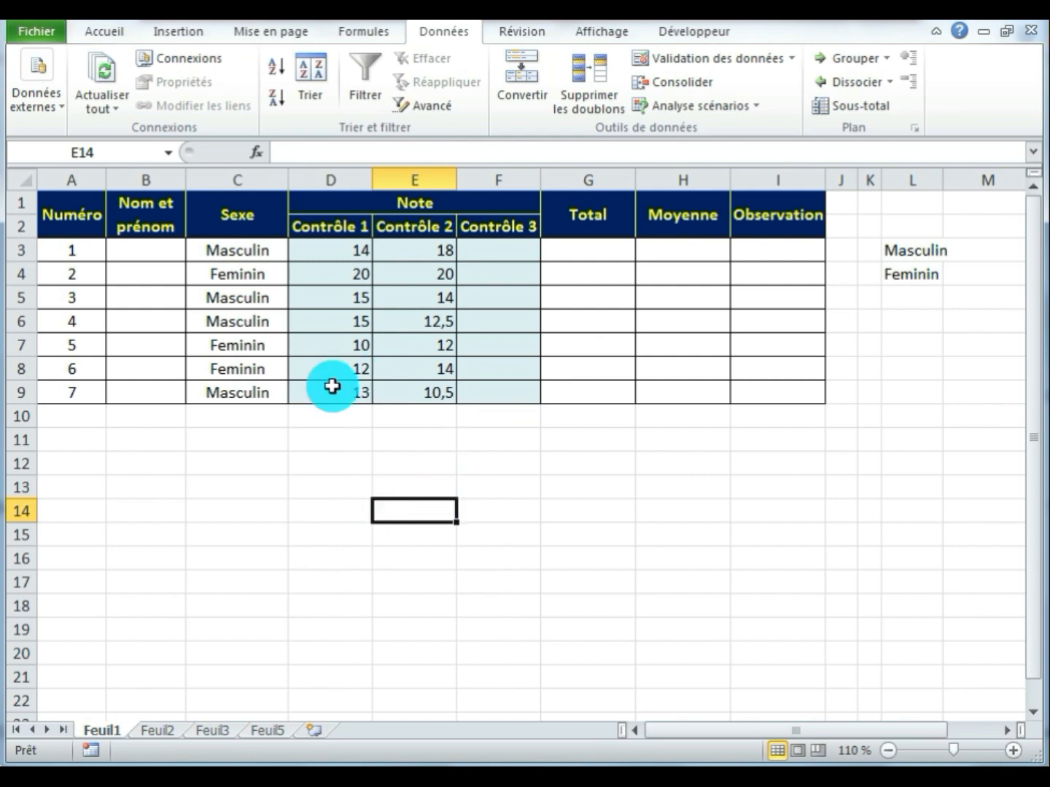
left_click_drag(267, 250, 262, 394)
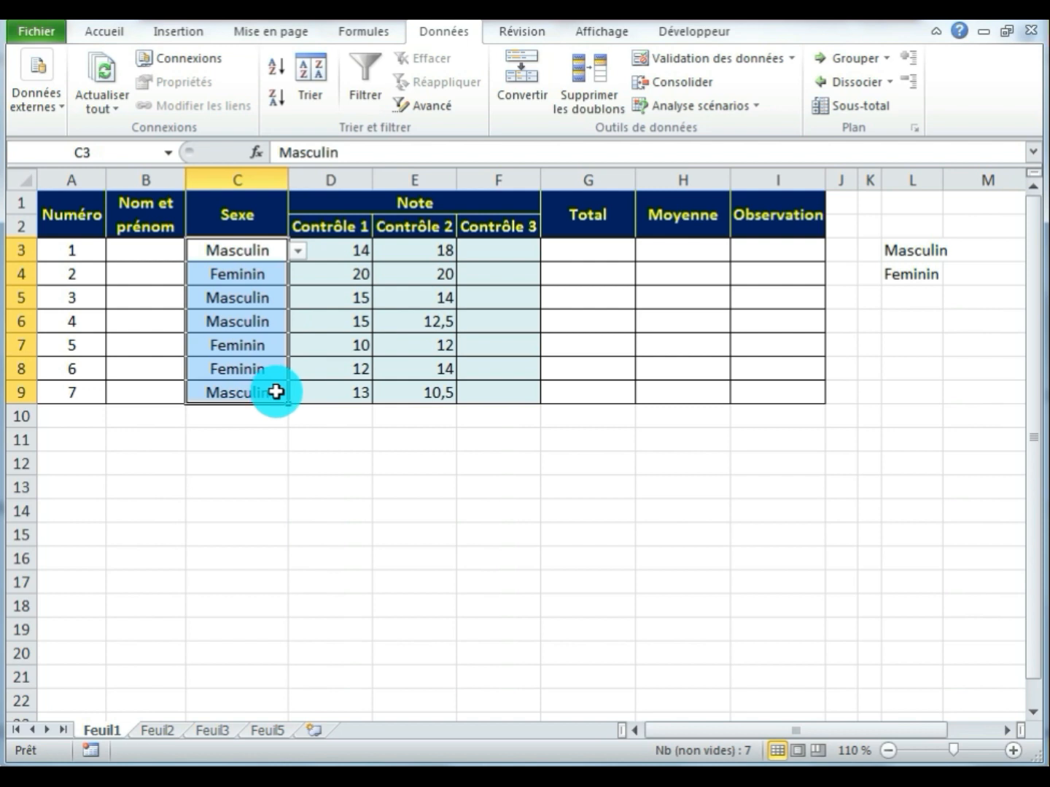
left_click(516, 560)
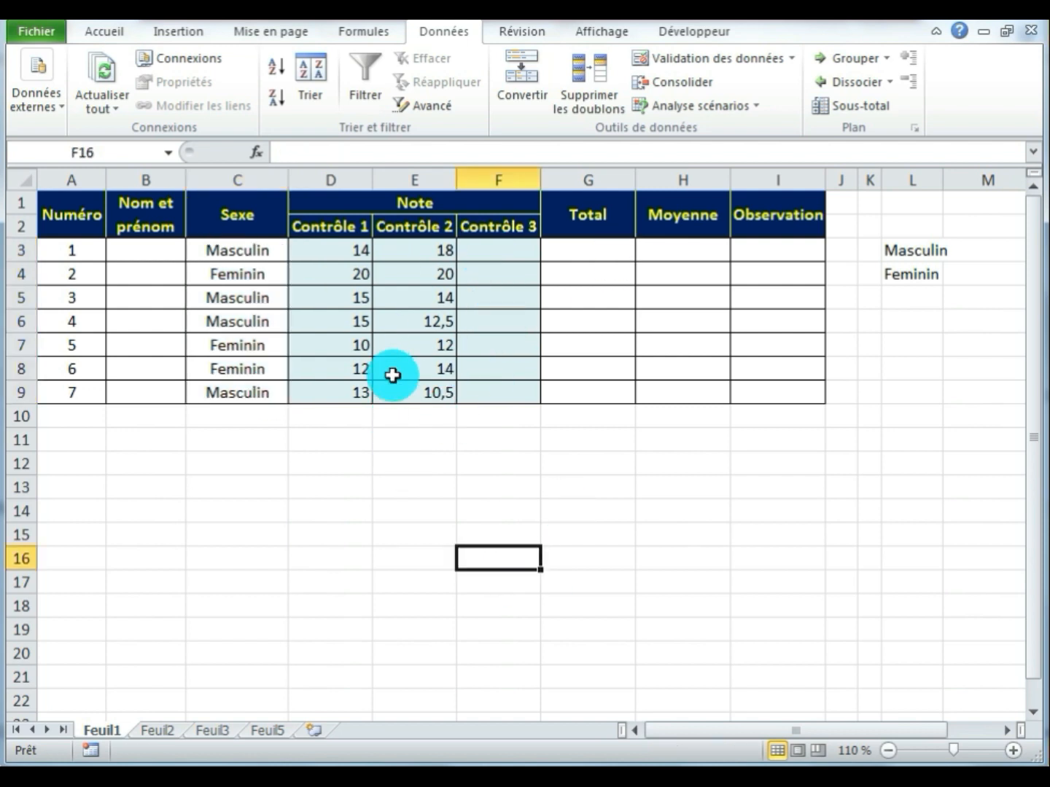
- Restrict the Contrôle 3 cells F3:F9 with data validation allowing Décimal values between a minimum of 0 and a maximum of 20
left_click_drag(490, 249, 494, 384)
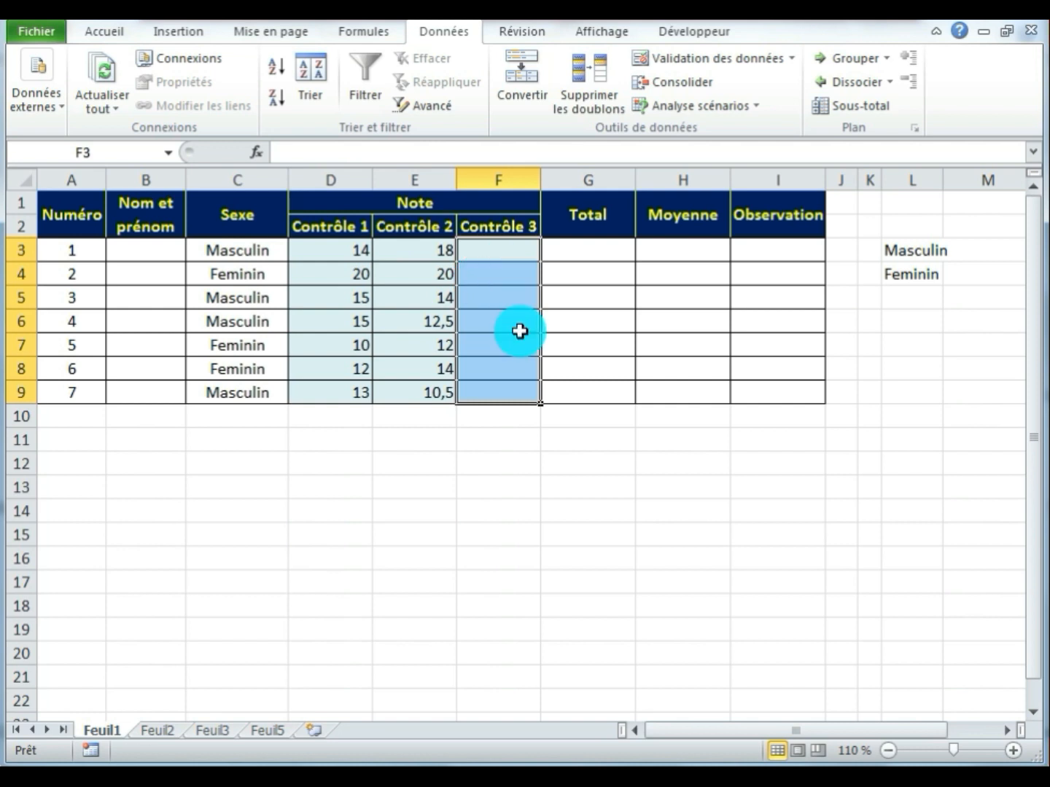
left_click_drag(506, 250, 508, 391)
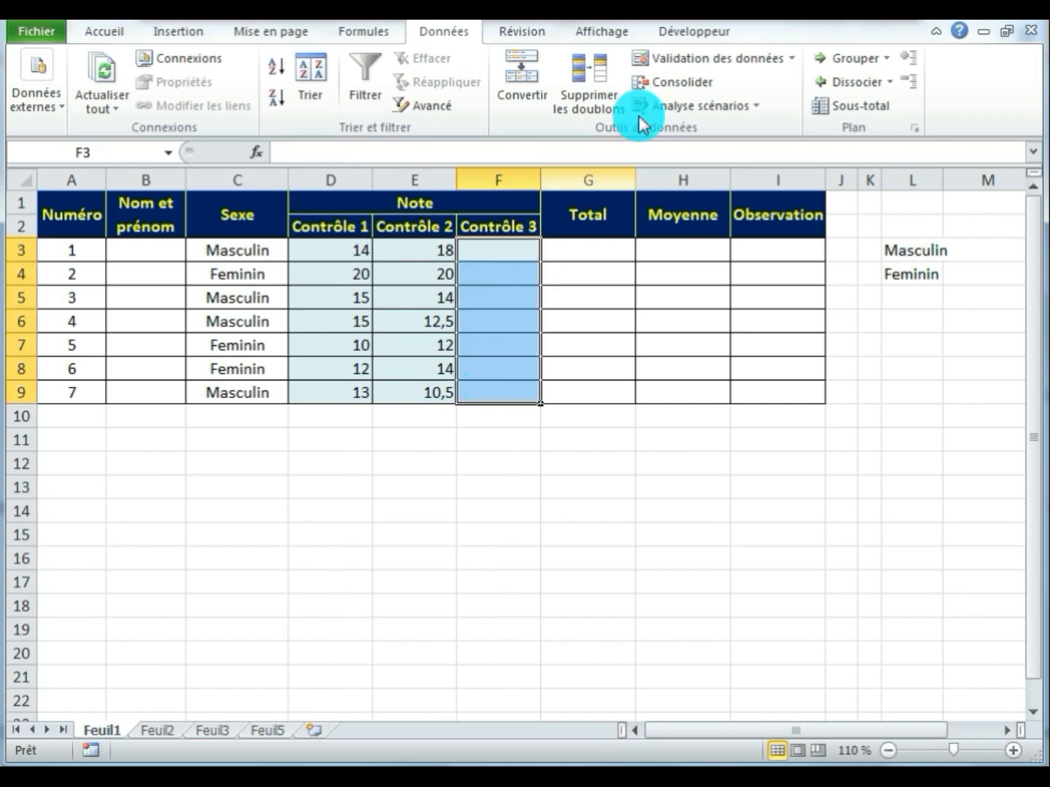
left_click(581, 67)
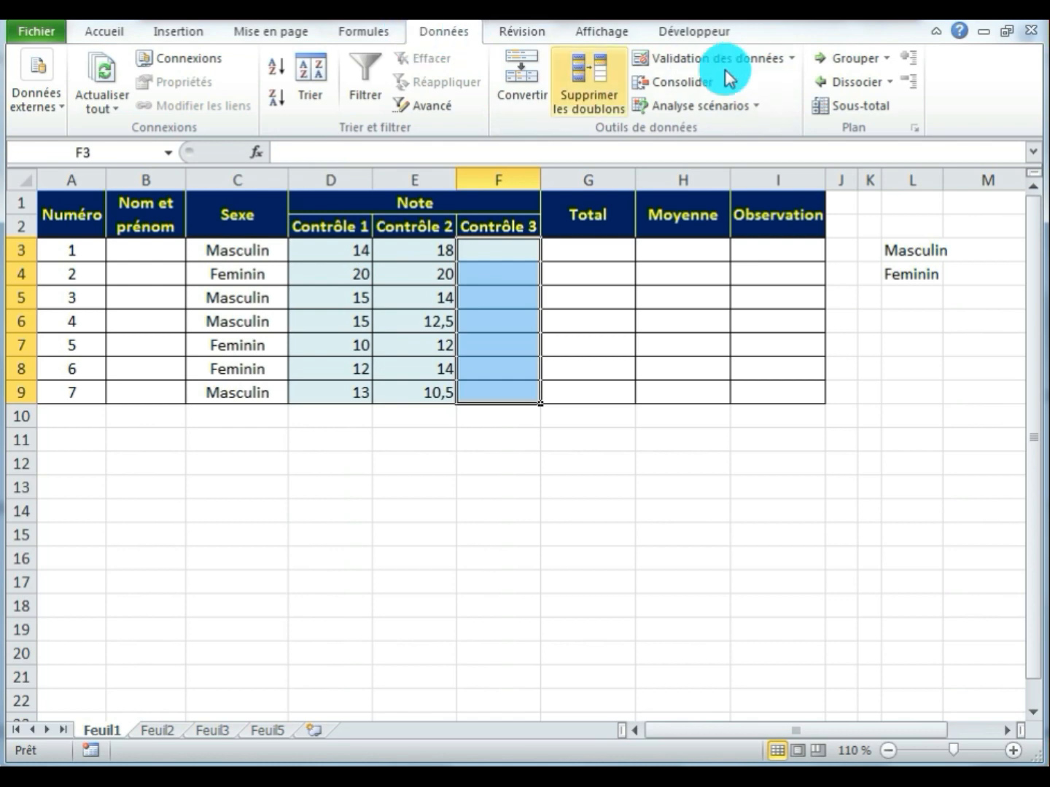
left_click(791, 57)
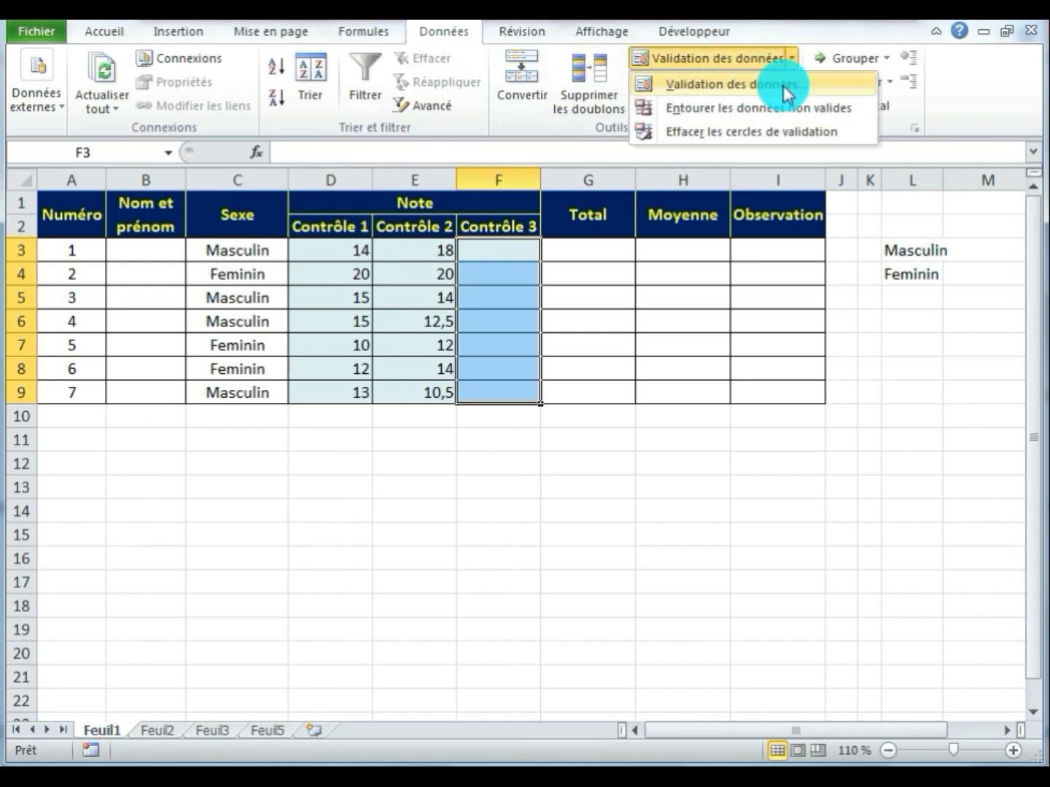
left_click(822, 85)
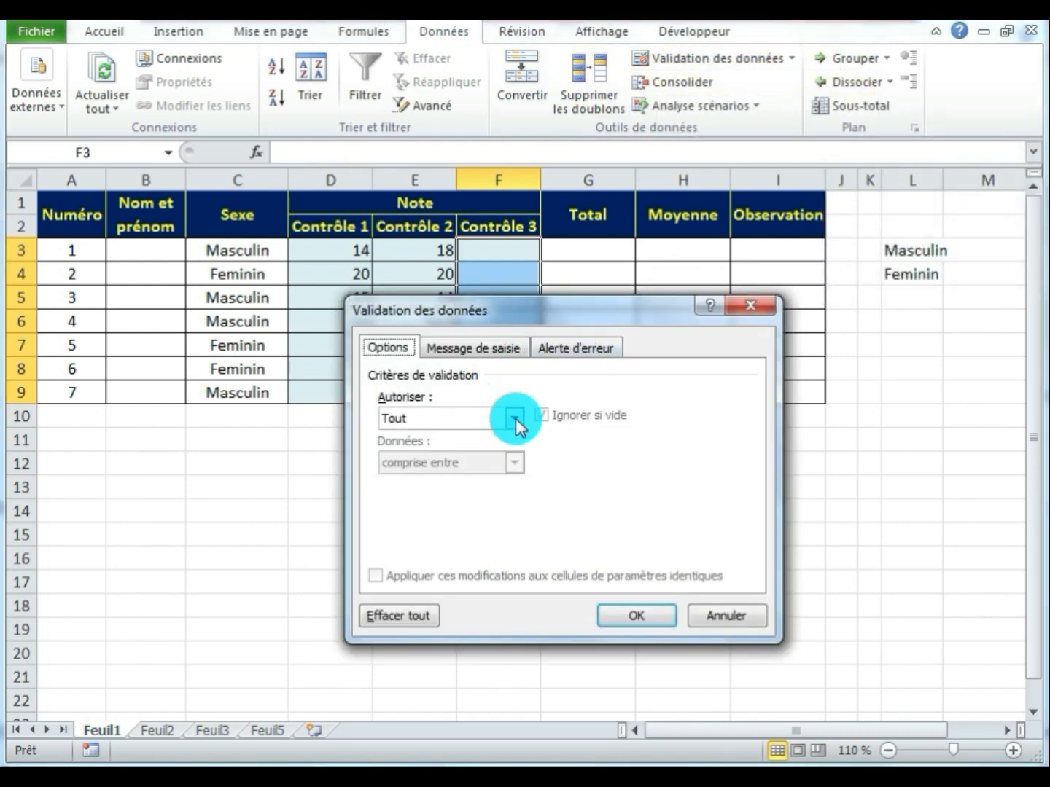
left_click(515, 419)
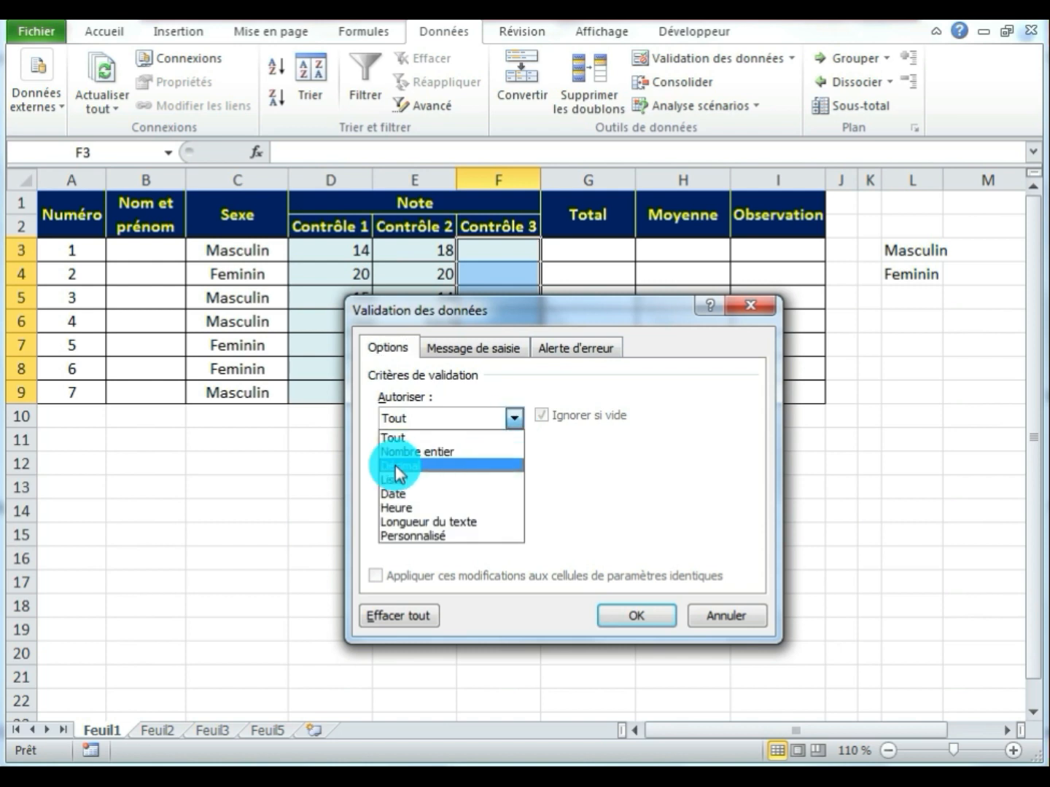
left_click(492, 466)
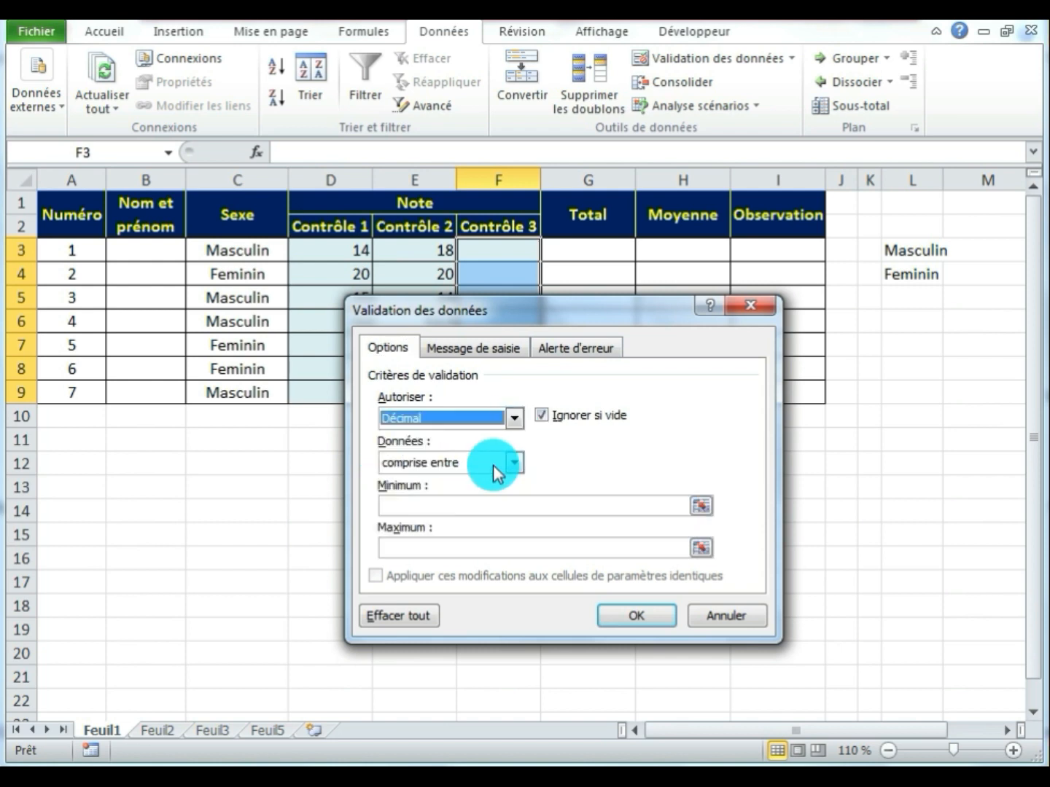
left_click(463, 506)
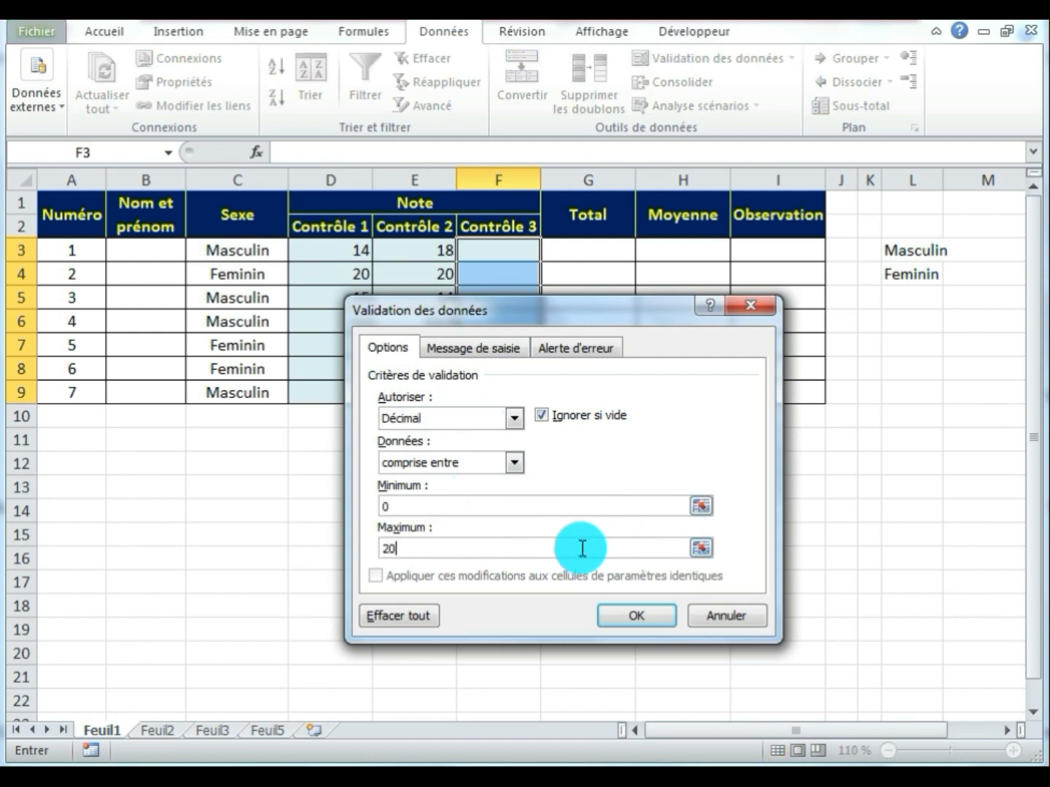
left_click(582, 548)
type("20")
left_click(628, 616)
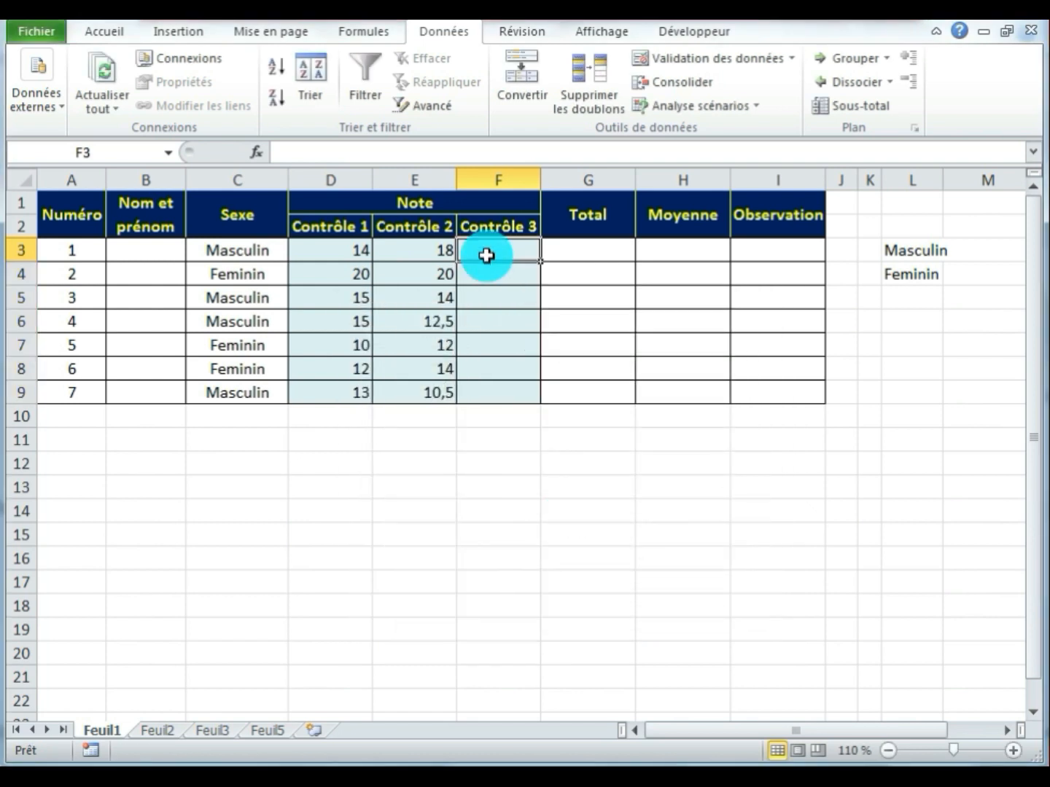
- Enter 20 in F3, try the out-of-range grade 20,1 in F4, and replace that rejected entry with 15
type("20")
key("Return")
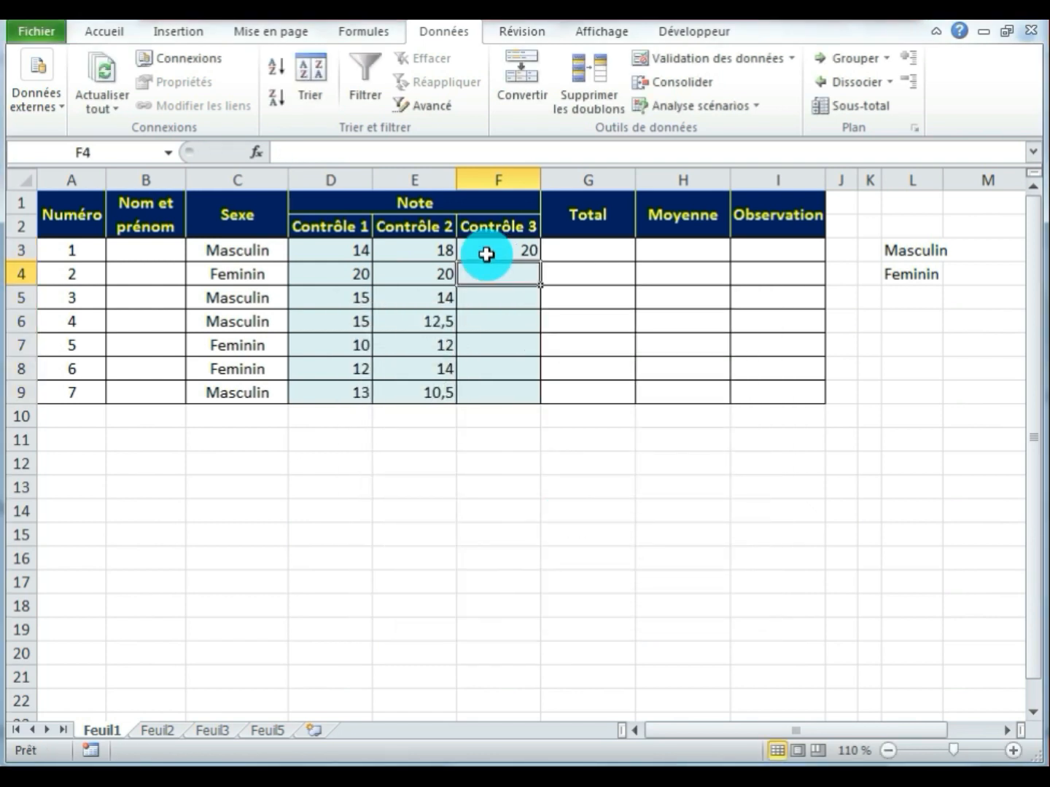
type("20,1")
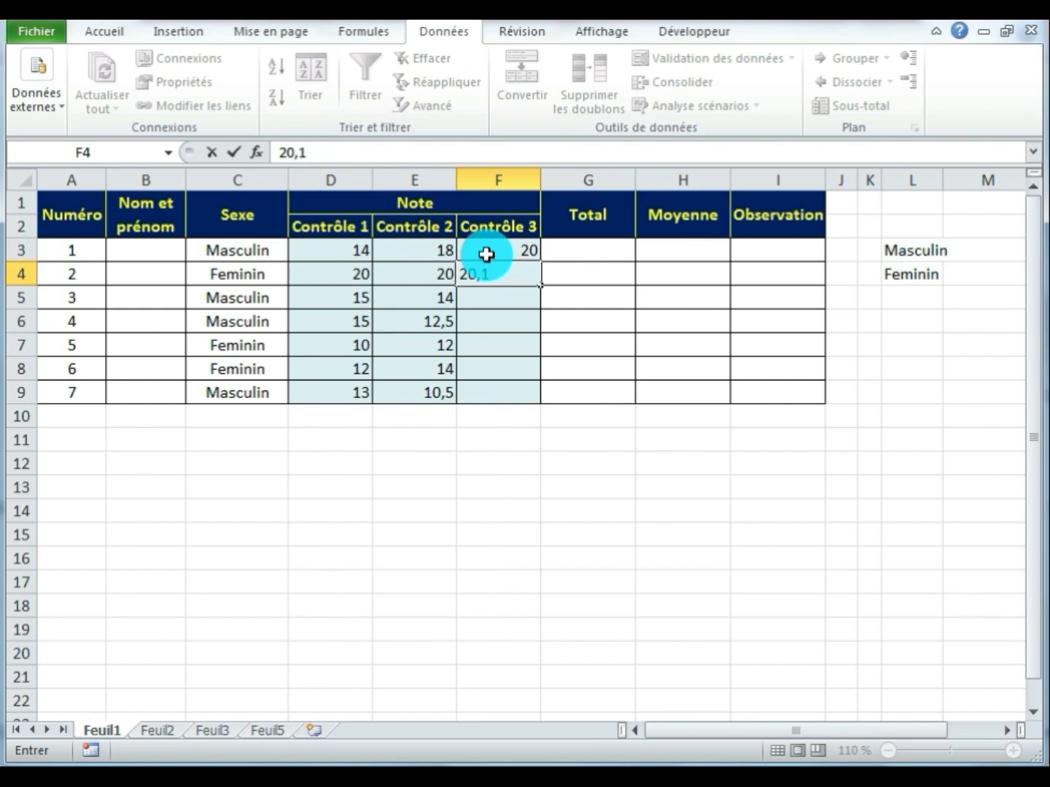
key("Return")
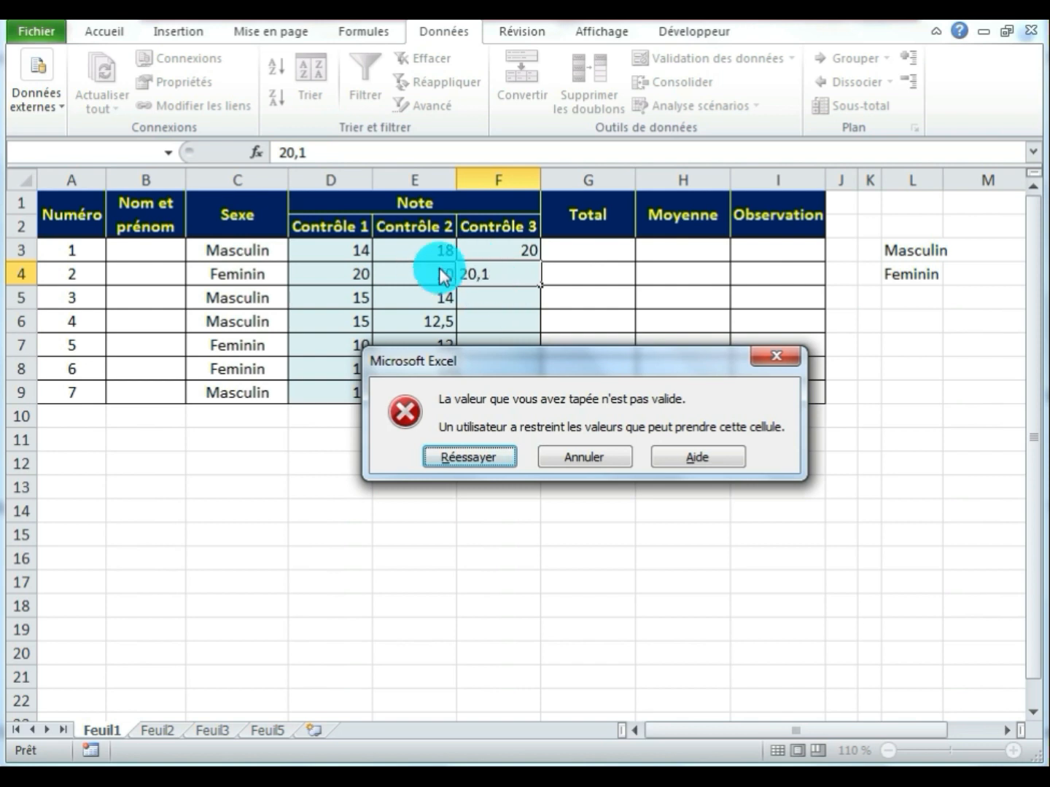
left_click(469, 456)
type("15")
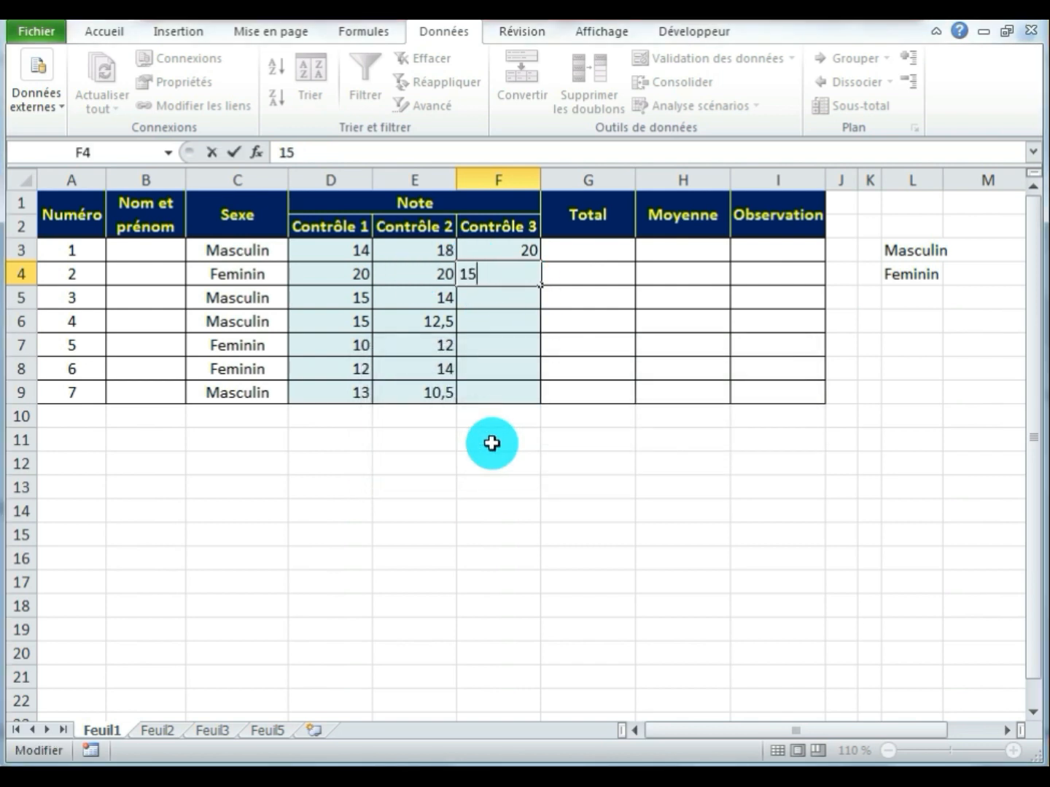
key("Return")
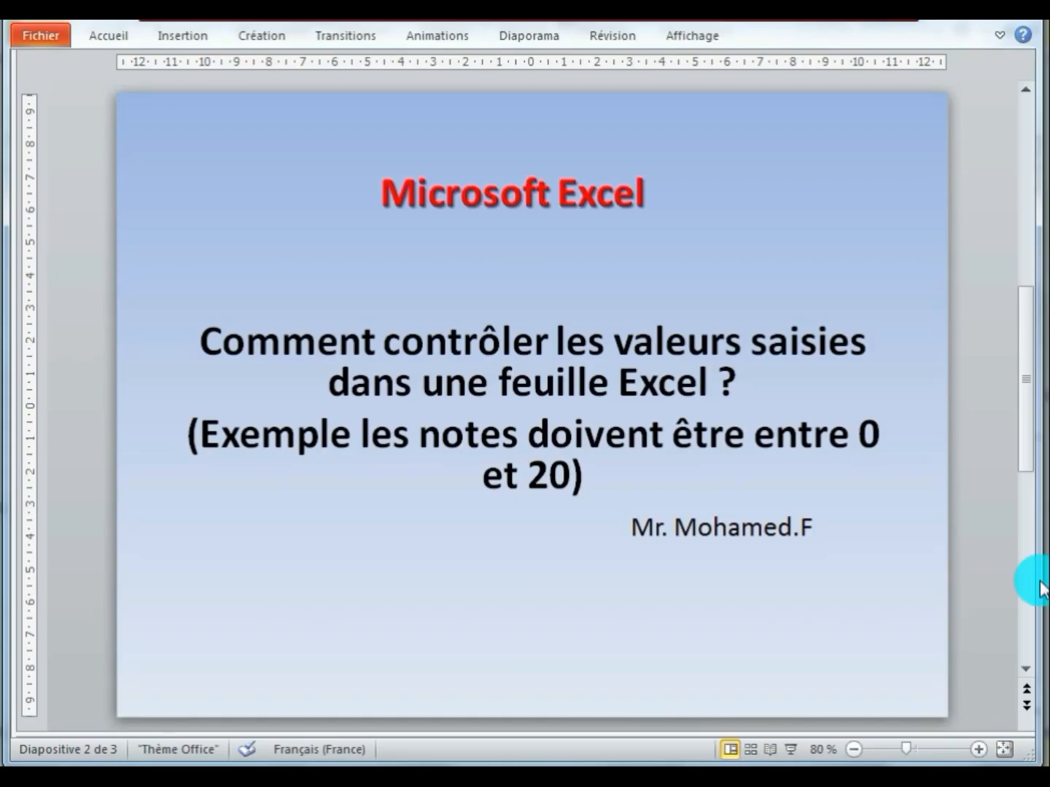
- Show the next PowerPoint slide, and on sheet Feuil2 in Excel examine the grades, Total and Moyenne columns
left_click(1026, 707)
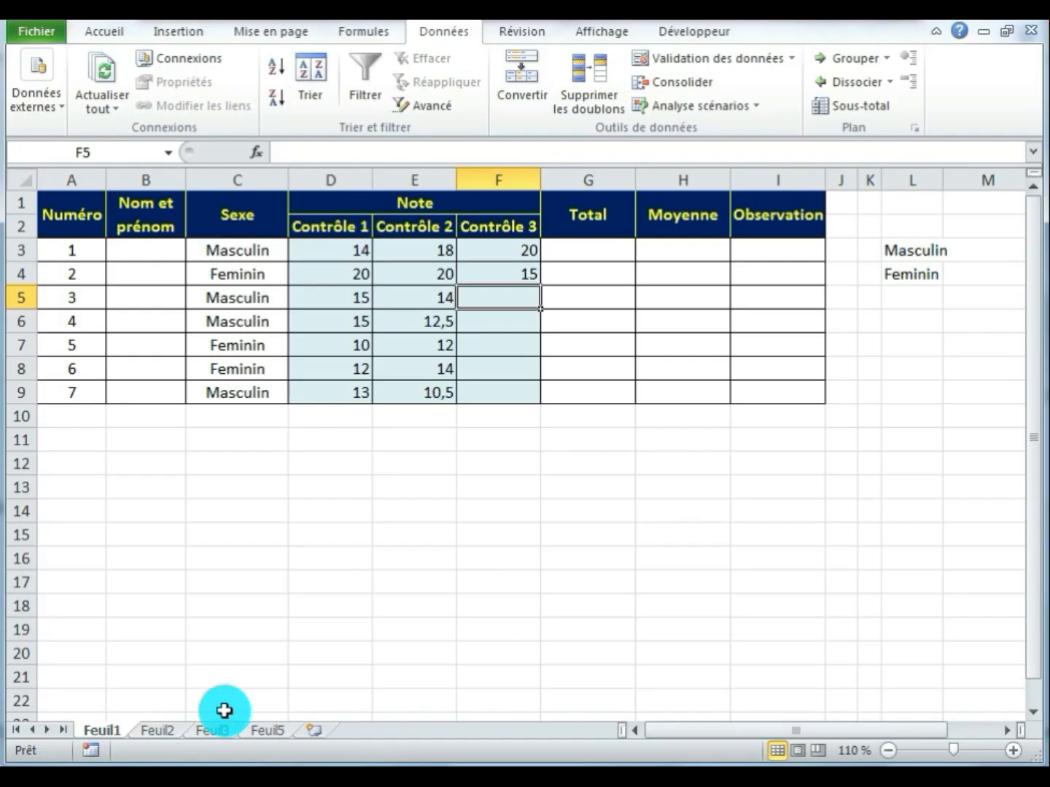
left_click(164, 731)
left_click(544, 488)
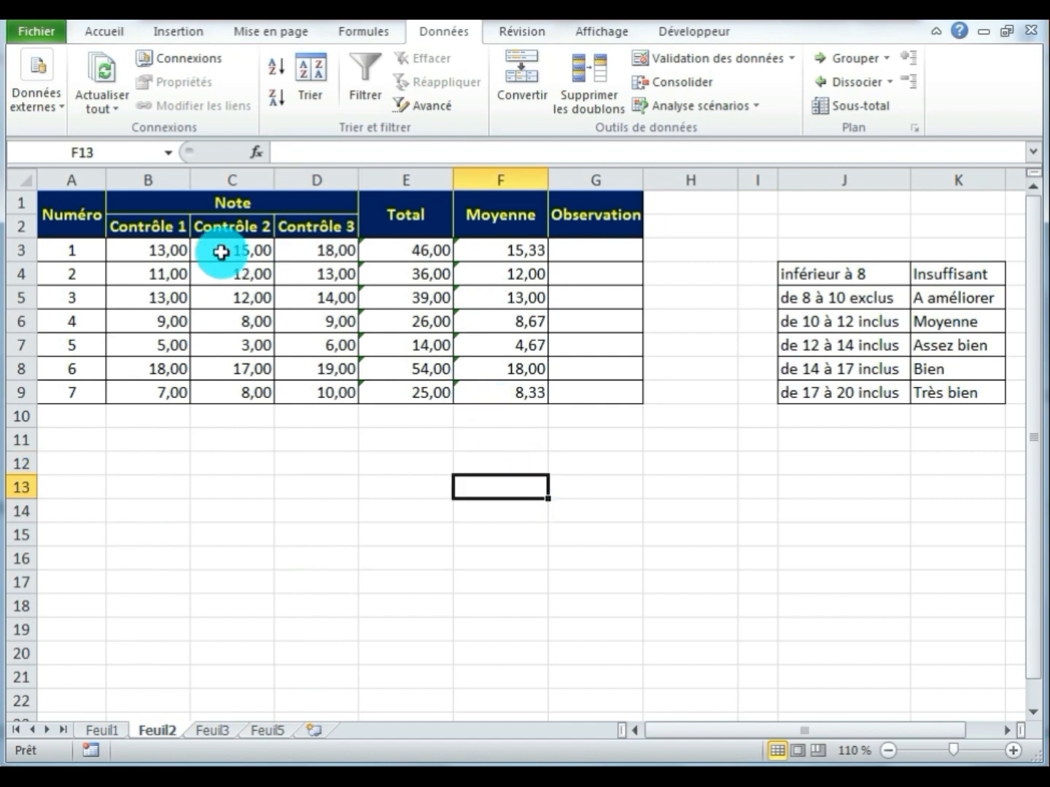
left_click_drag(156, 252, 331, 394)
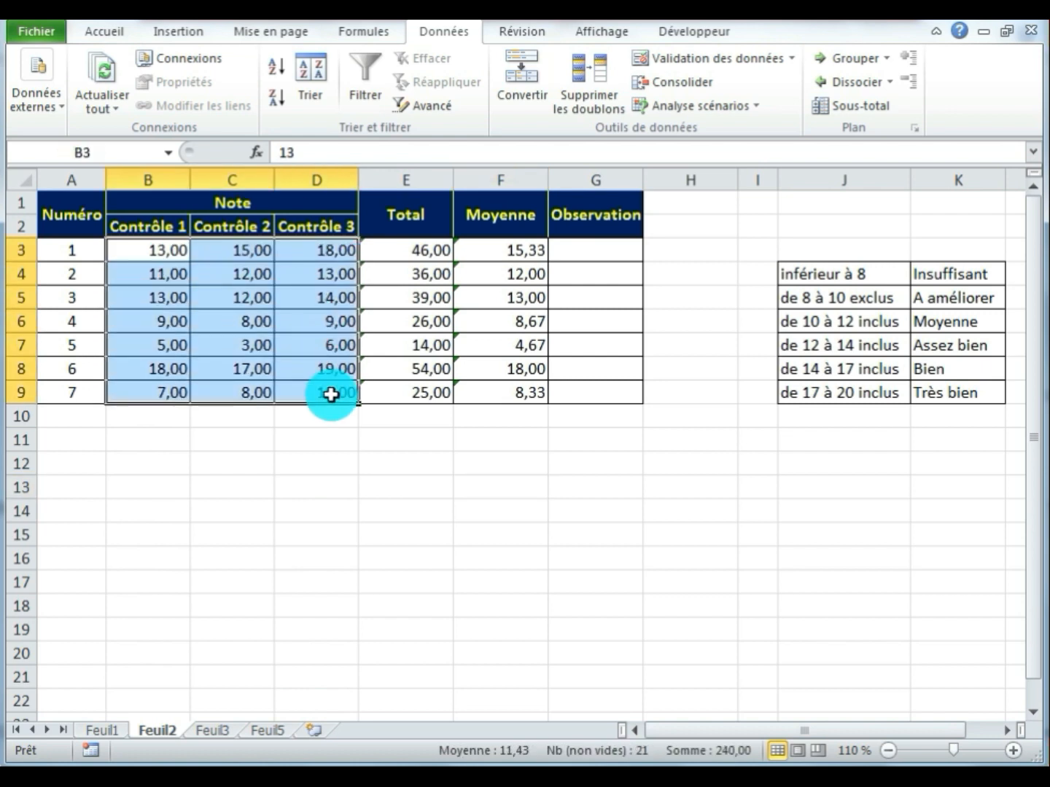
left_click_drag(428, 246, 423, 392)
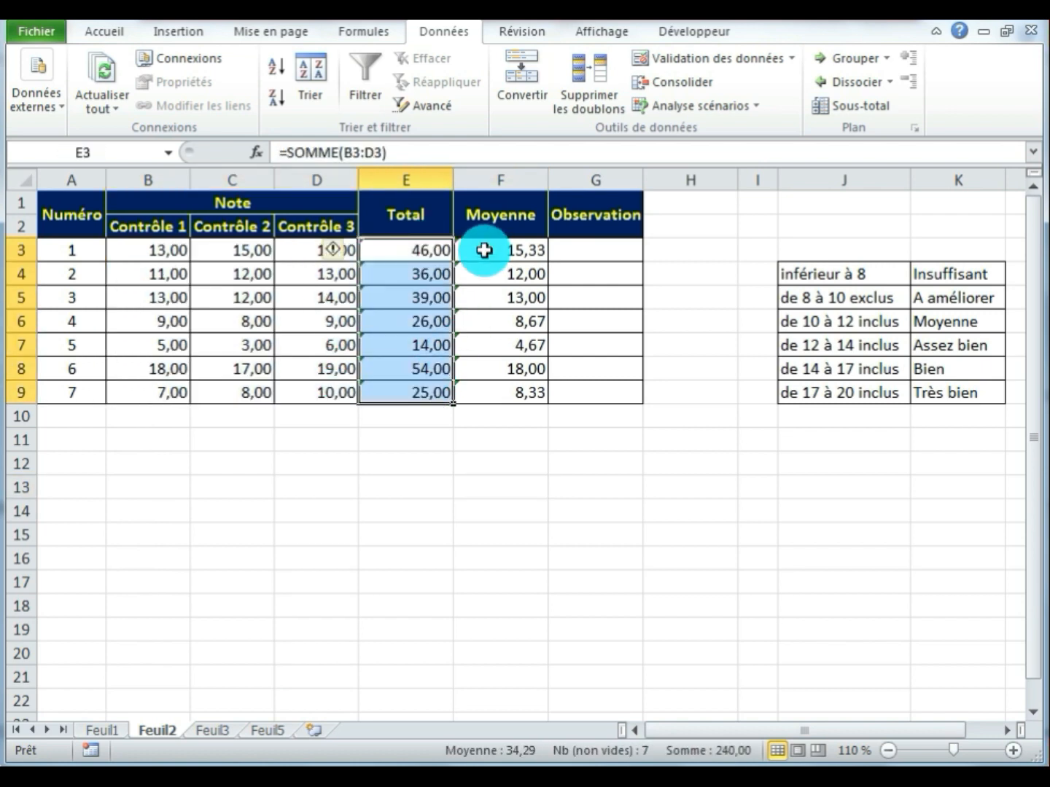
left_click_drag(483, 251, 487, 389)
- Select the first Observation cell, G3, and dismiss the ByteFence Anti-Malware alert
left_click(573, 251)
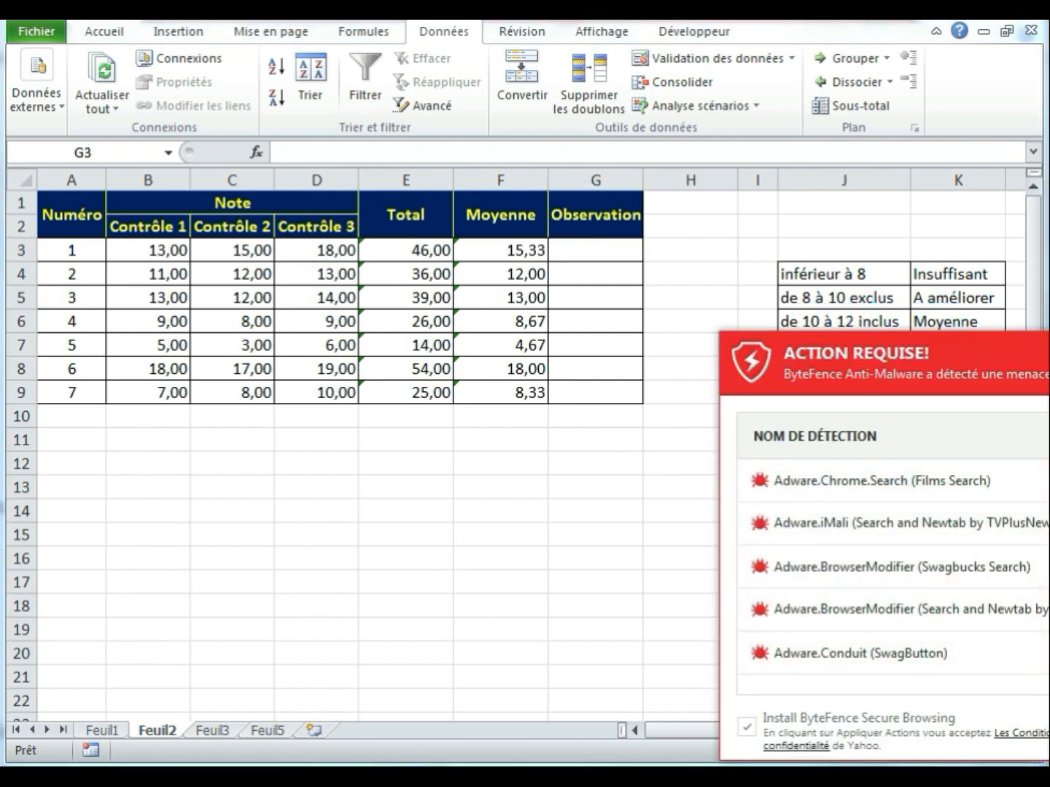
left_click(1049, 353)
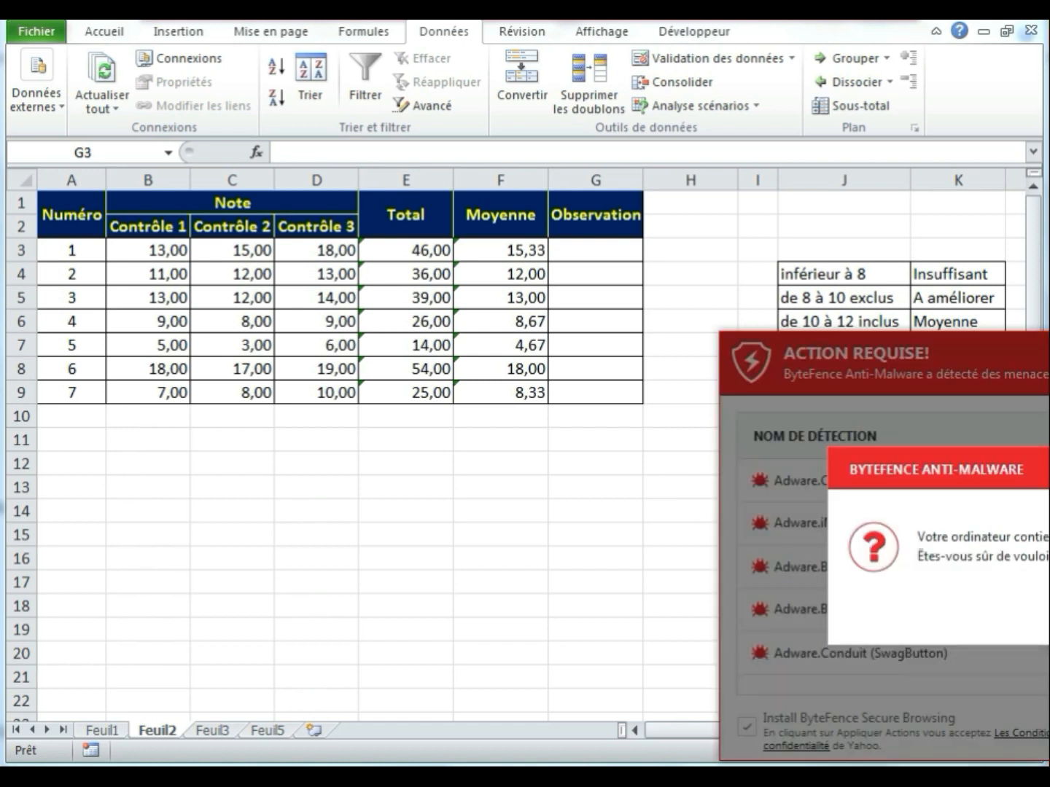
left_click(1048, 609)
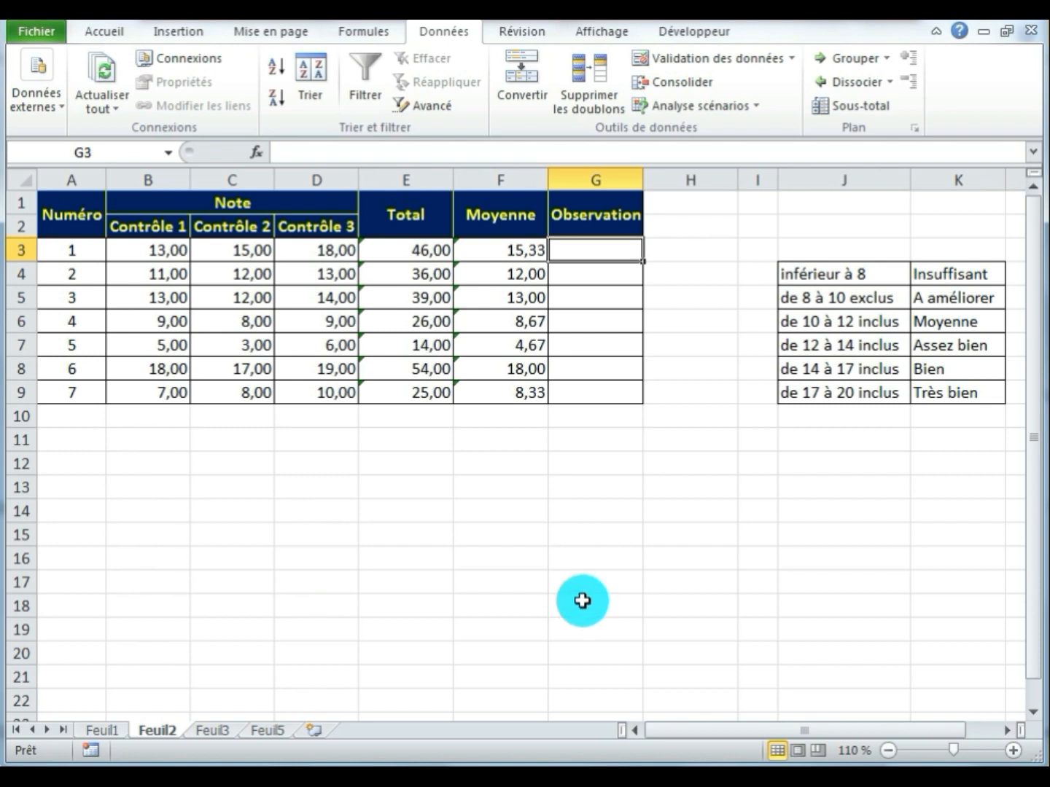
- Start a formula in G3 that gives Très bien for an average above 17: =si(F3>17;"Très bien";
type("=s")
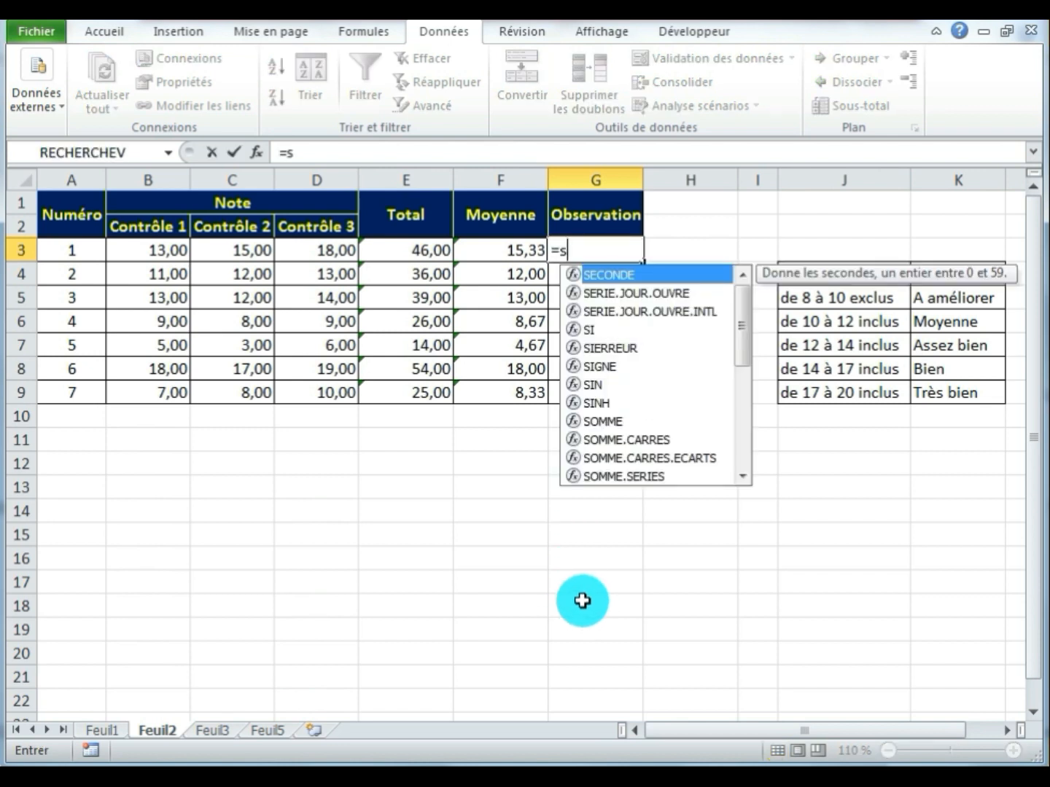
type("i(")
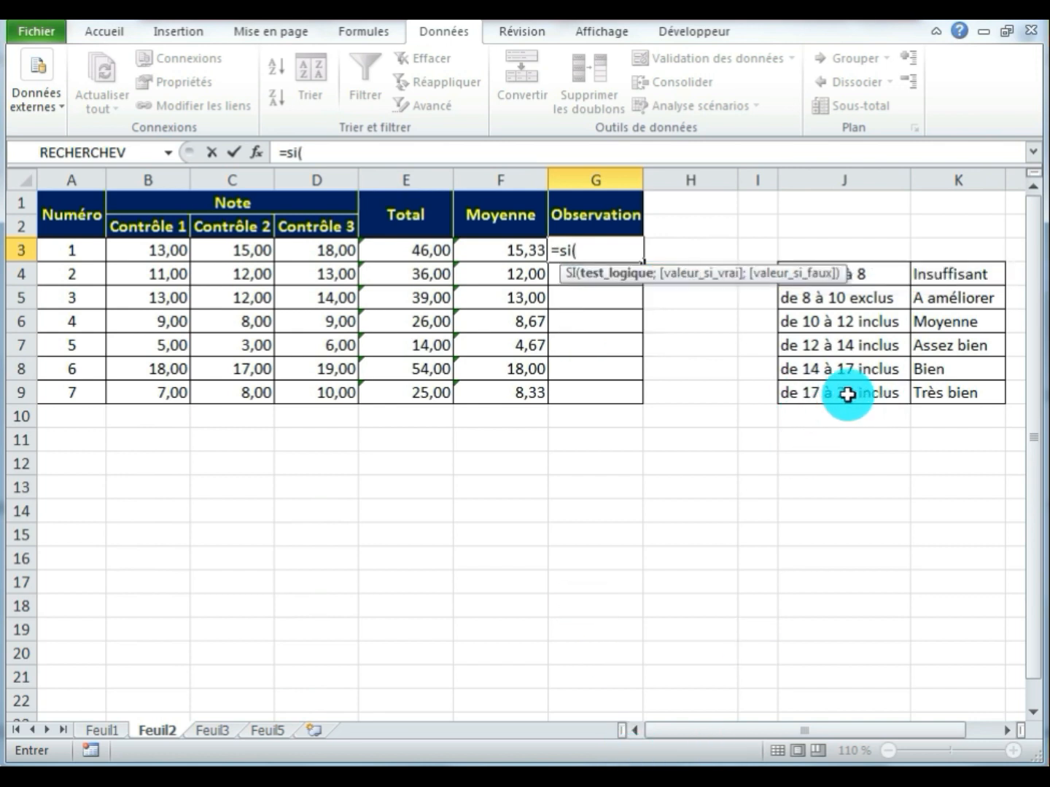
left_click(512, 249)
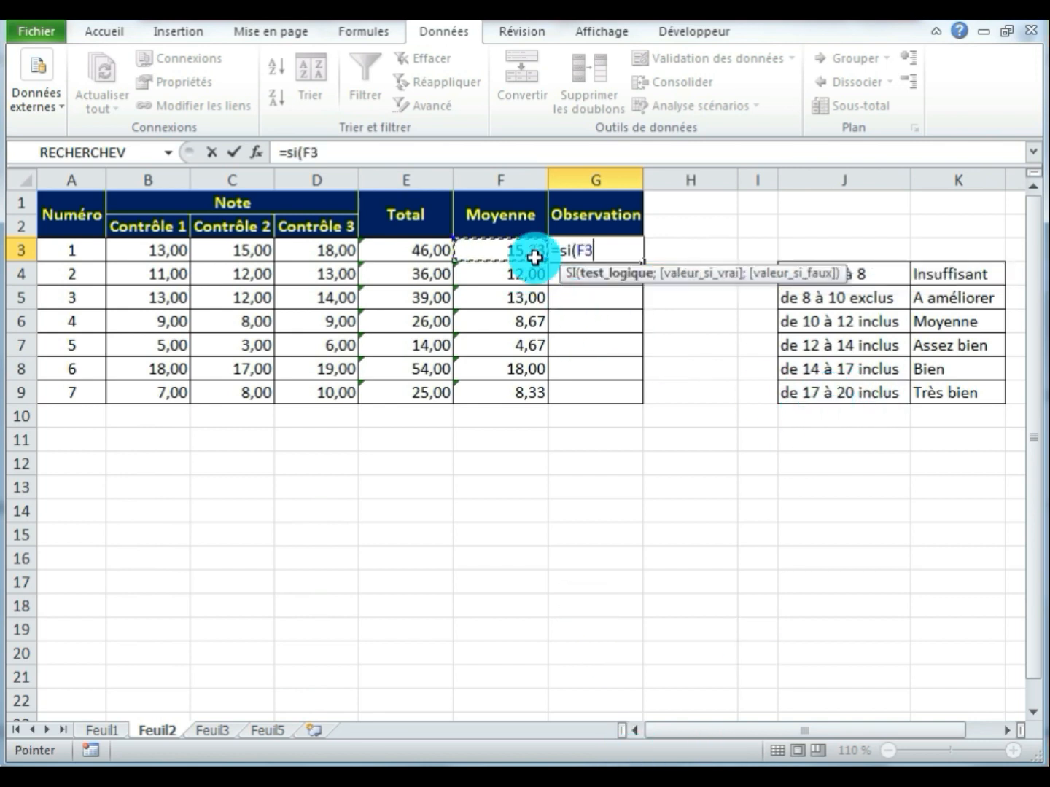
type(">")
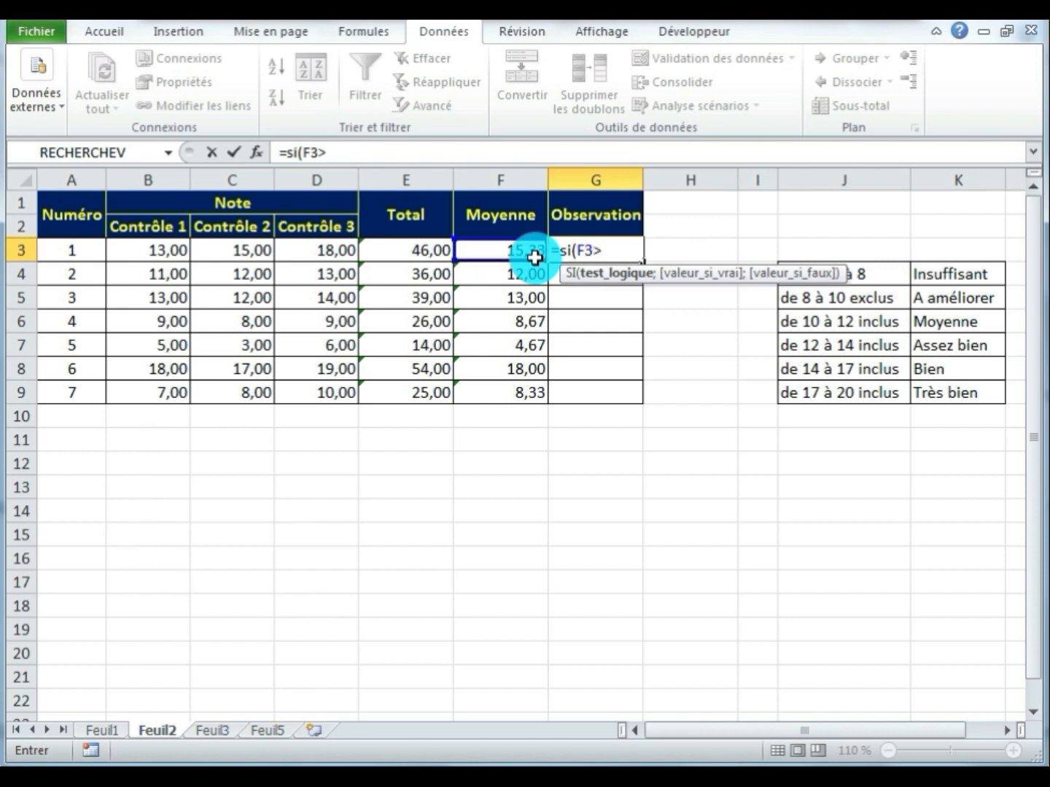
type("17")
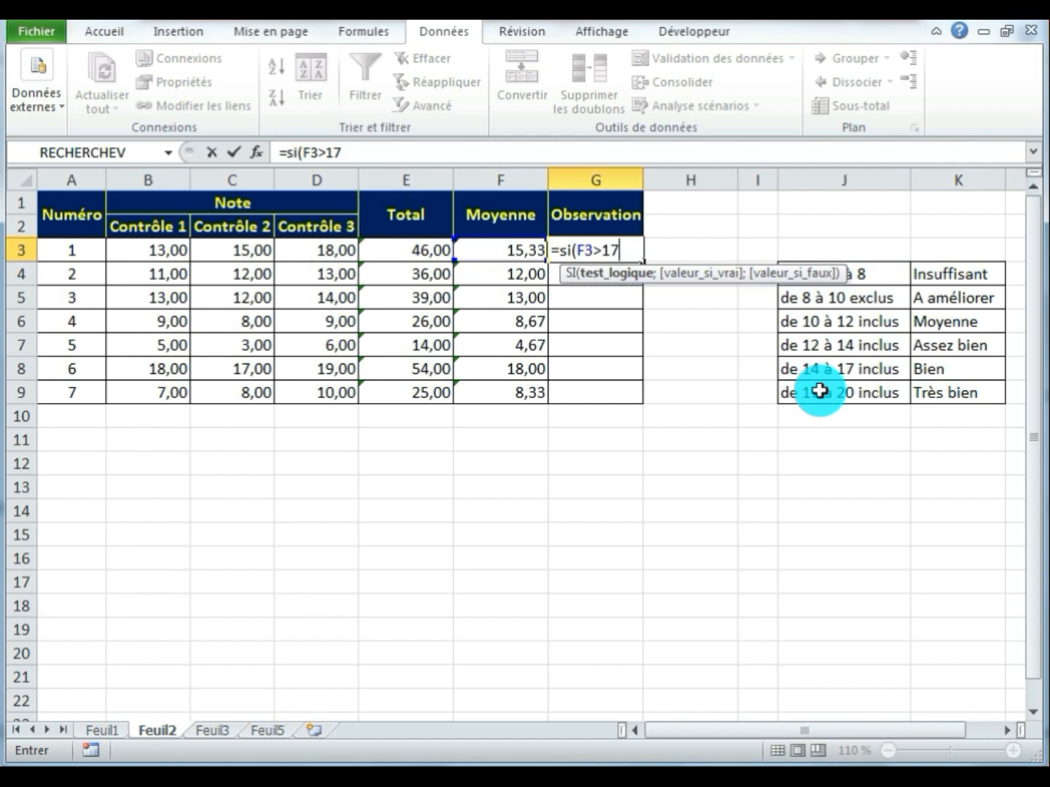
type(";\"Très bien")
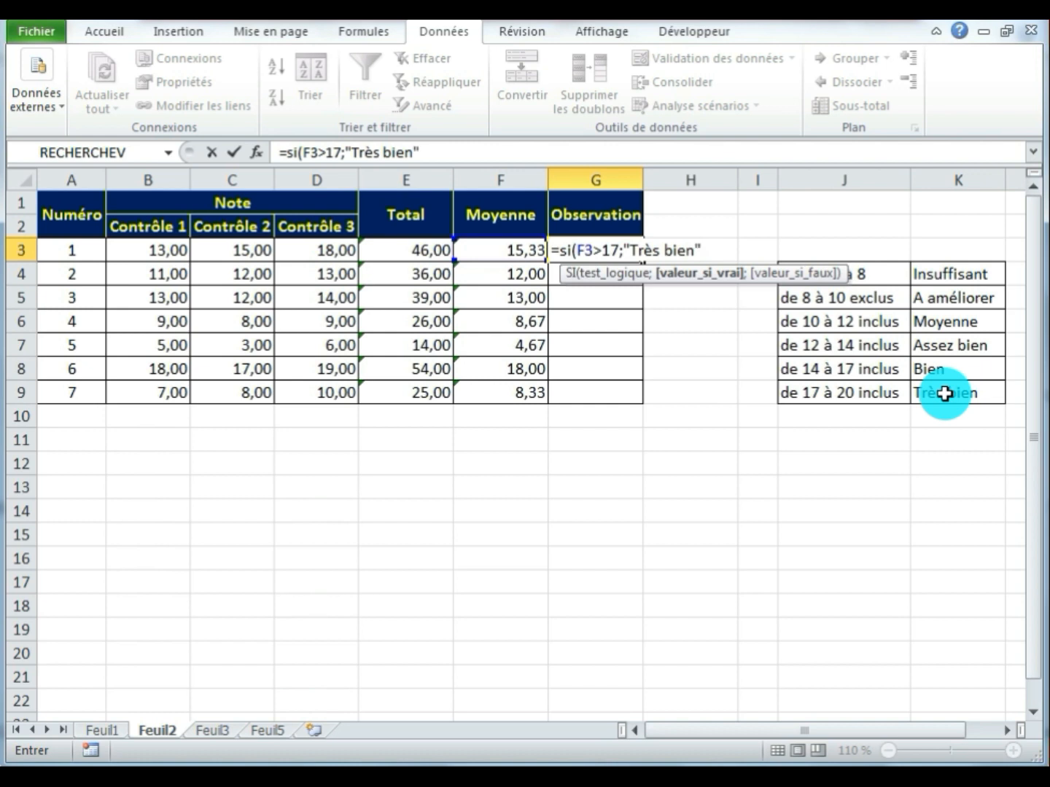
type(";")
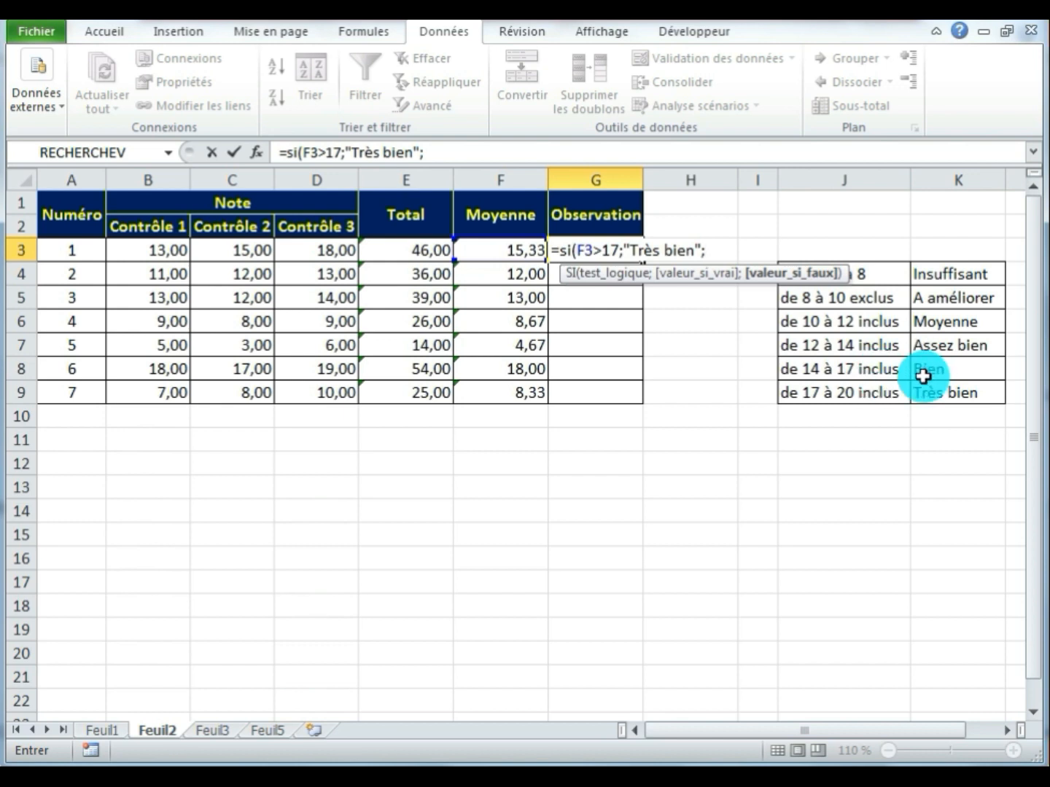
- Extend the G3 formula with a nested SI that gives Bien for an average above 14: si(F3>14;"Bien";
type("si")
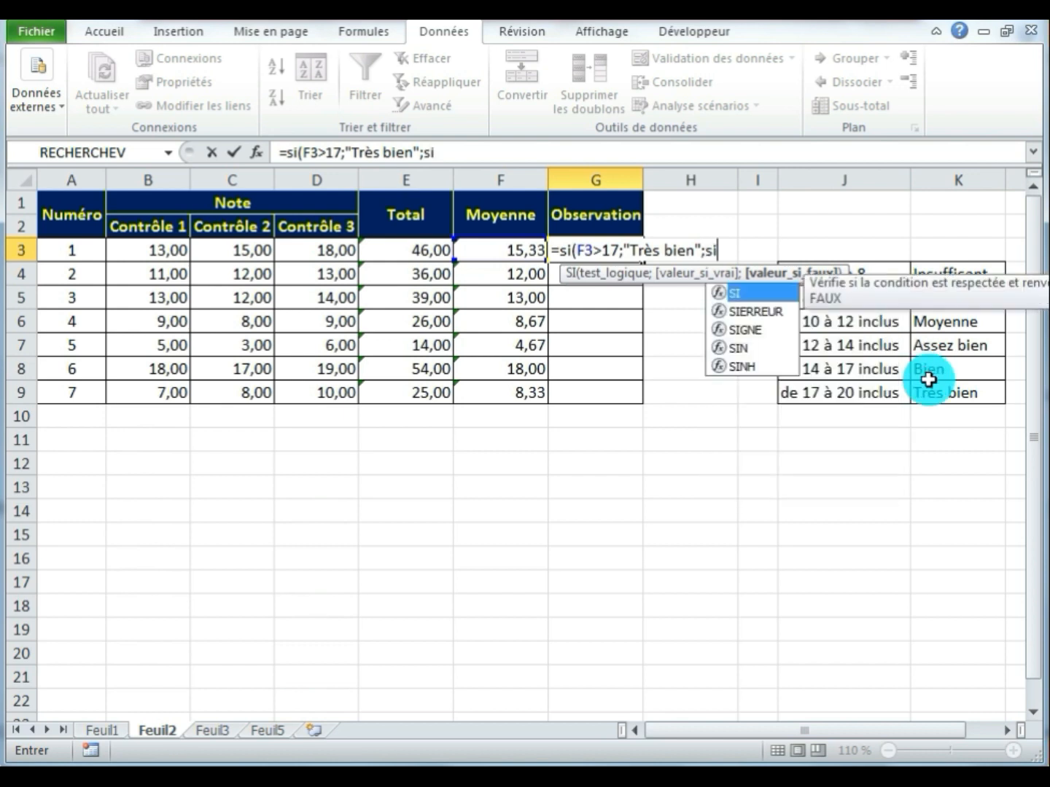
type("(")
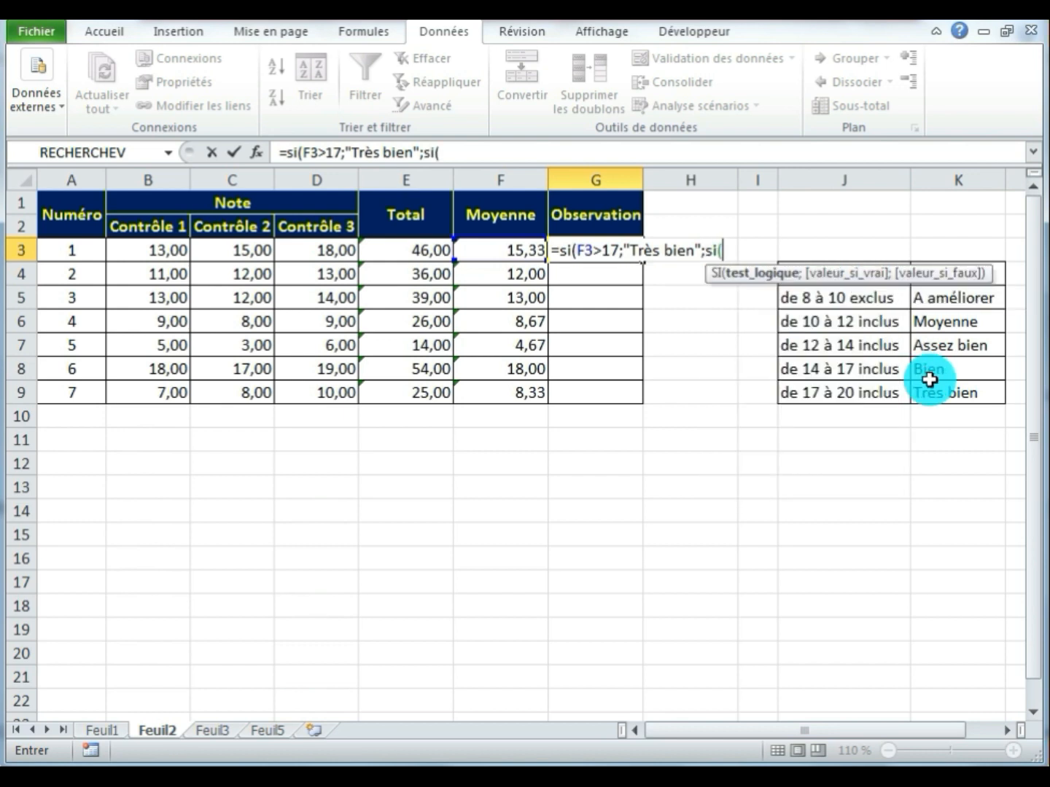
left_click(487, 251)
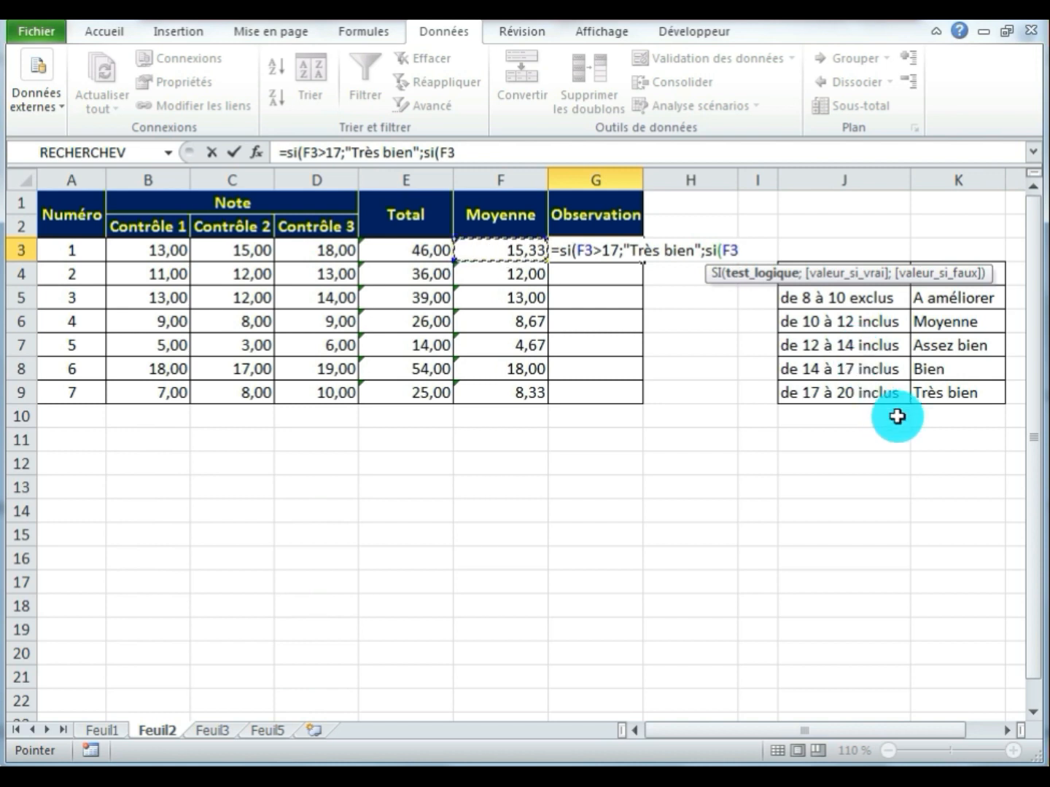
type(">")
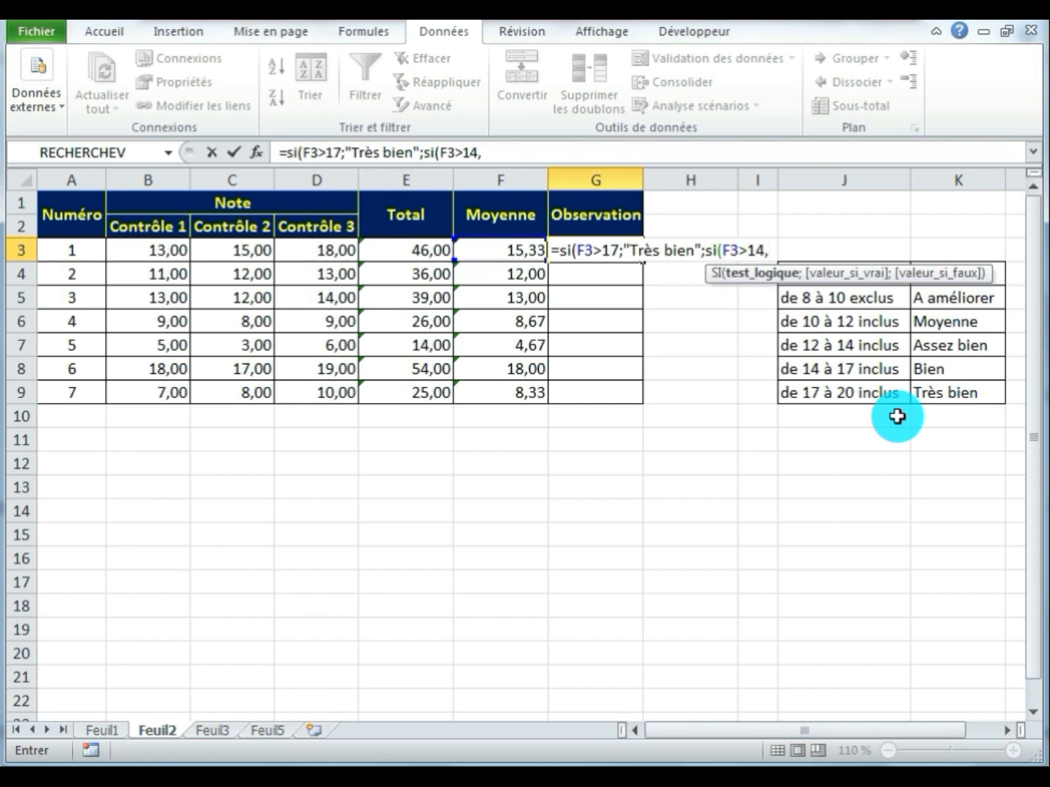
type("14;\"Bie")
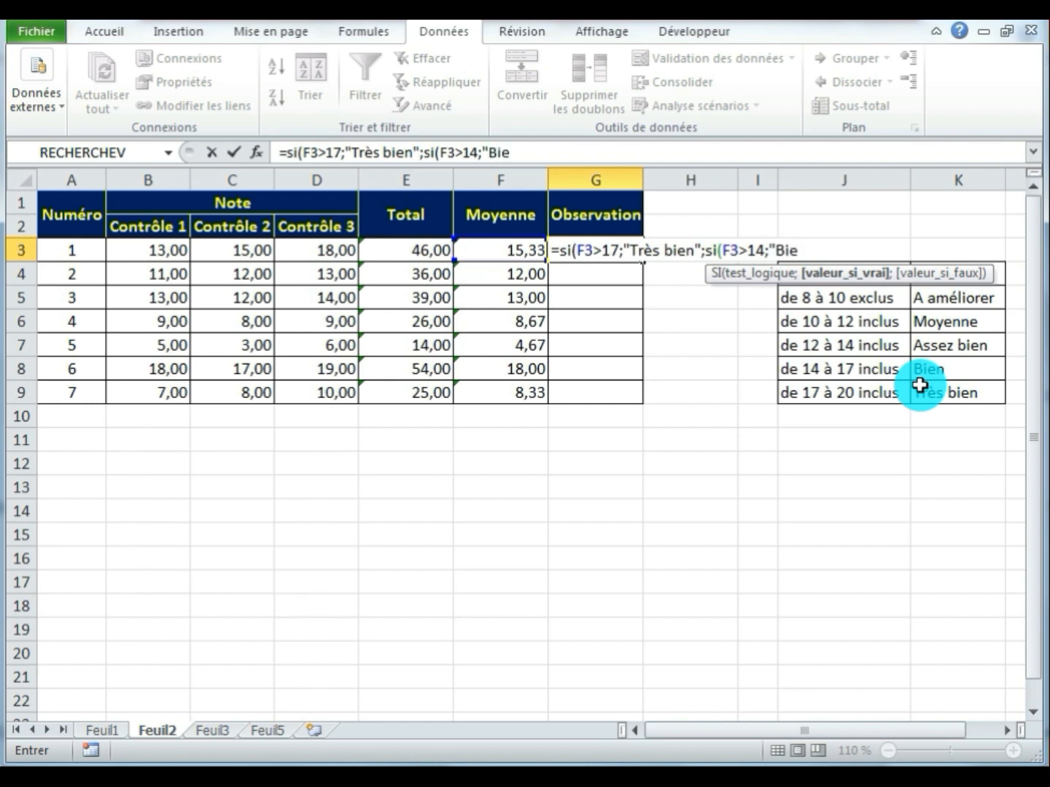
type("n\";si(")
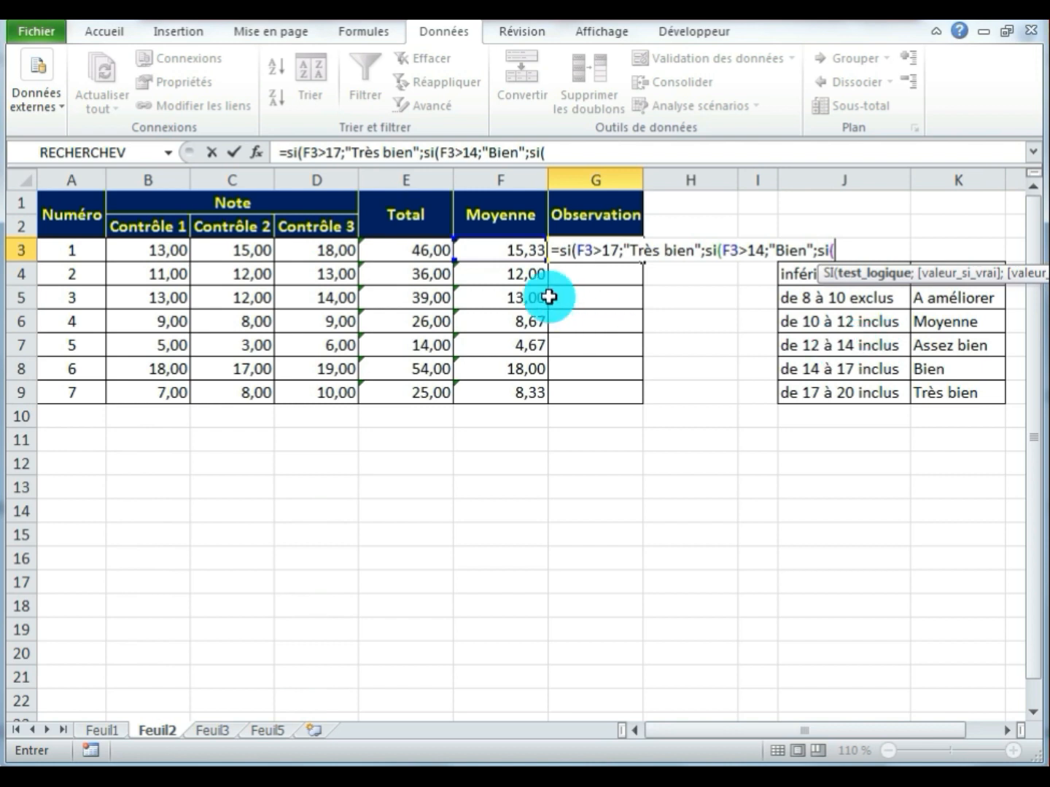
- Make the third nested SI in G3 give Assez bien for an average above 12: F3>12;"Assez bien";
left_click(515, 250)
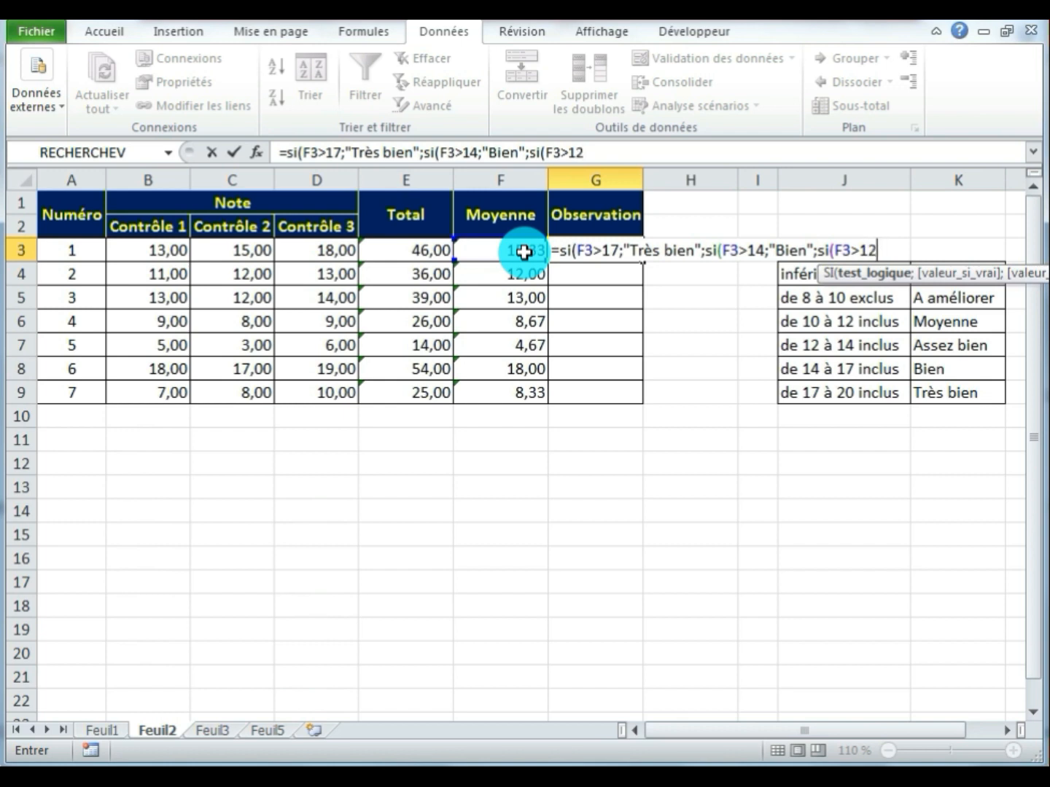
type(";\"Assez bien")
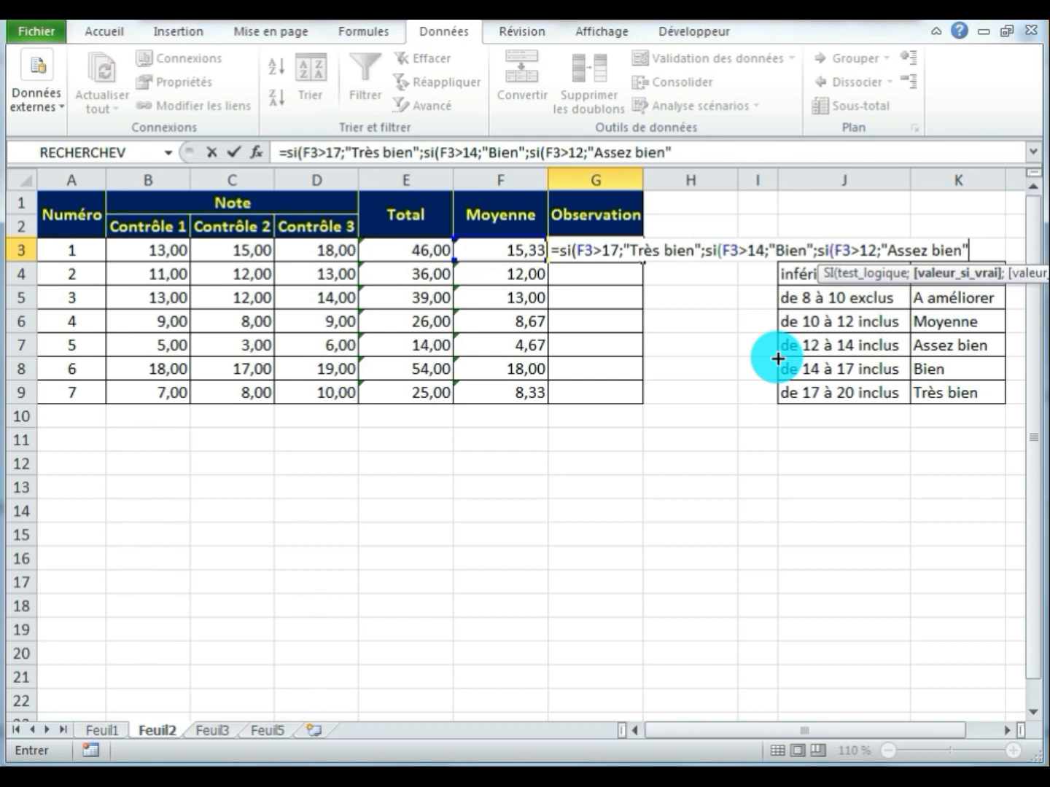
type(";")
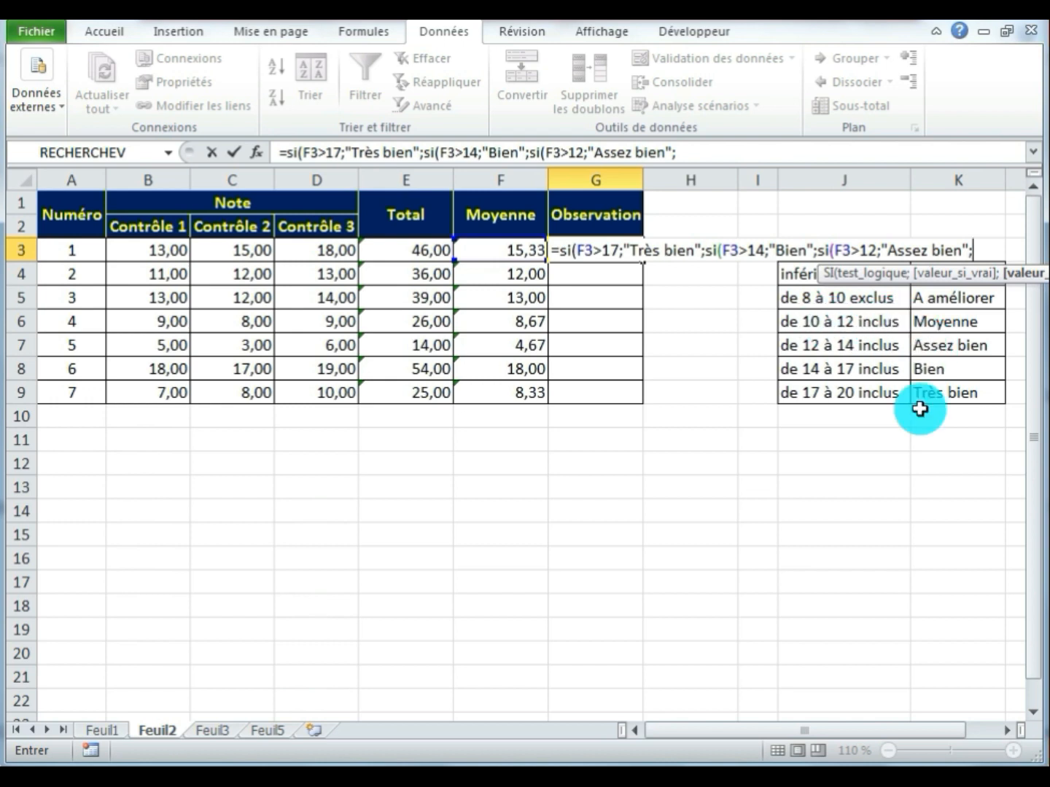
- Add a fourth nested SI in G3 that gives Moyenne for an average above 10: si(F3>10;"Moyenne";
left_click(1009, 733)
left_click(1010, 734)
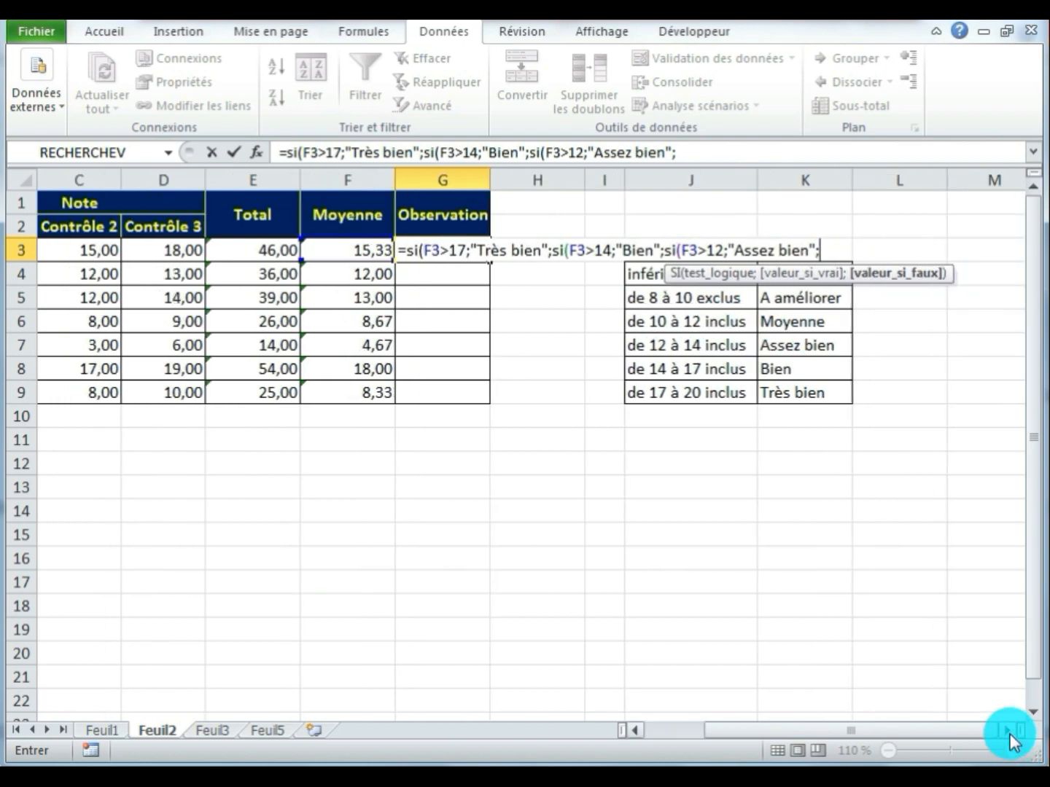
left_click(1009, 733)
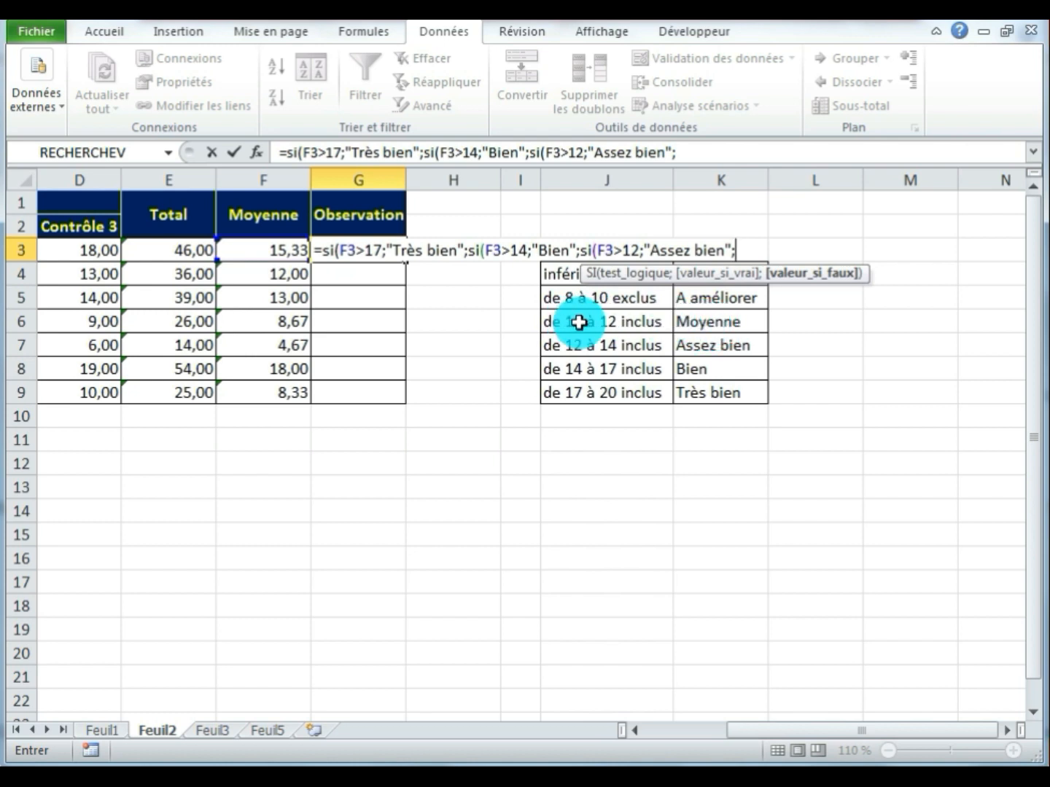
type("si(")
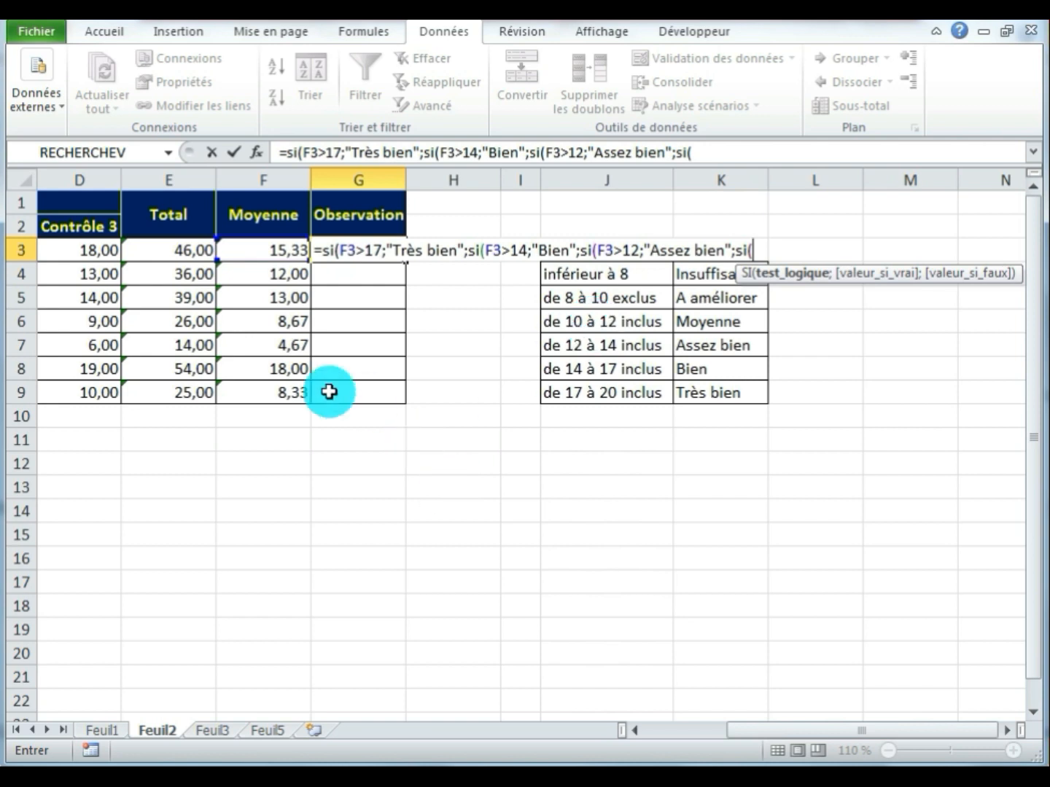
left_click(250, 253)
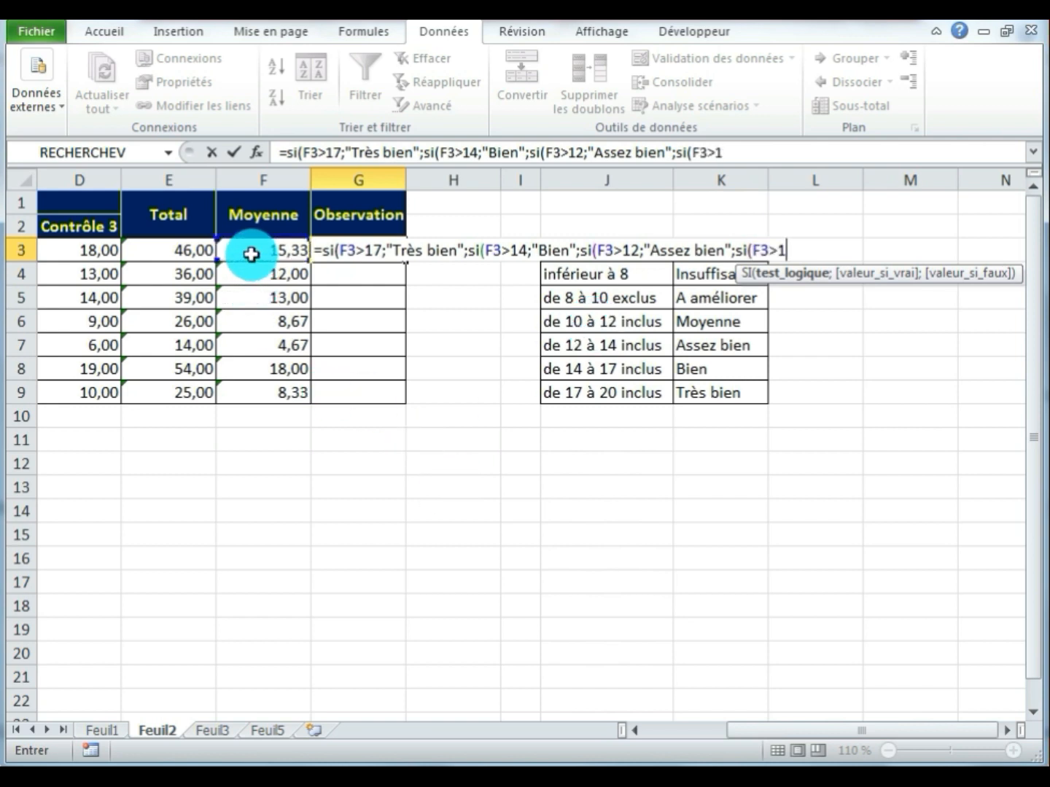
type(">10;\"Moyenne")
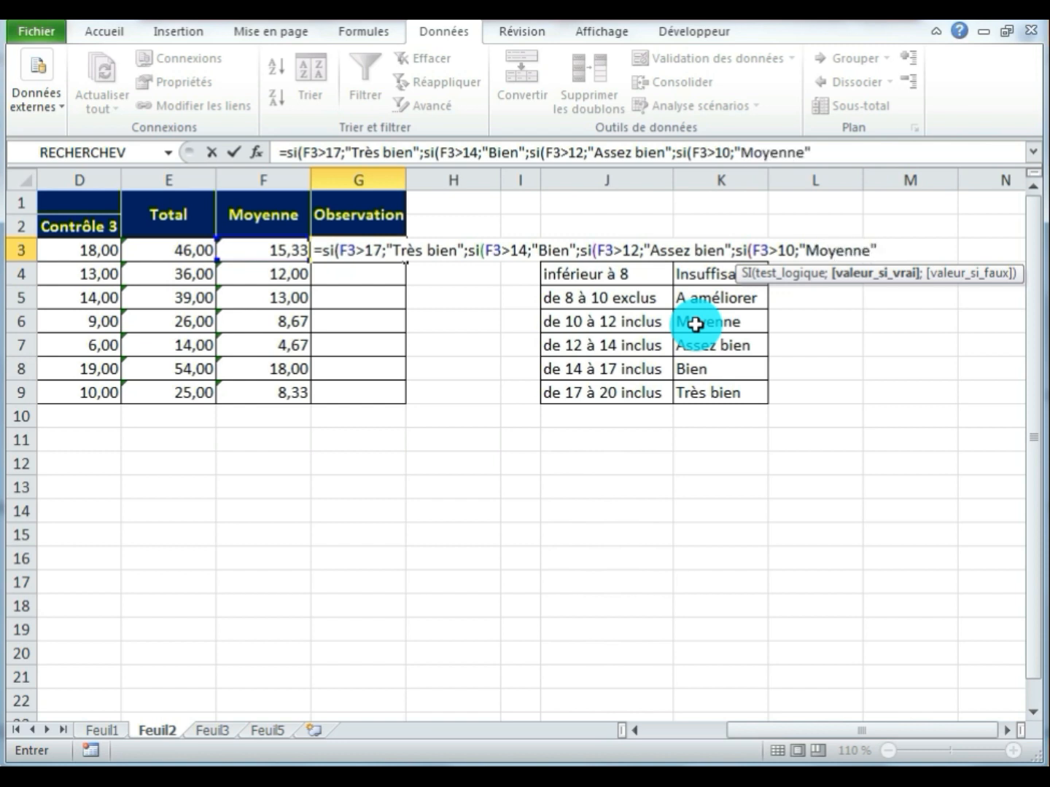
type(";")
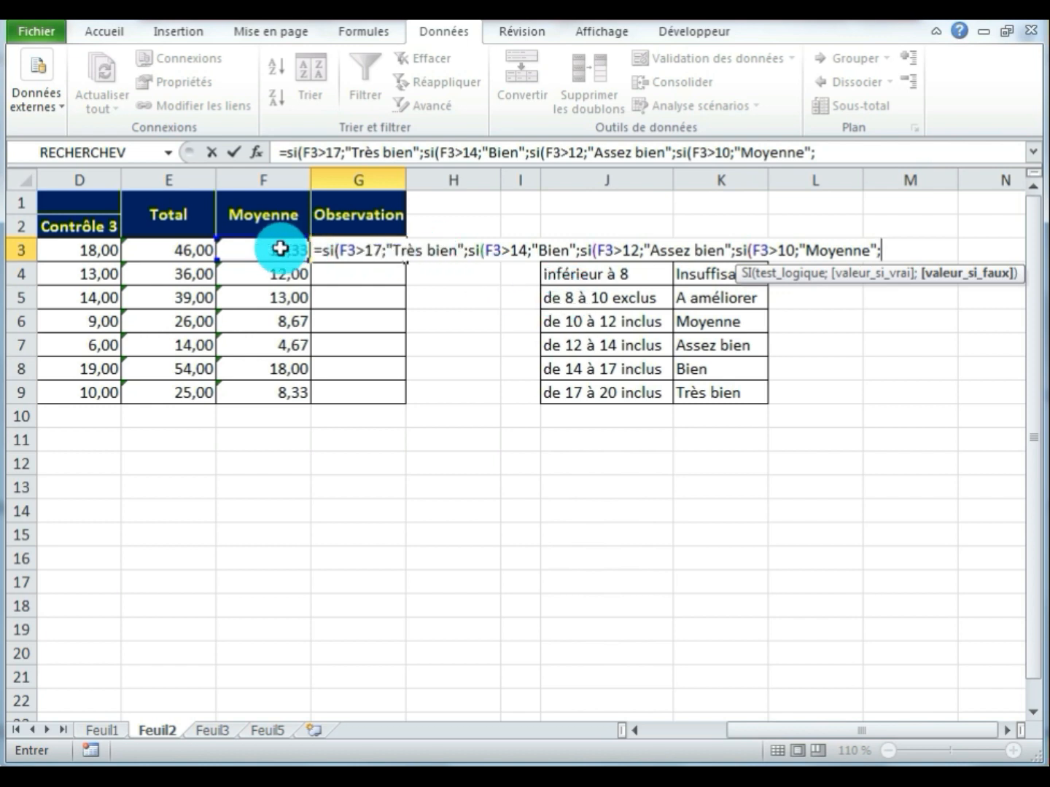
- Add a fifth nested SI in G3 that gives A améliorer for an average above 8: si(F3>8;"A améliorer";
type("si")
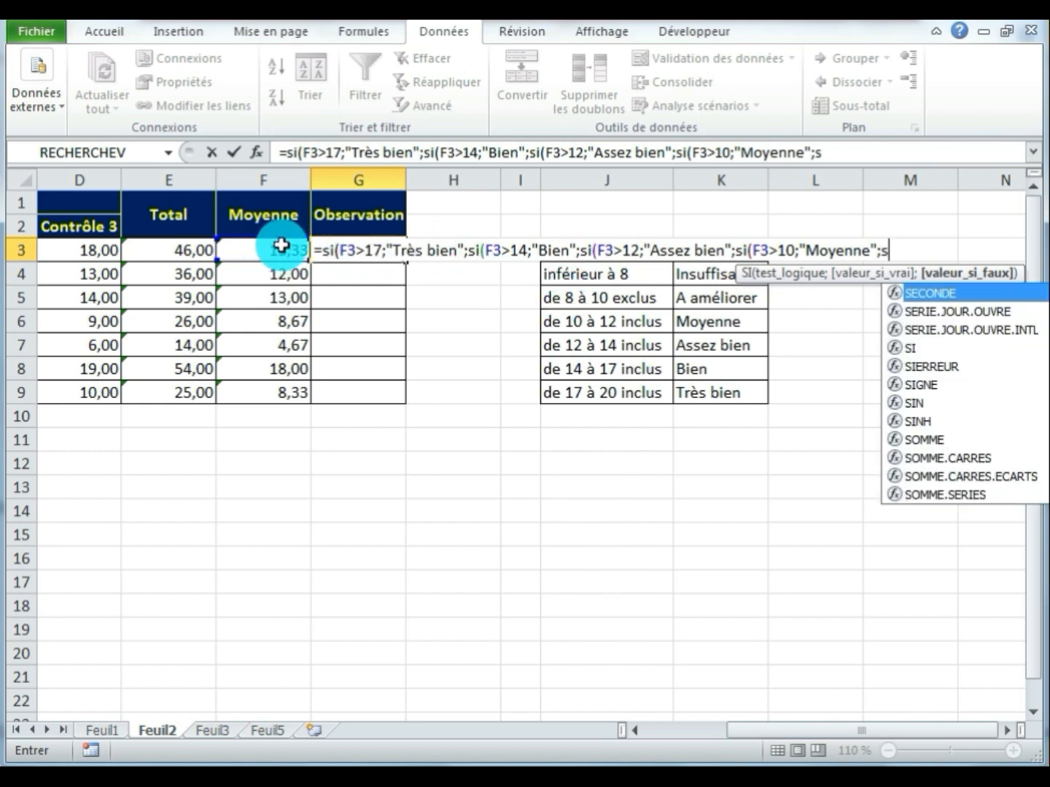
type("(")
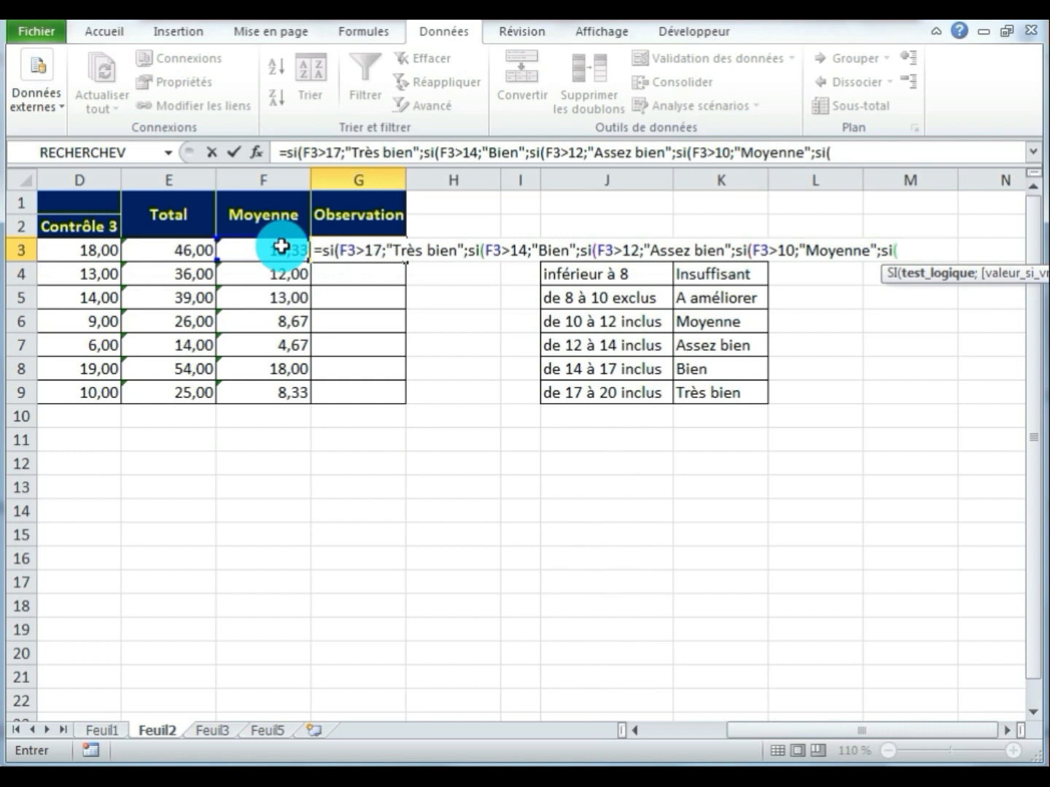
left_click(269, 250)
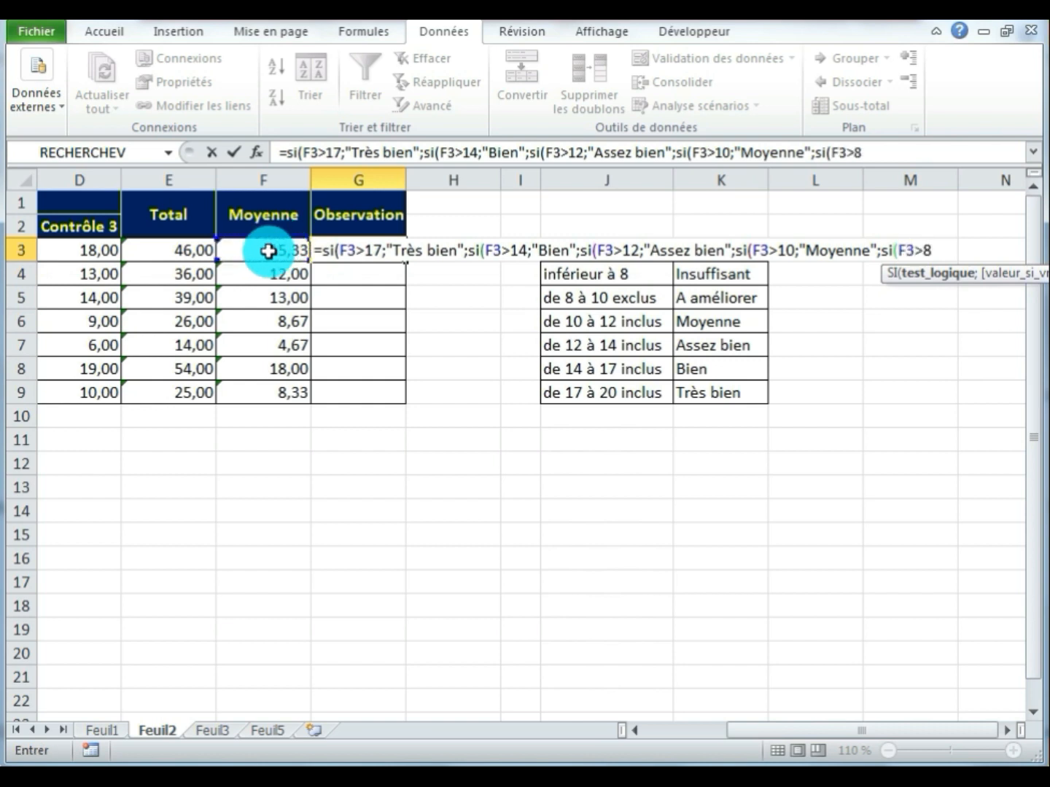
type(">8;\"A amé")
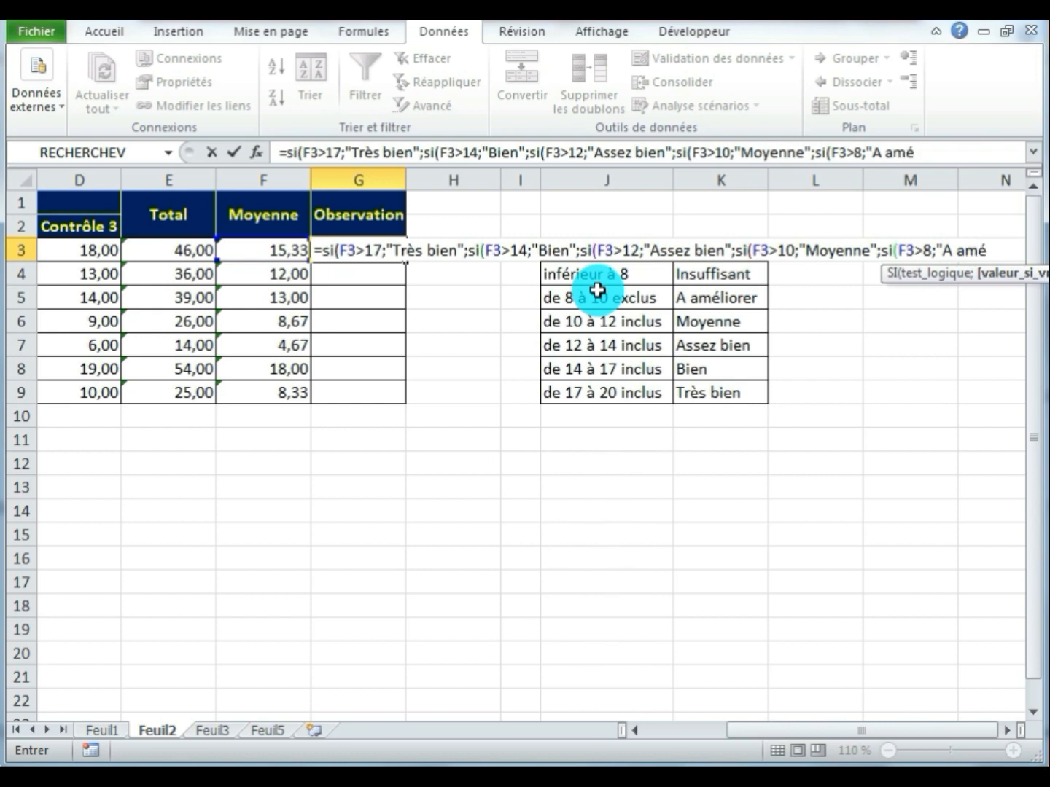
type("\";")
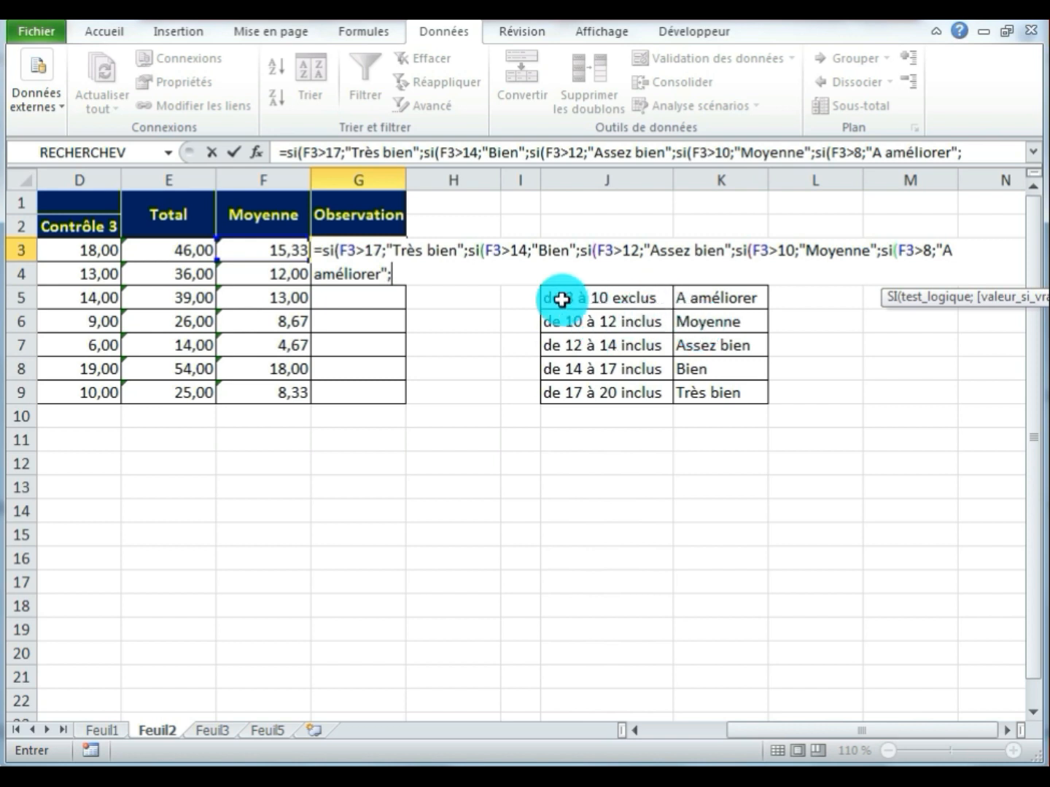
- Finish the G3 formula with "Insuffisant" as the final else value, close all five parentheses, and enter it
scroll(594, 336, "down", 1)
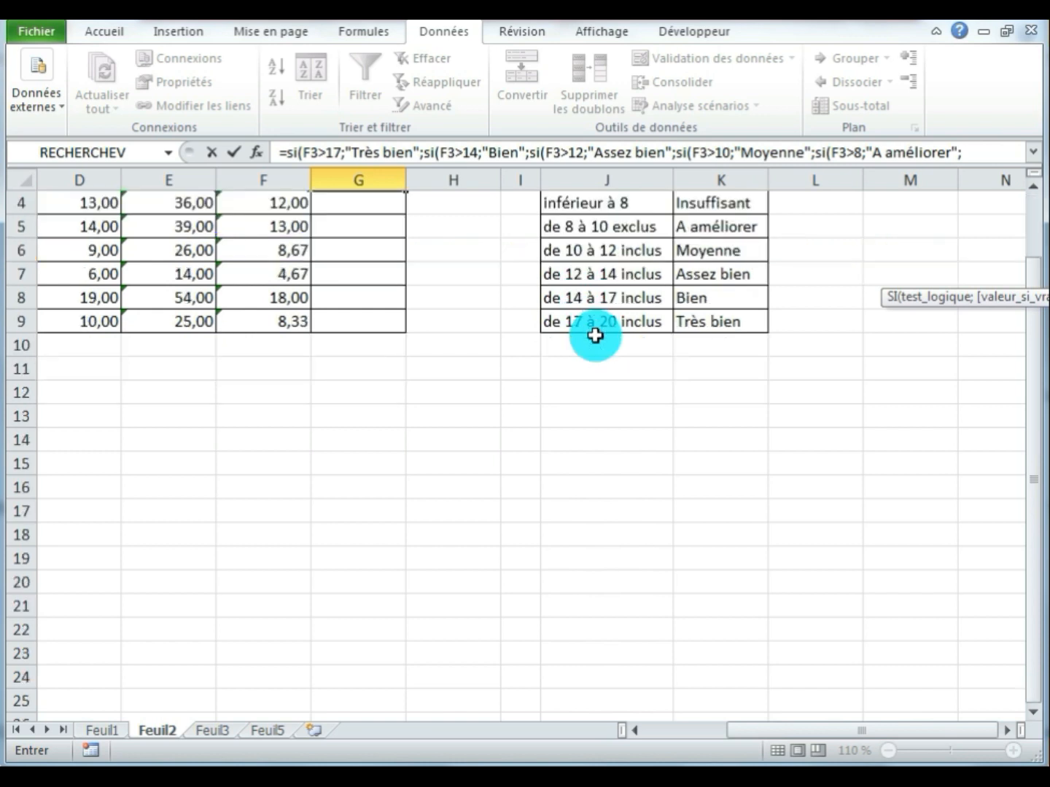
scroll(595, 339, "up", 1)
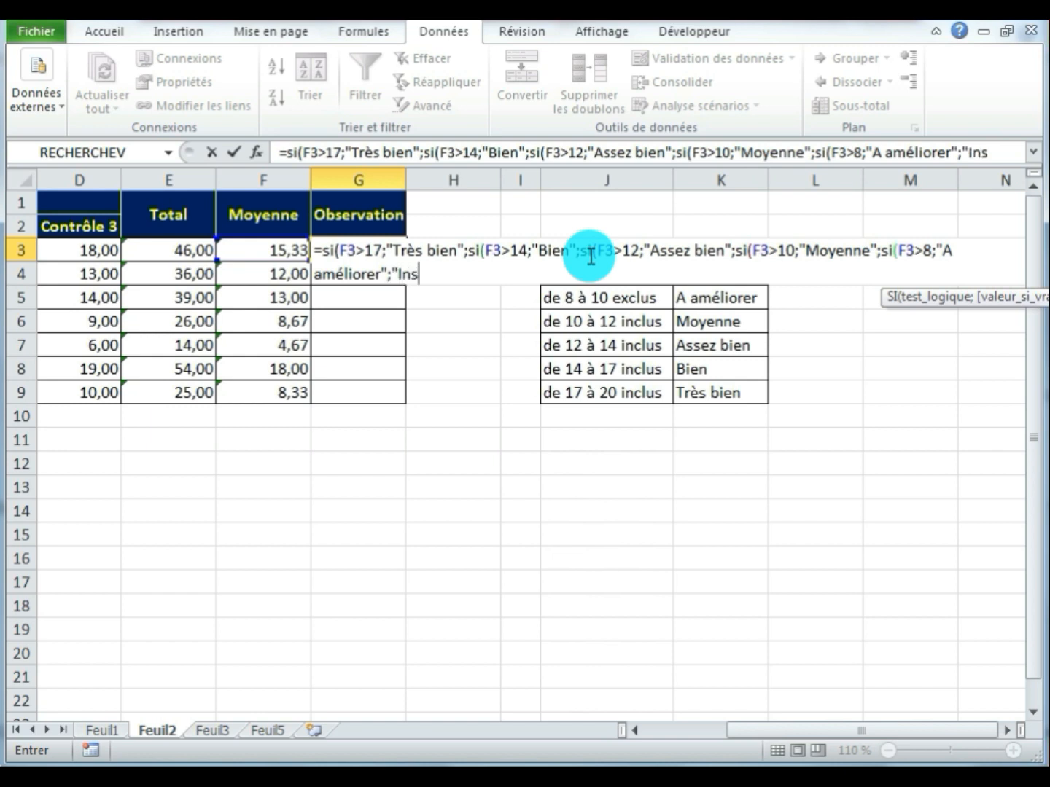
type("ffisant")
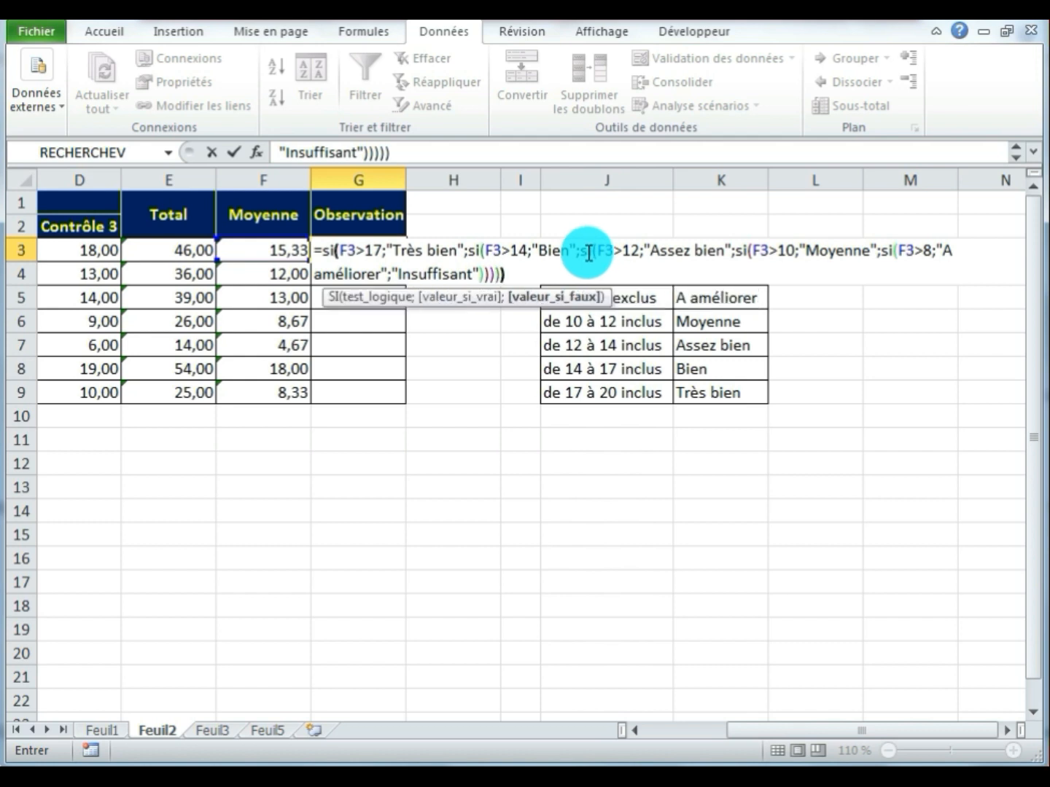
key("Return")
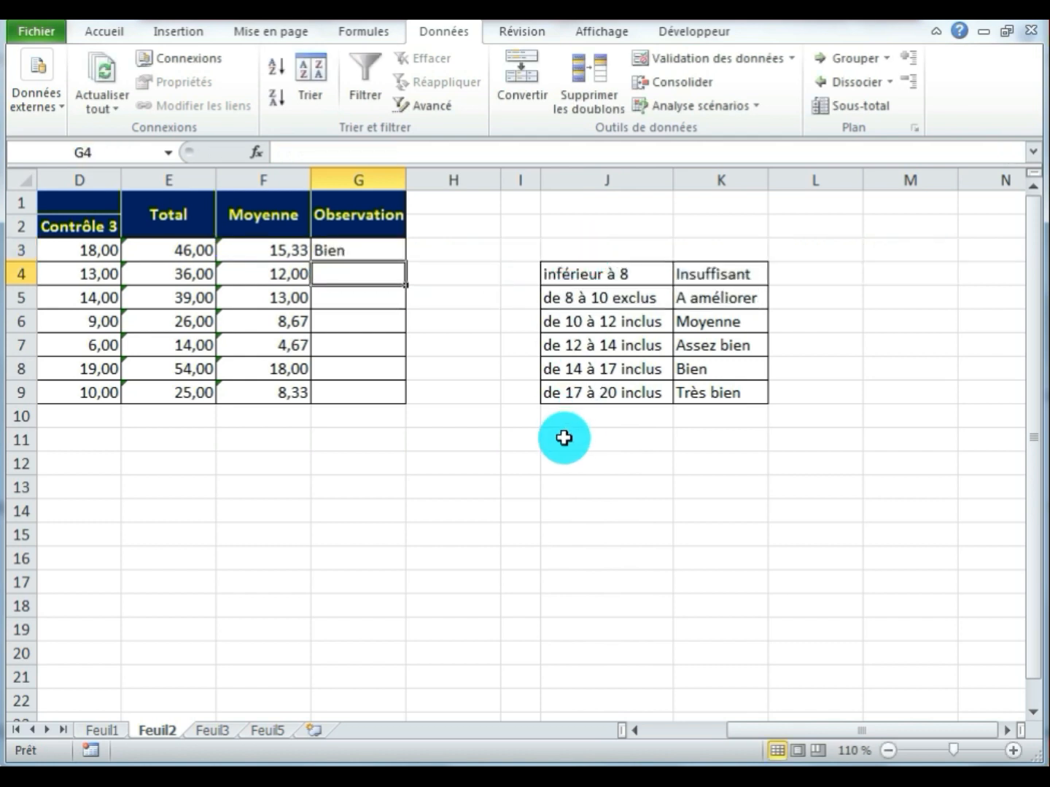
- Copy the Observation formula from G3 down to G9
left_click(359, 251)
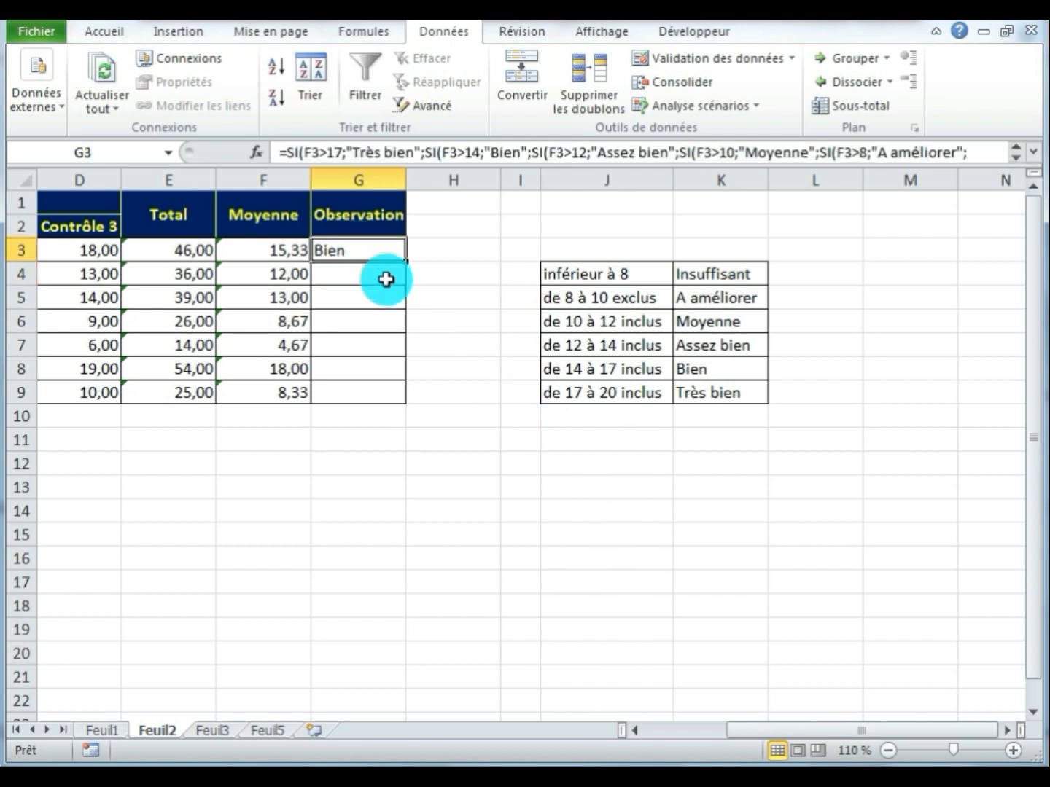
left_click_drag(407, 262, 407, 402)
left_click(492, 481)
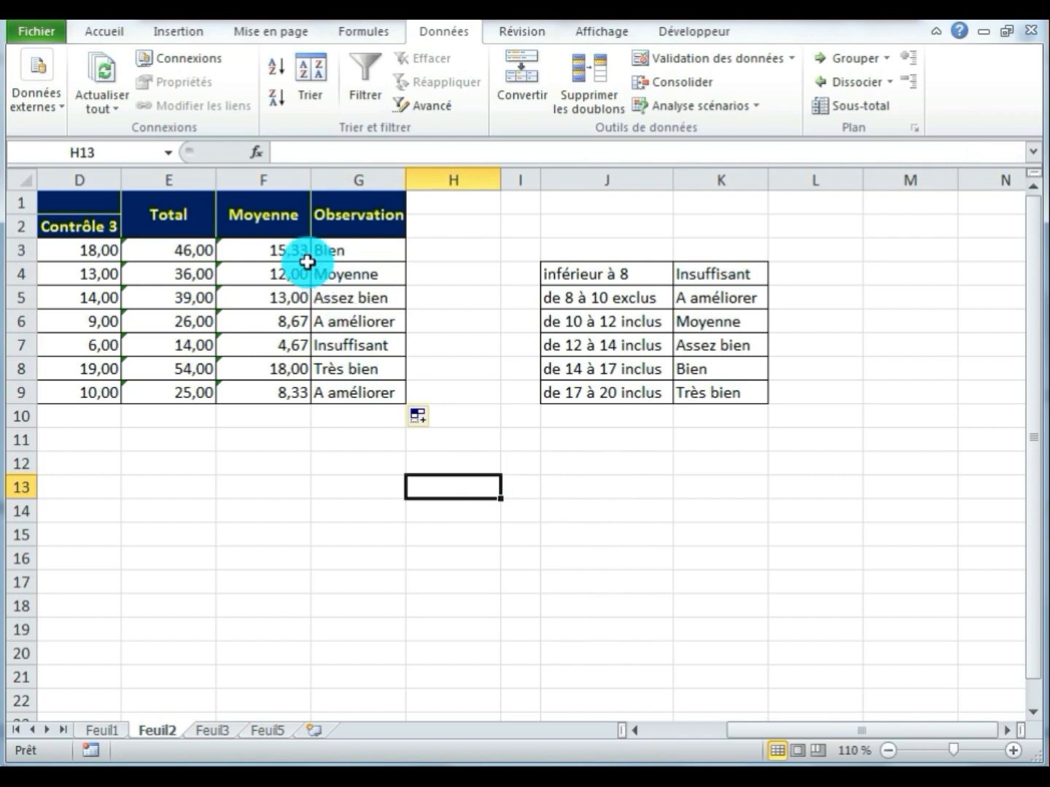
- Compare the averages and observations in rows 3 to 5 with the matching ranges in the grading scale in columns J and K
left_click(259, 250)
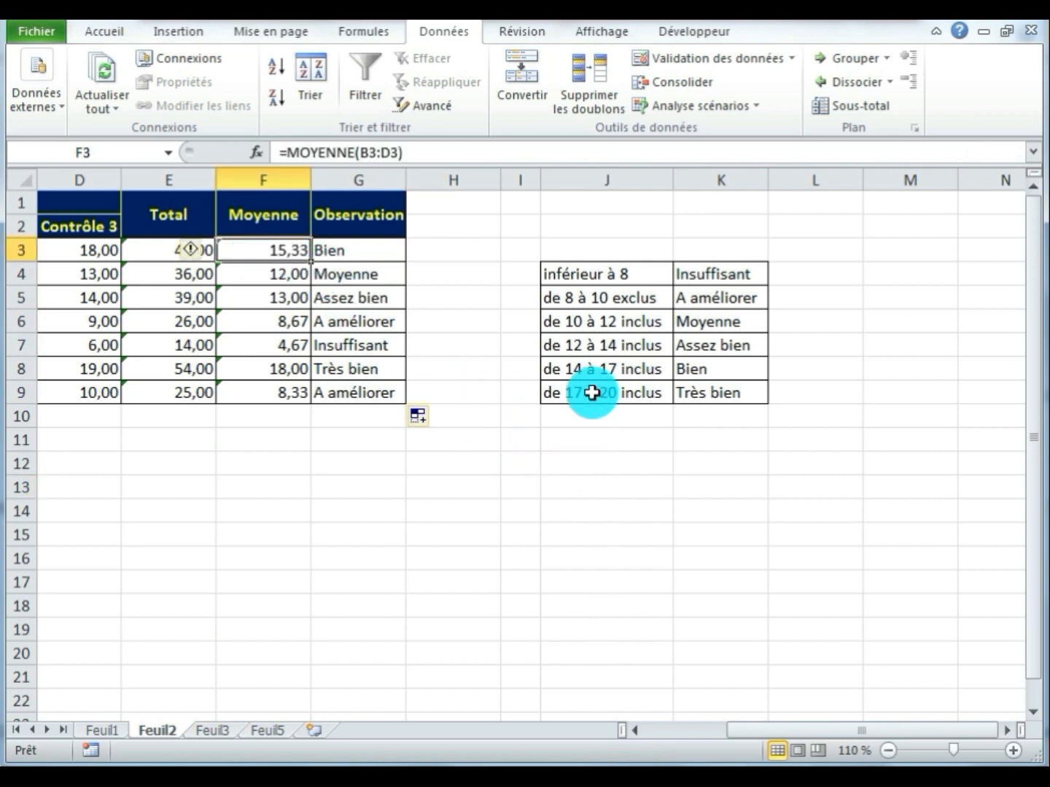
left_click(576, 370)
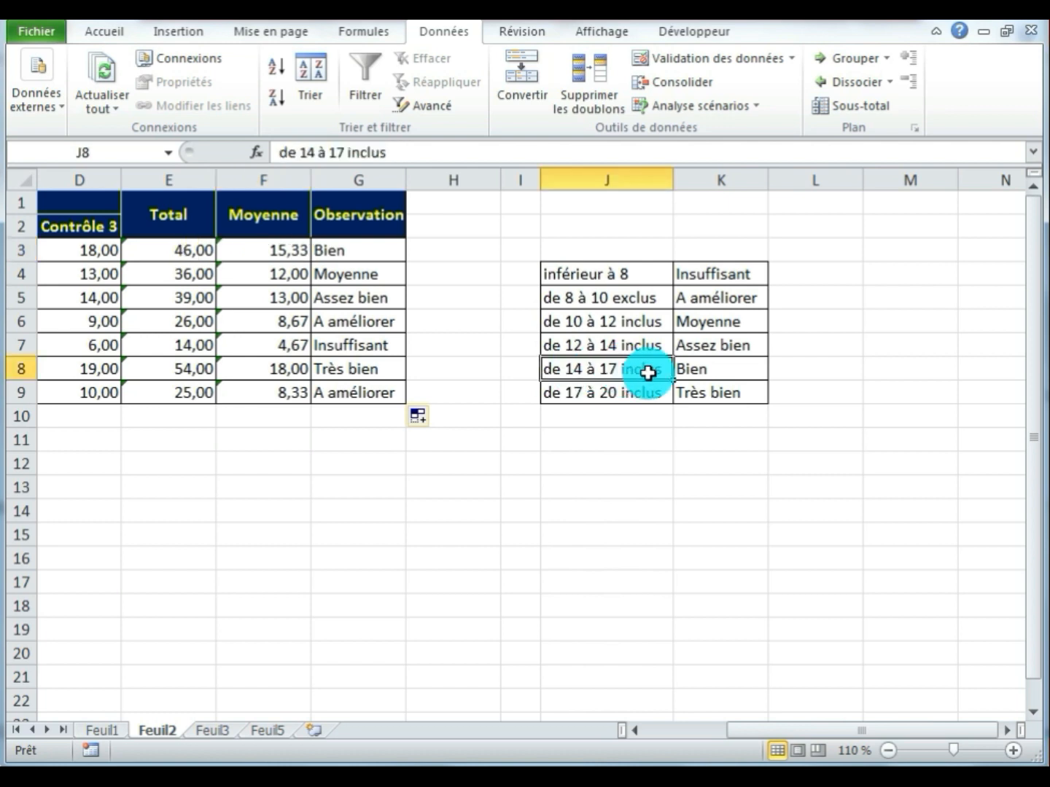
left_click(715, 370)
left_click(341, 250)
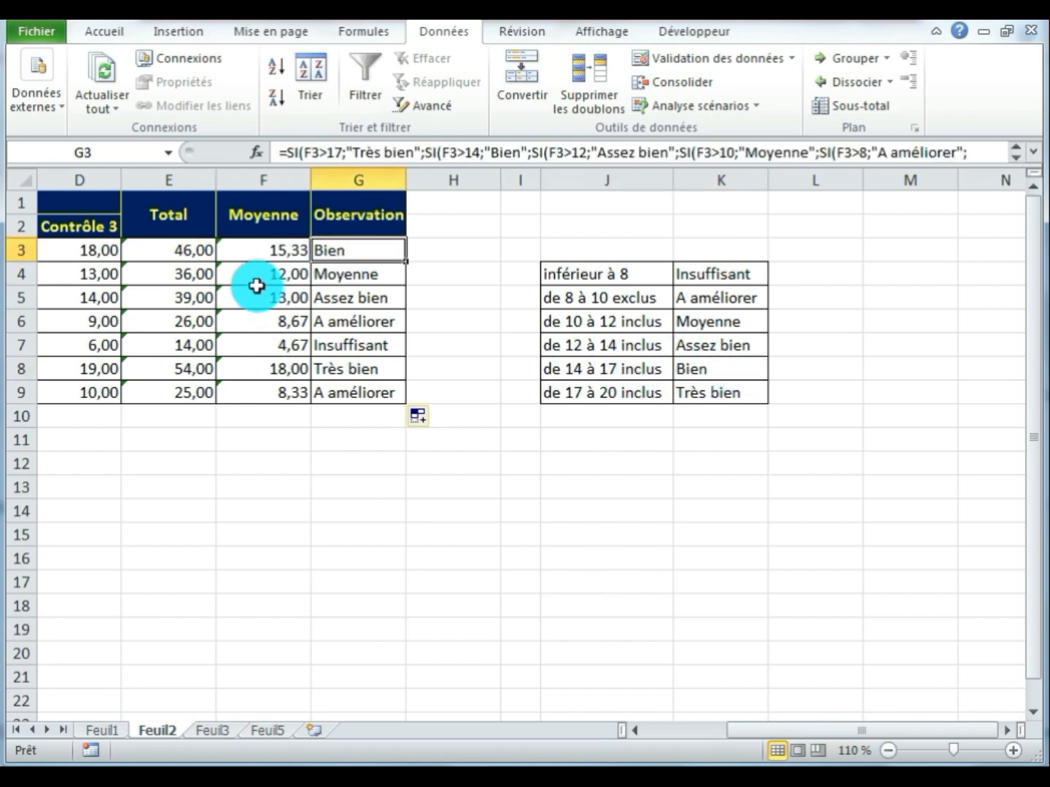
left_click(256, 275)
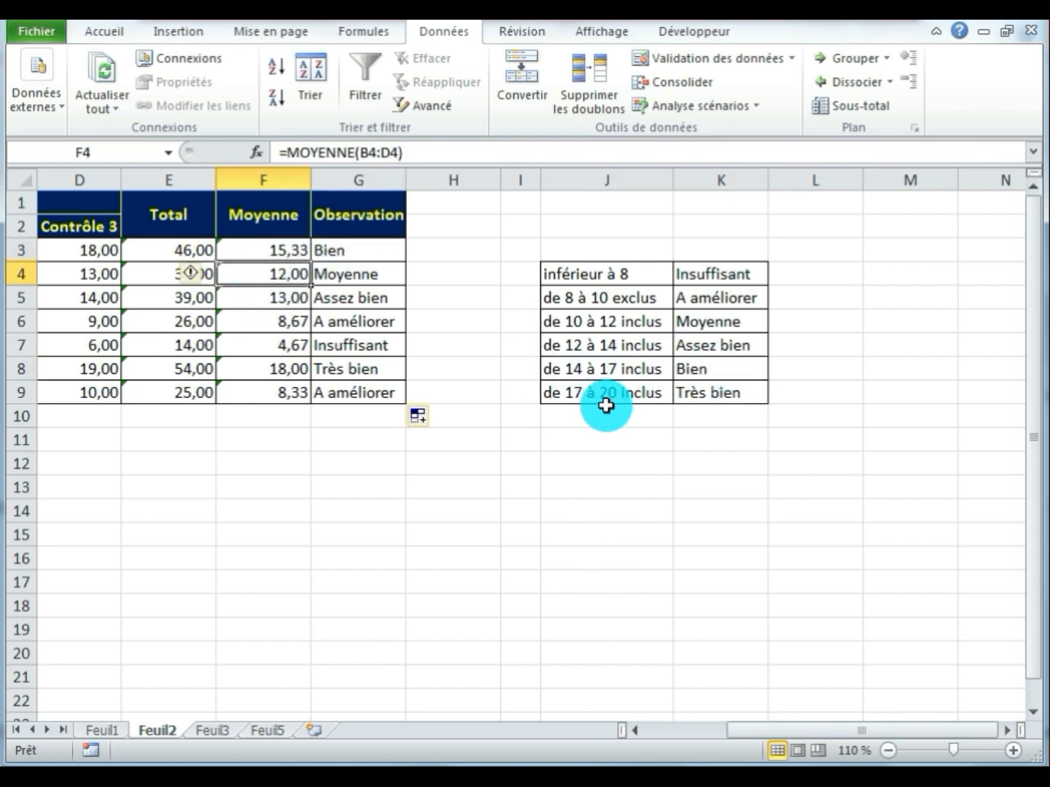
left_click(565, 321)
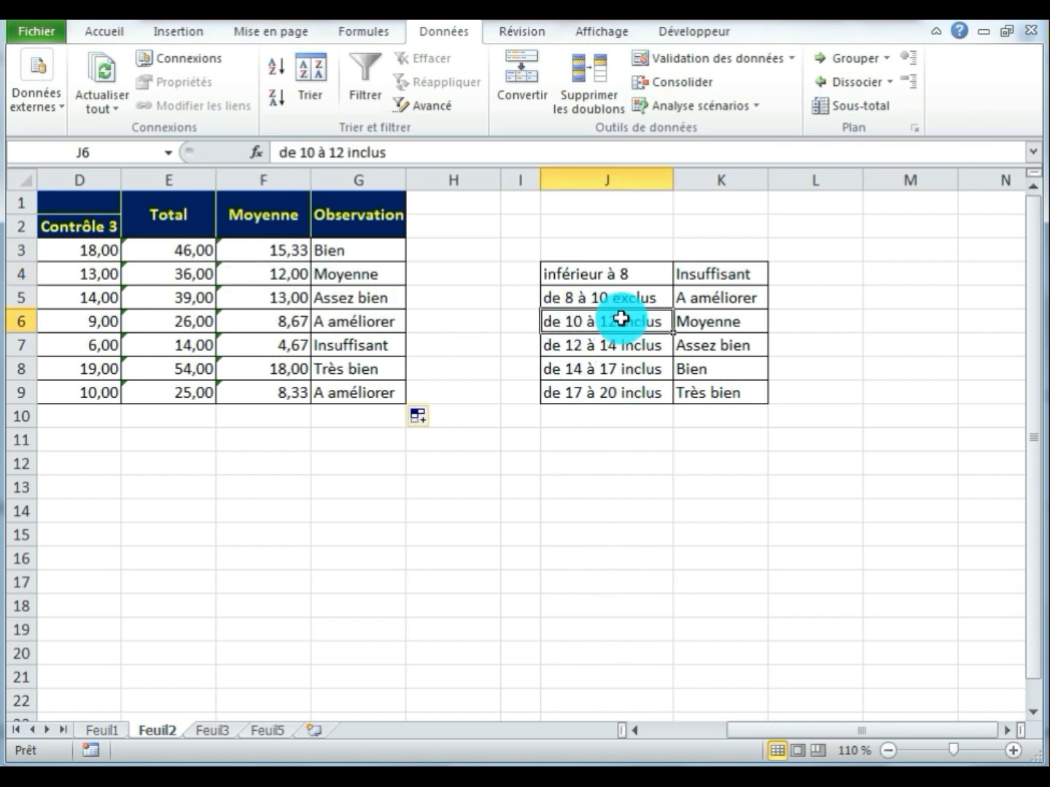
left_click(695, 320)
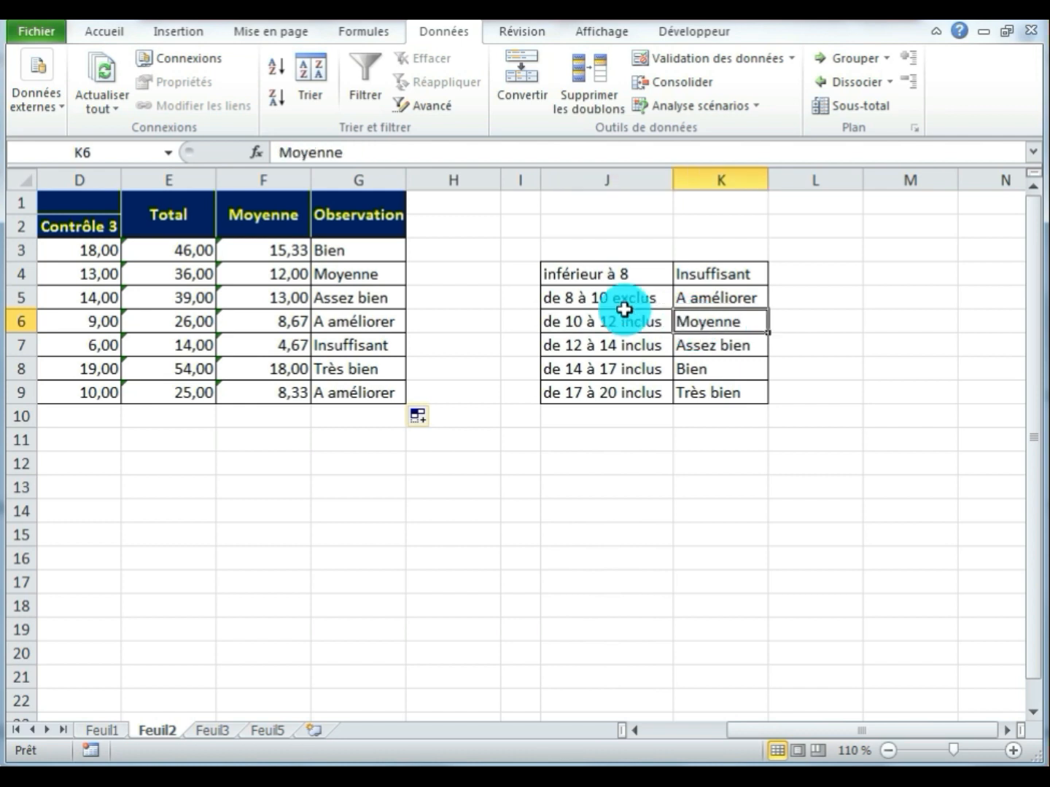
left_click(351, 276)
left_click(278, 297)
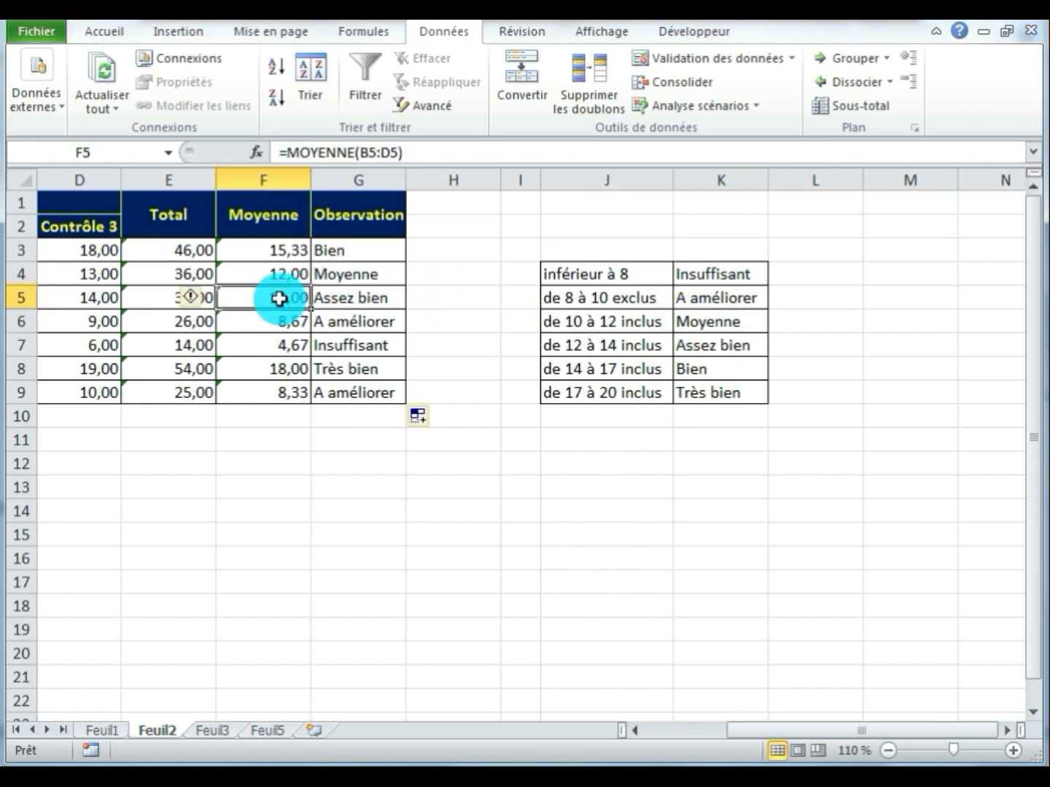
left_click(566, 347)
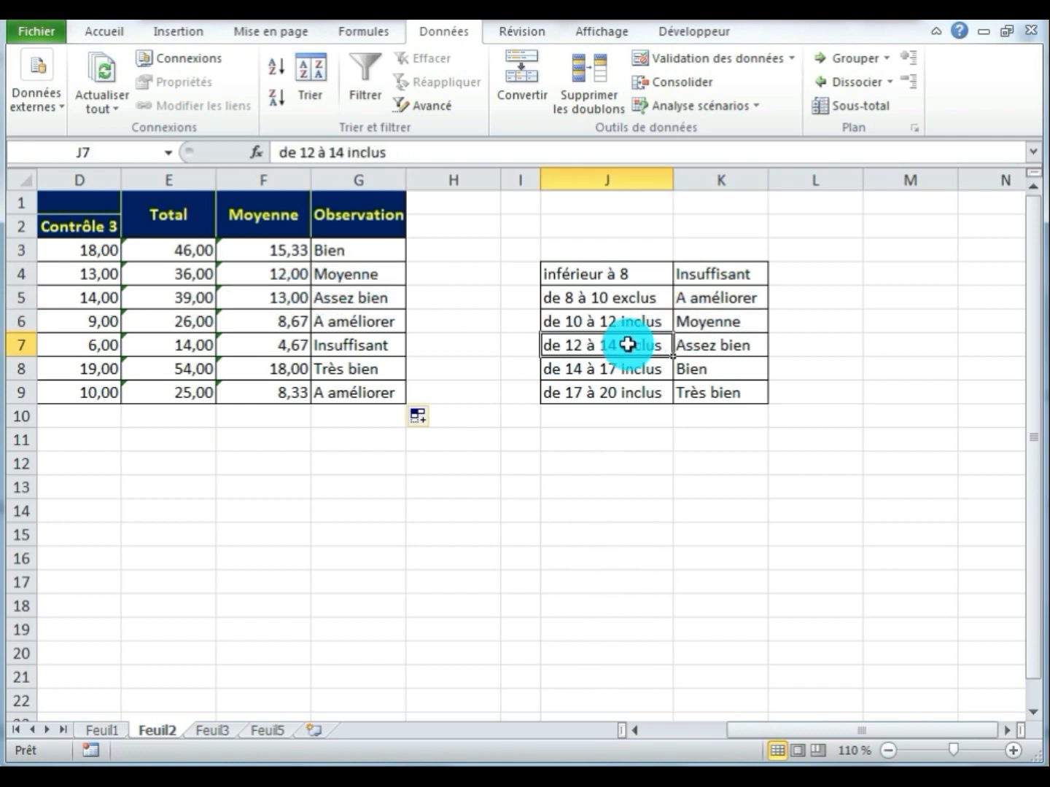
left_click(689, 345)
left_click(370, 298)
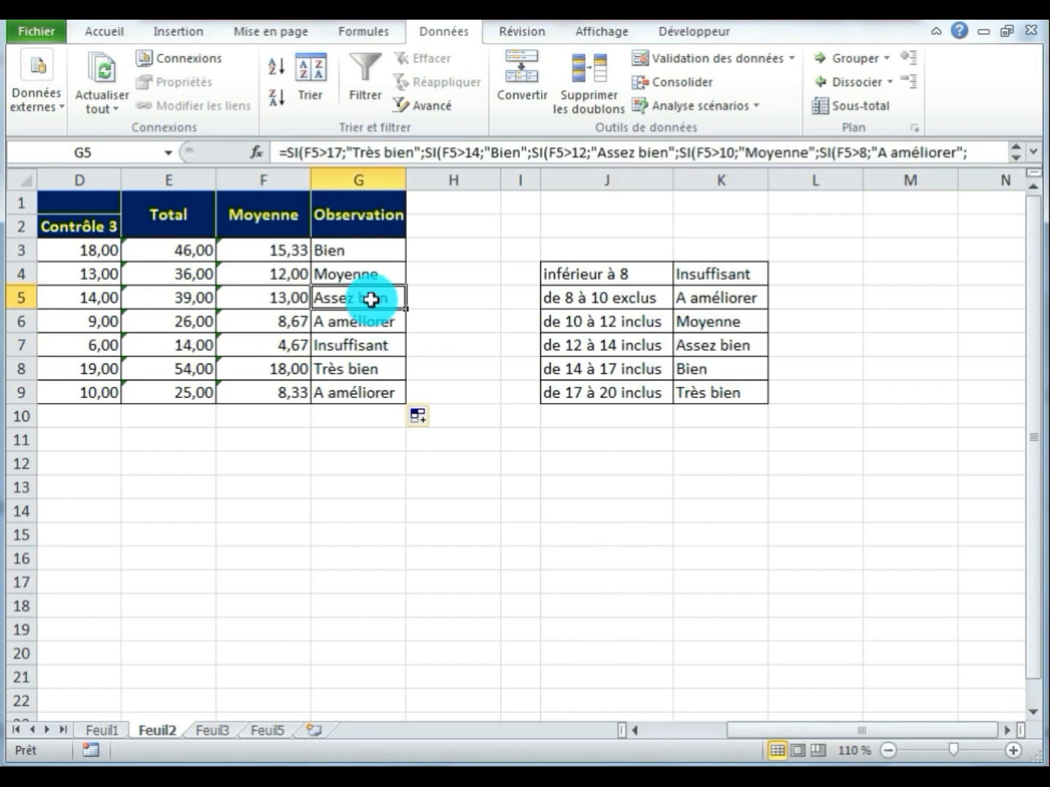
- Compare the averages and observations in rows 6 and 7 with the matching ranges in the grading scale in columns J and K
left_click(264, 324)
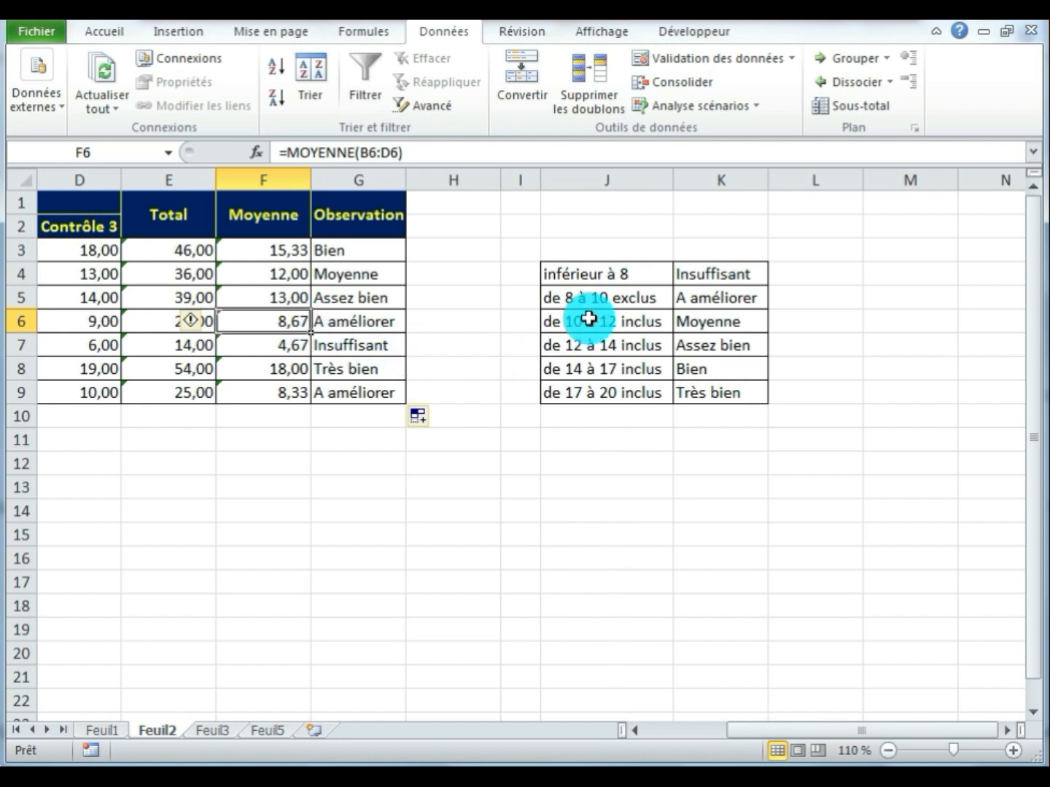
left_click(648, 296)
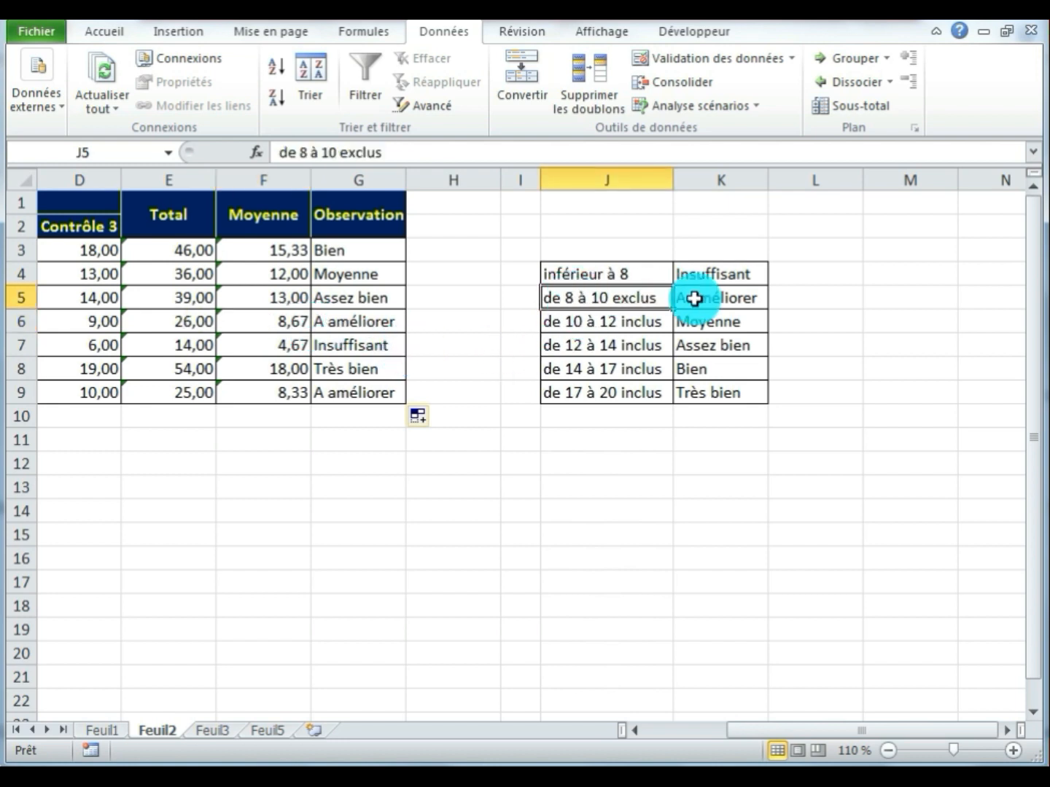
left_click(696, 297)
left_click(372, 323)
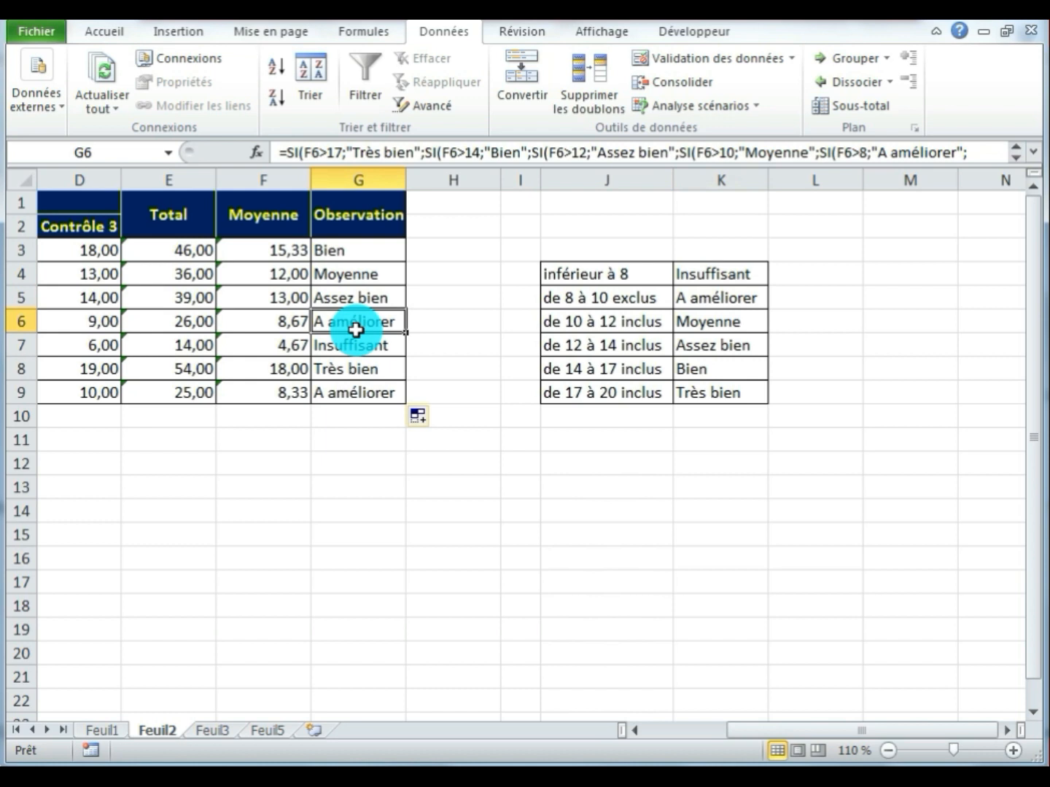
left_click(285, 346)
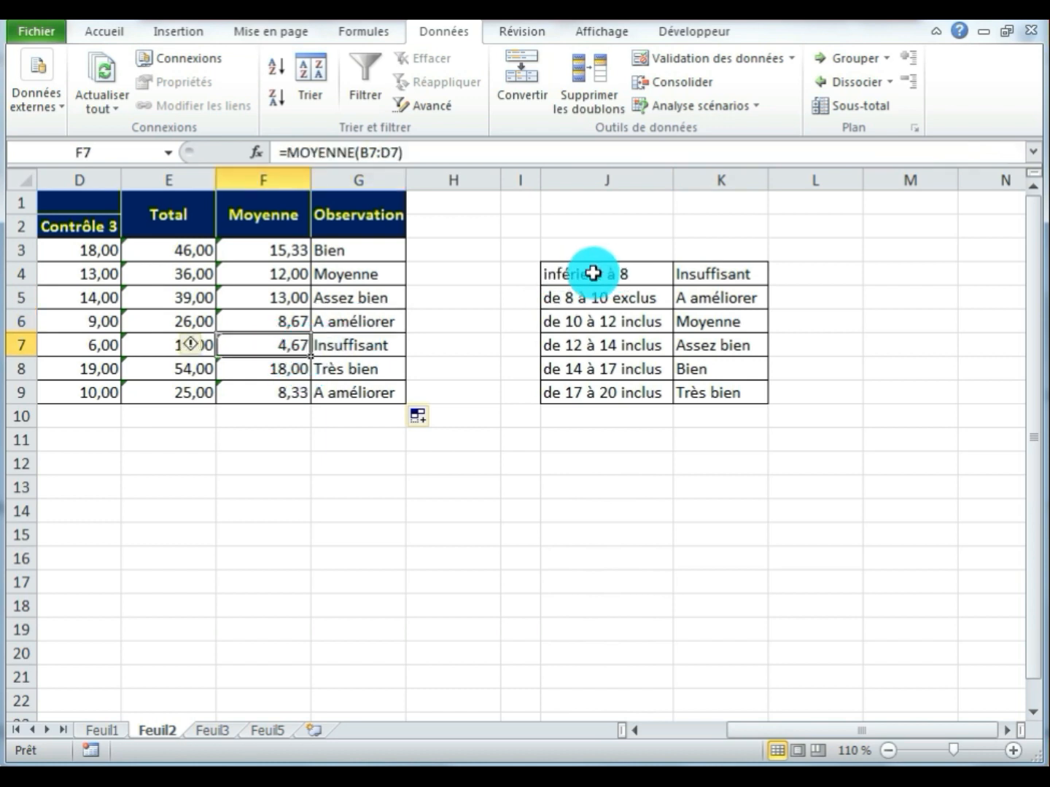
left_click(347, 345)
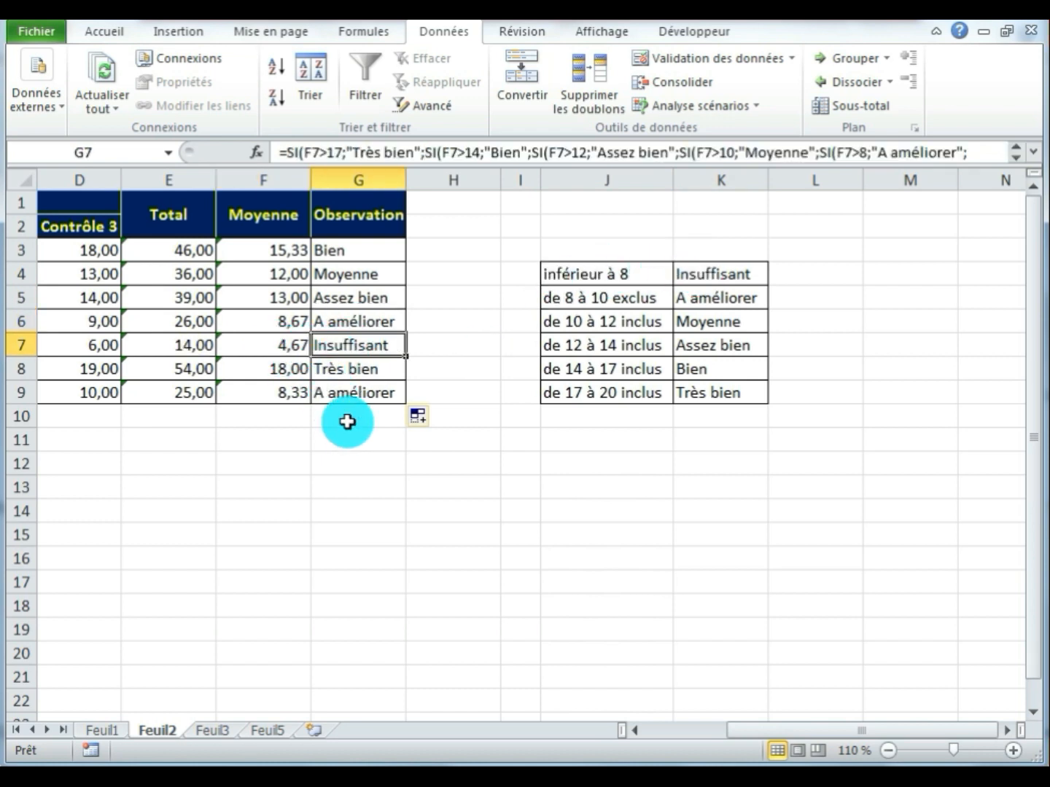
left_click(361, 486)
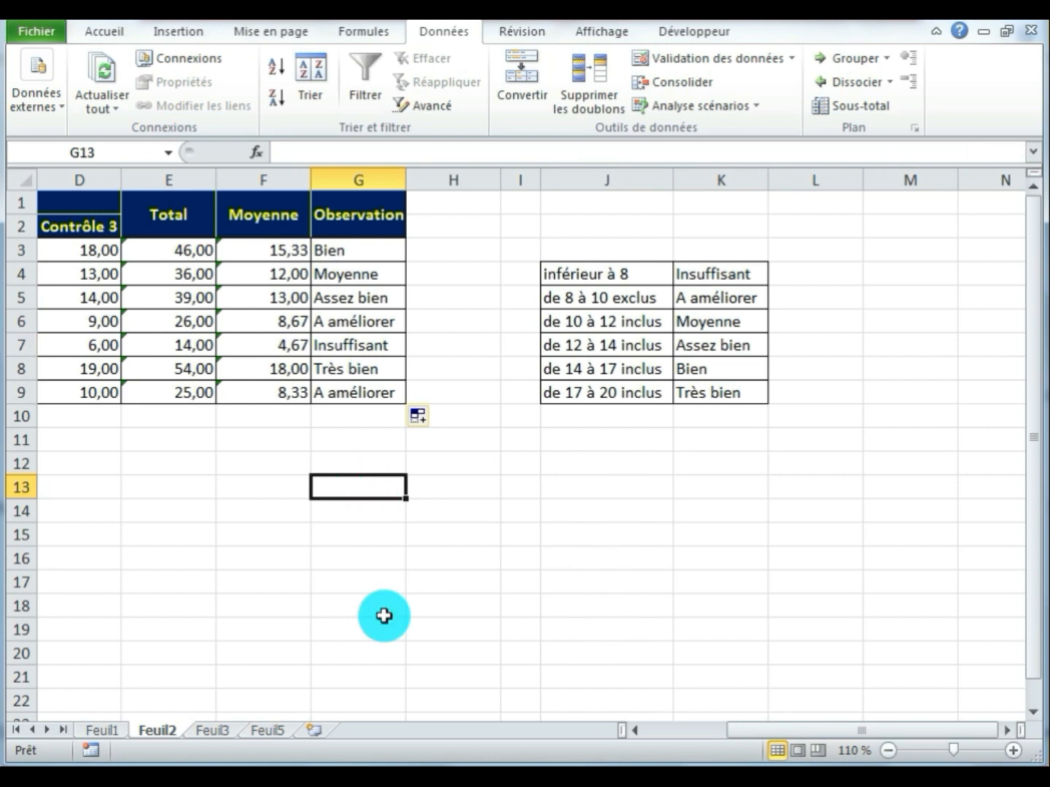
- Clear the Observation formulas from G3:G9
left_click(355, 250)
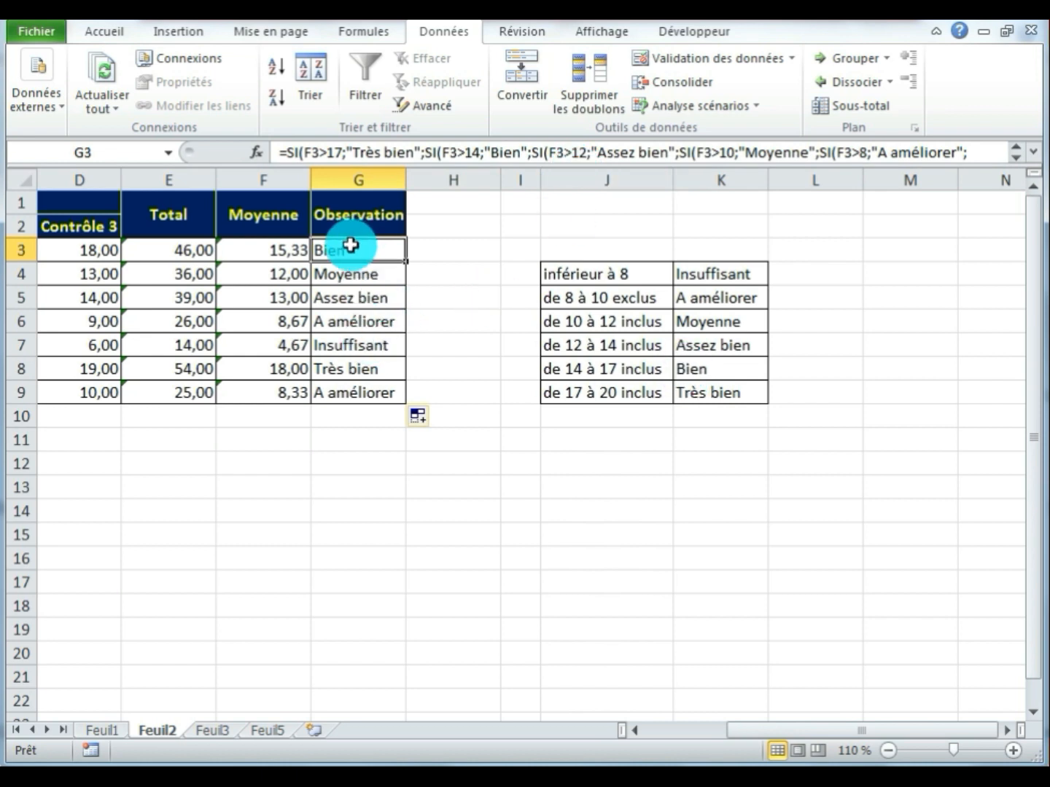
left_click_drag(351, 246, 351, 385)
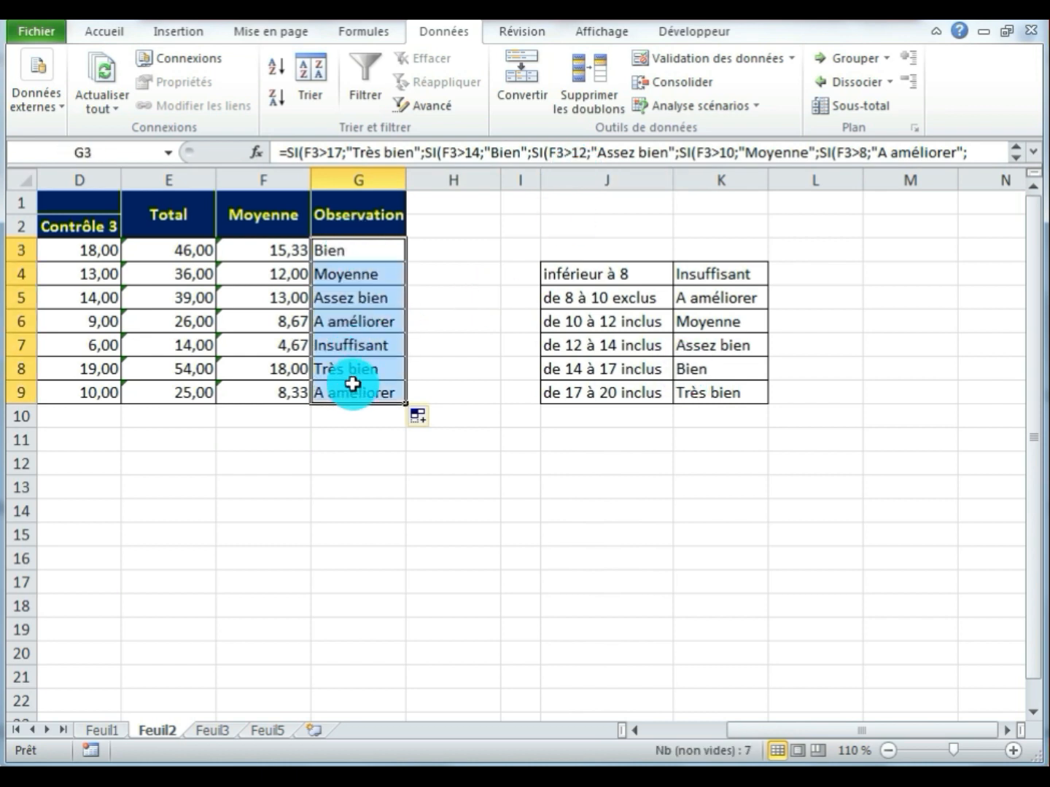
key("Delete")
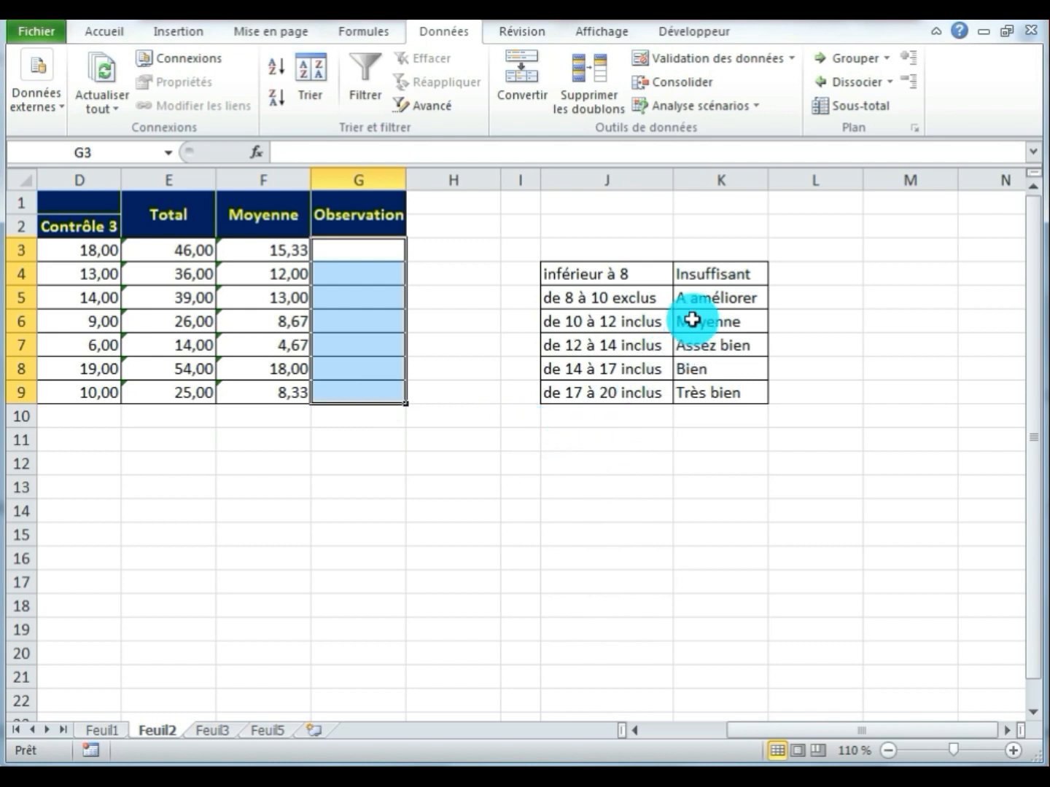
left_click(602, 446)
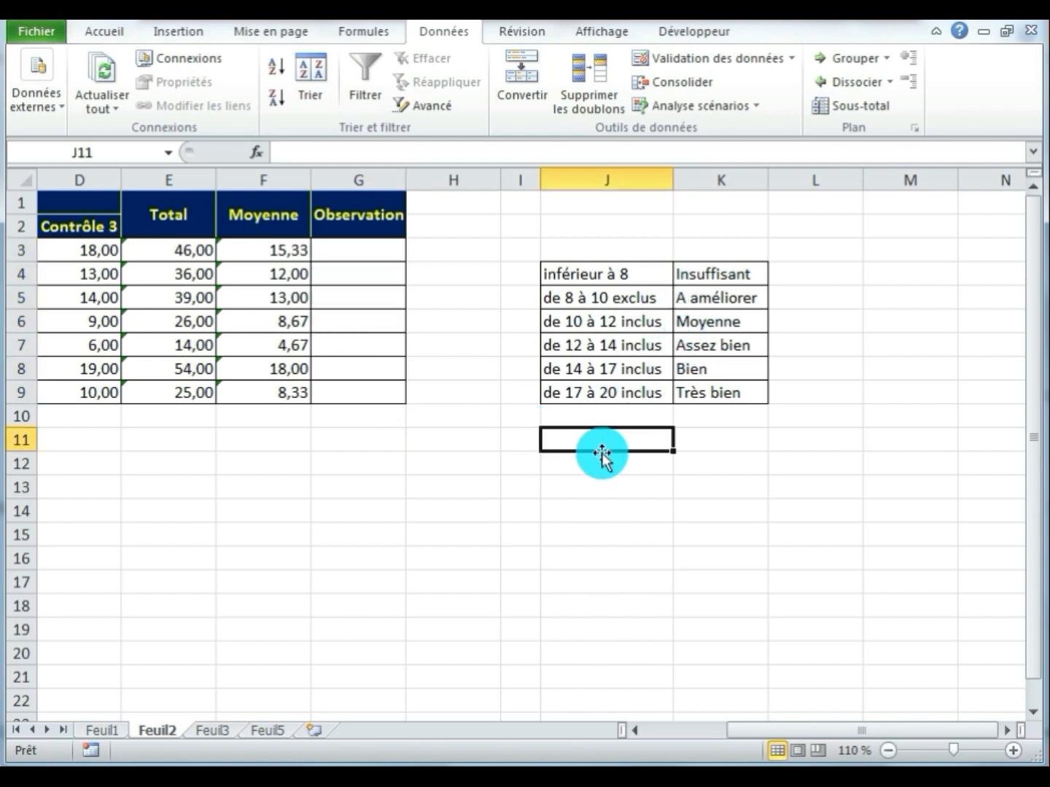
left_click(607, 456)
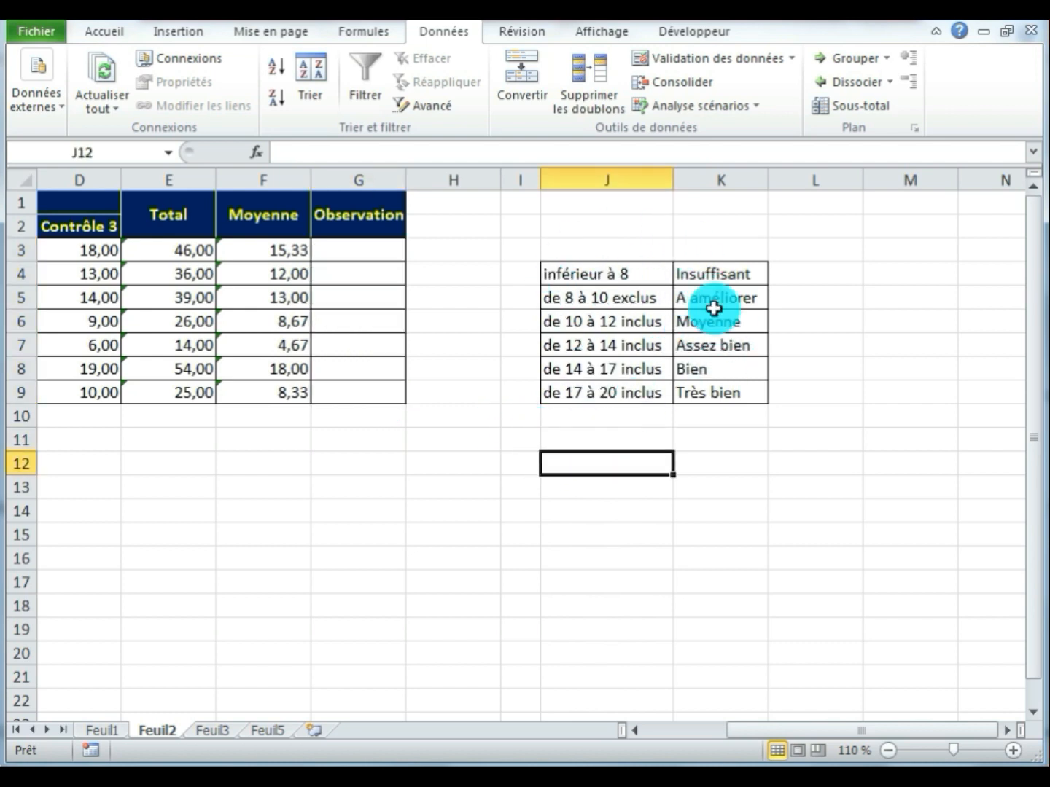
- Copy the observation labels in K4:K9 and paste them starting at K12
left_click_drag(727, 271, 729, 394)
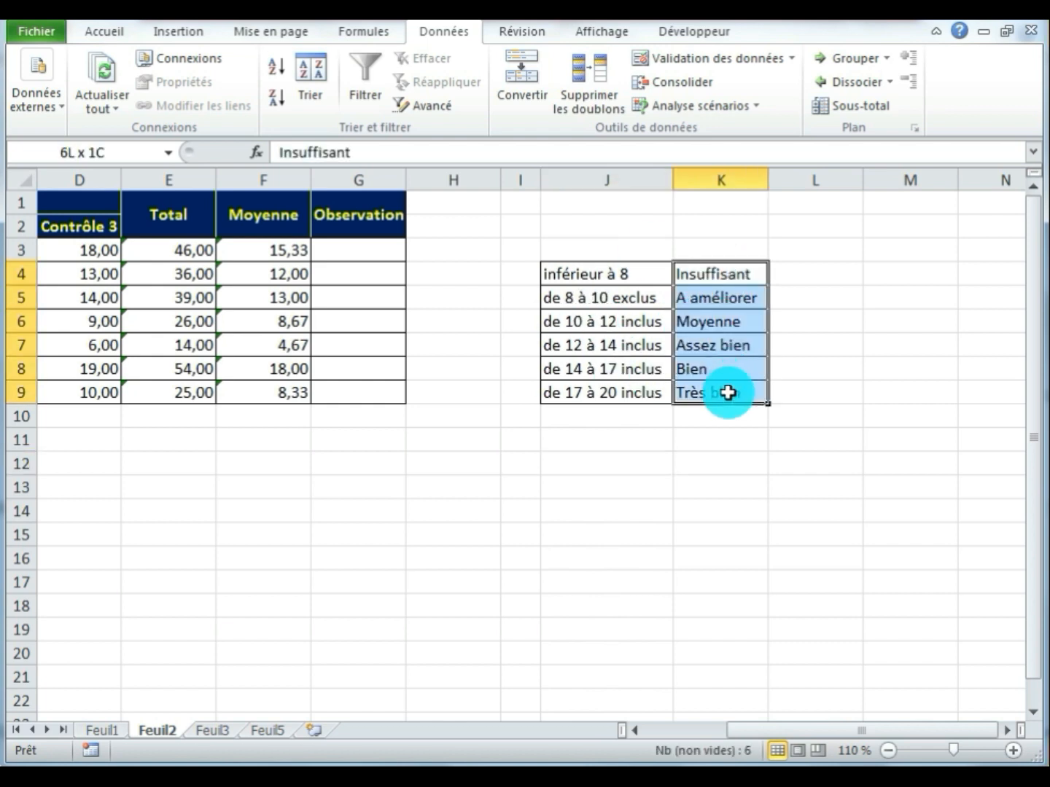
left_click(87, 35)
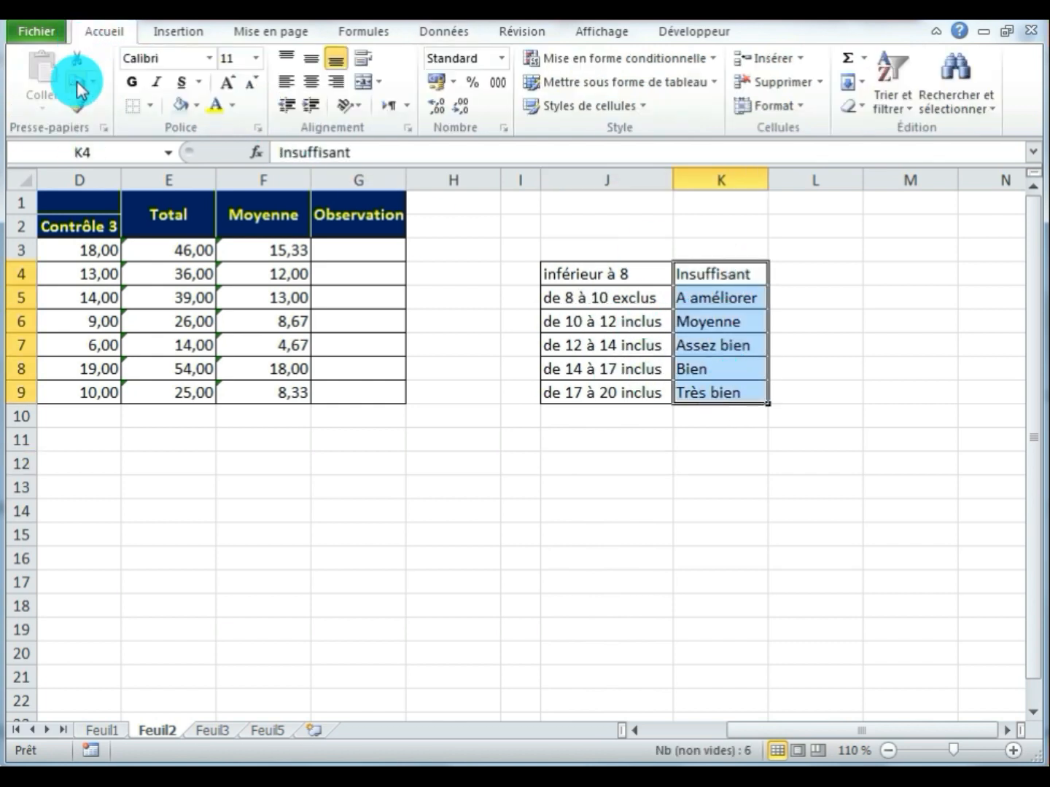
left_click(77, 81)
left_click(720, 459)
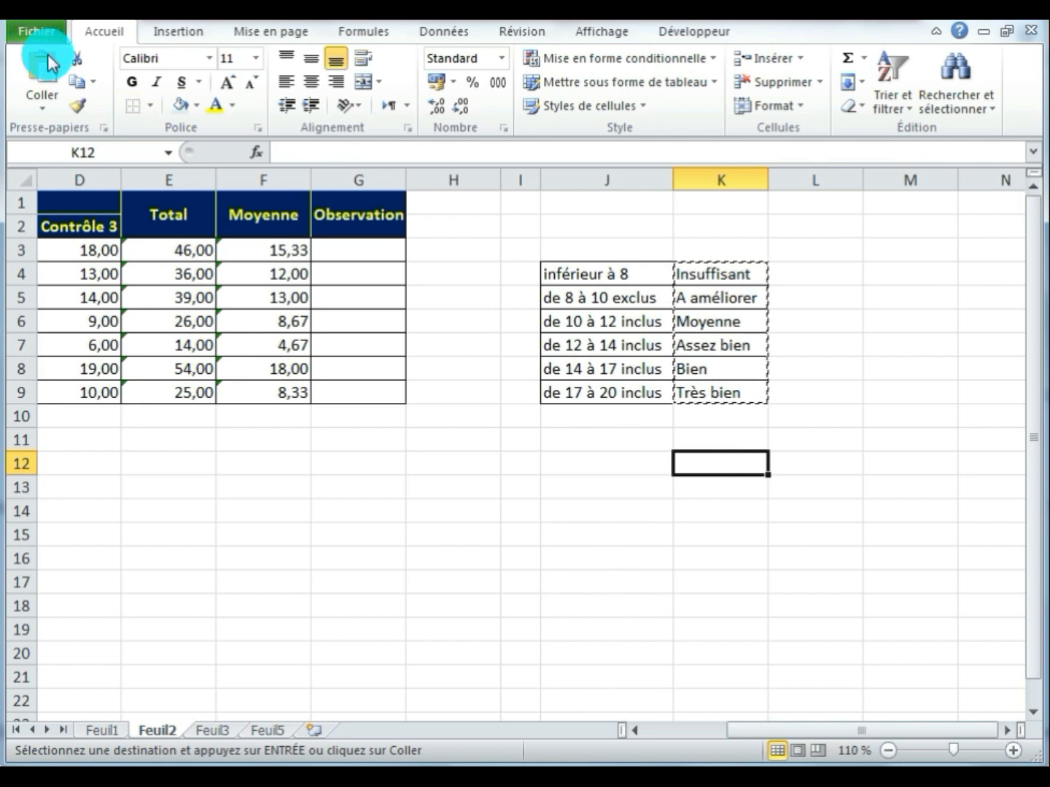
left_click(44, 69)
- Enter the lower bounds 0 in J12 for Insuffisant and 8,01 in J13 for A améliorer
left_click(614, 461)
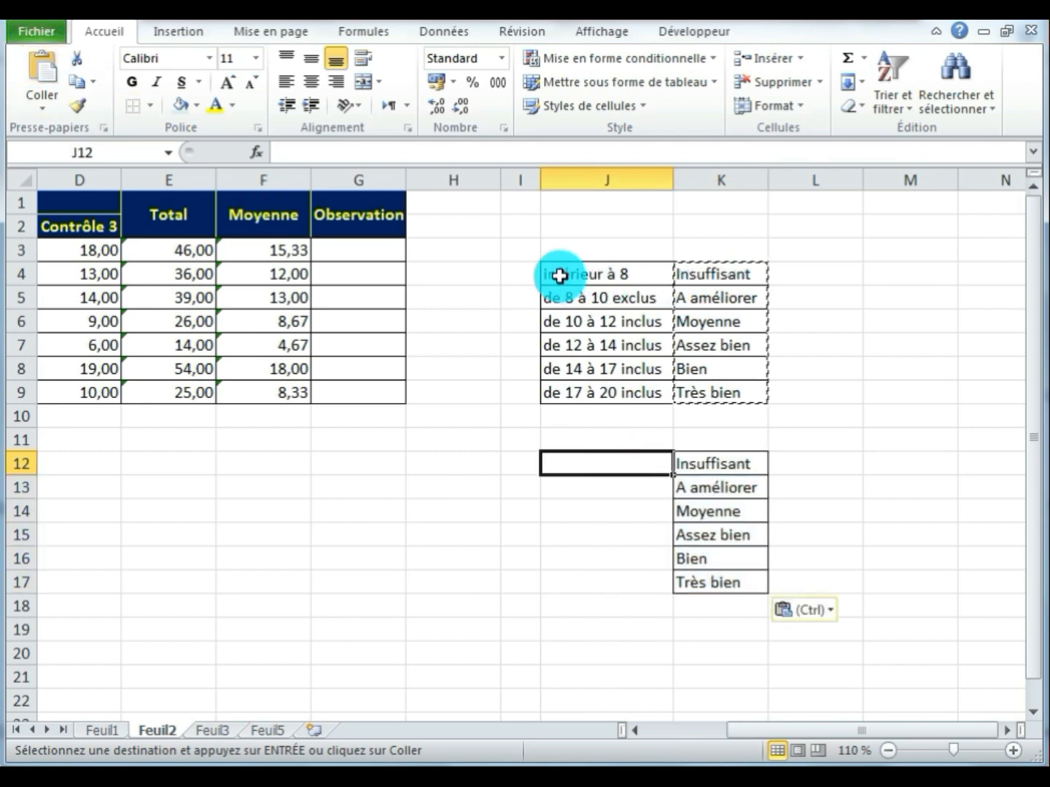
type("0")
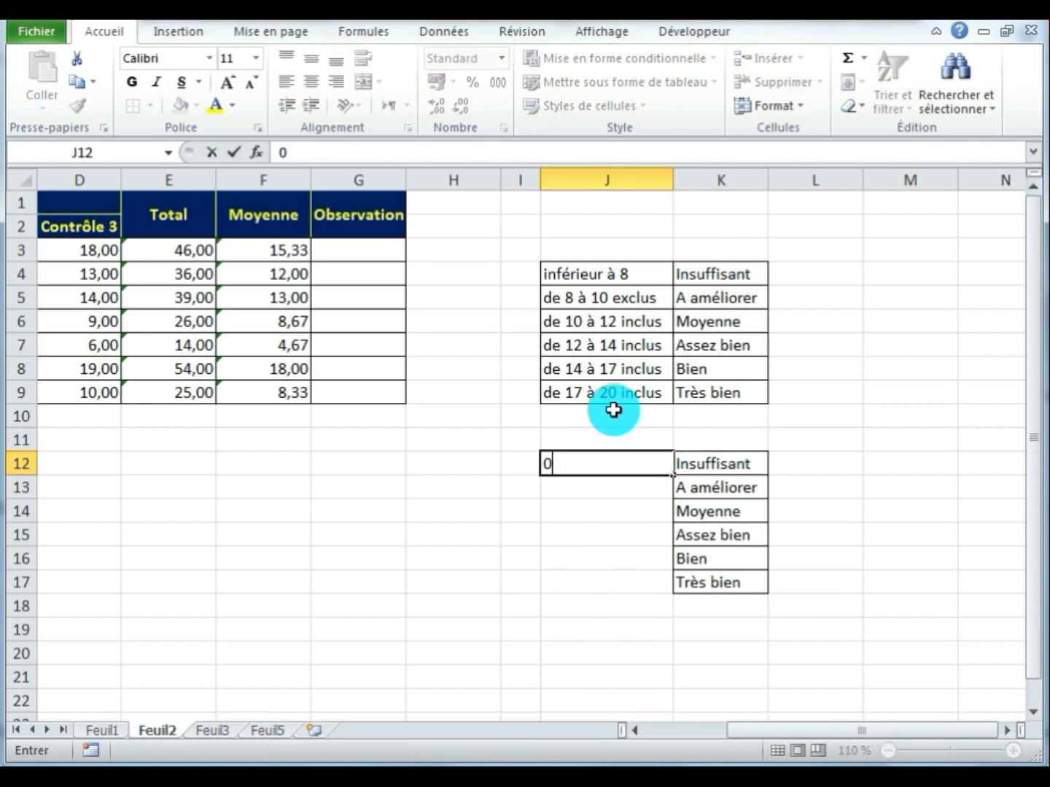
key("Return")
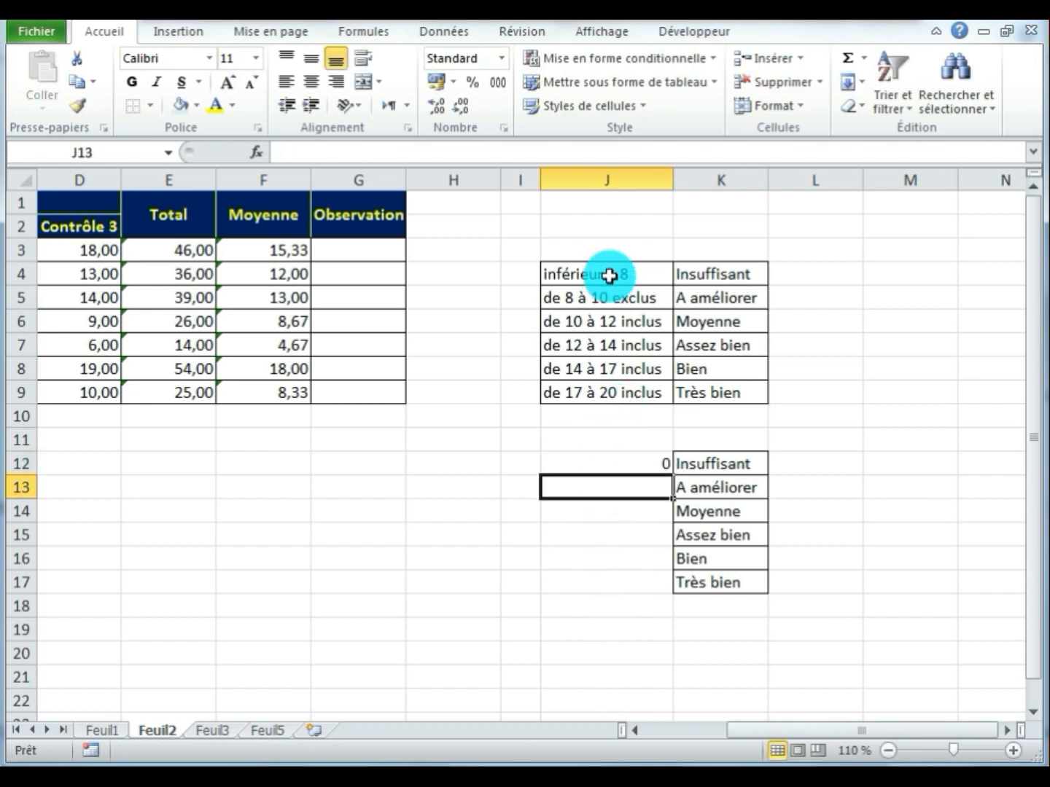
type("8,0")
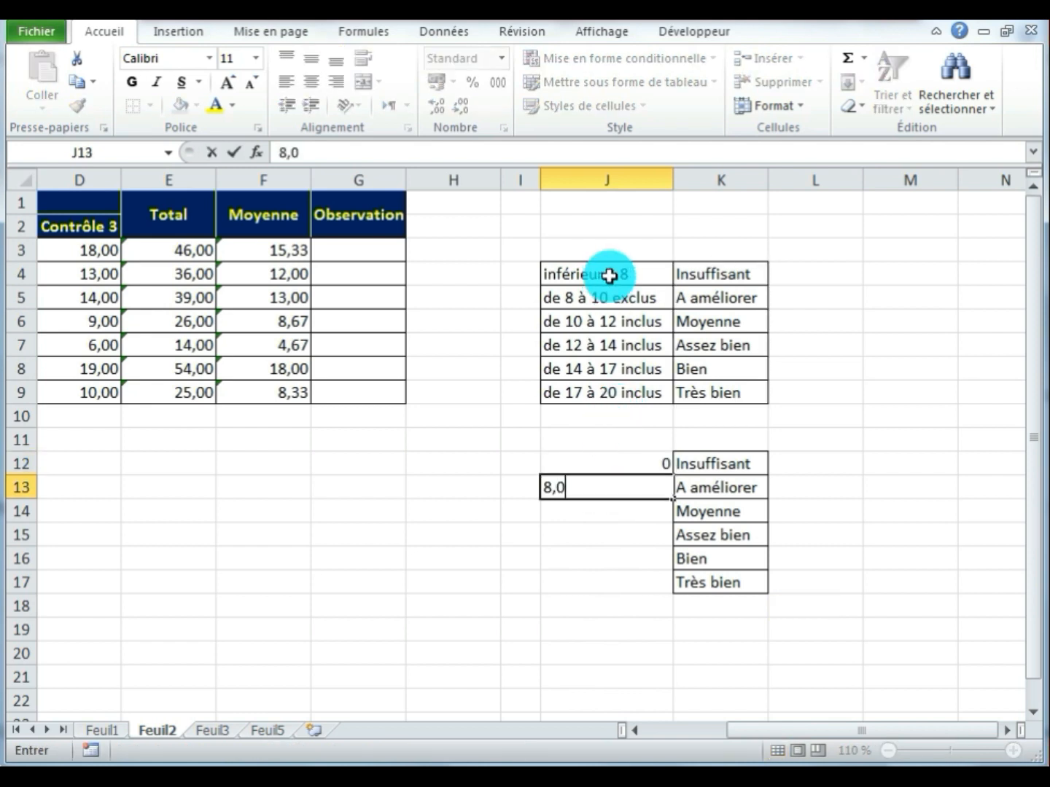
type("1")
left_click(611, 530)
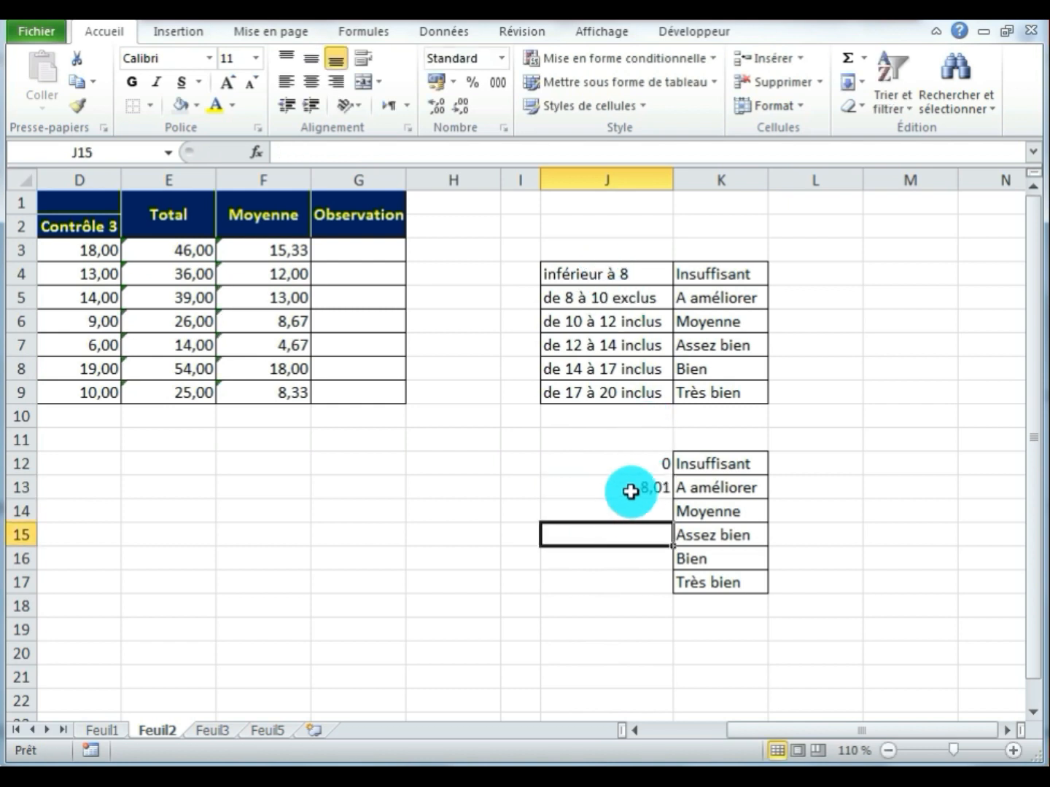
left_click(631, 492)
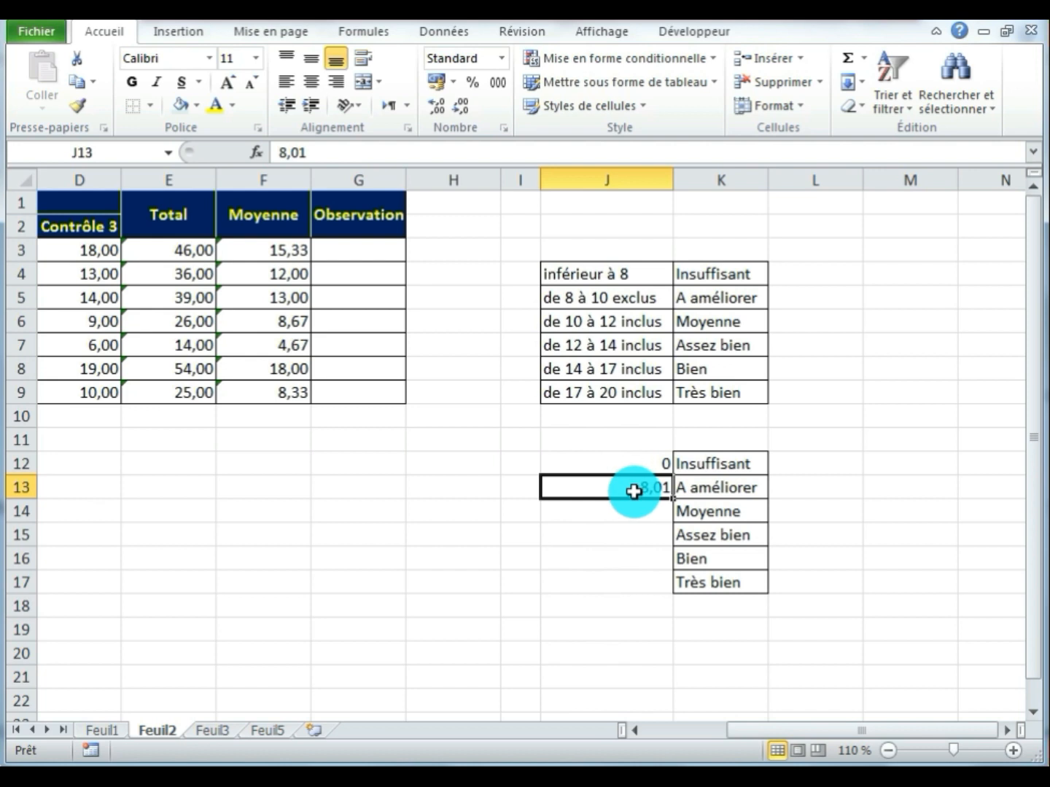
left_click(693, 463)
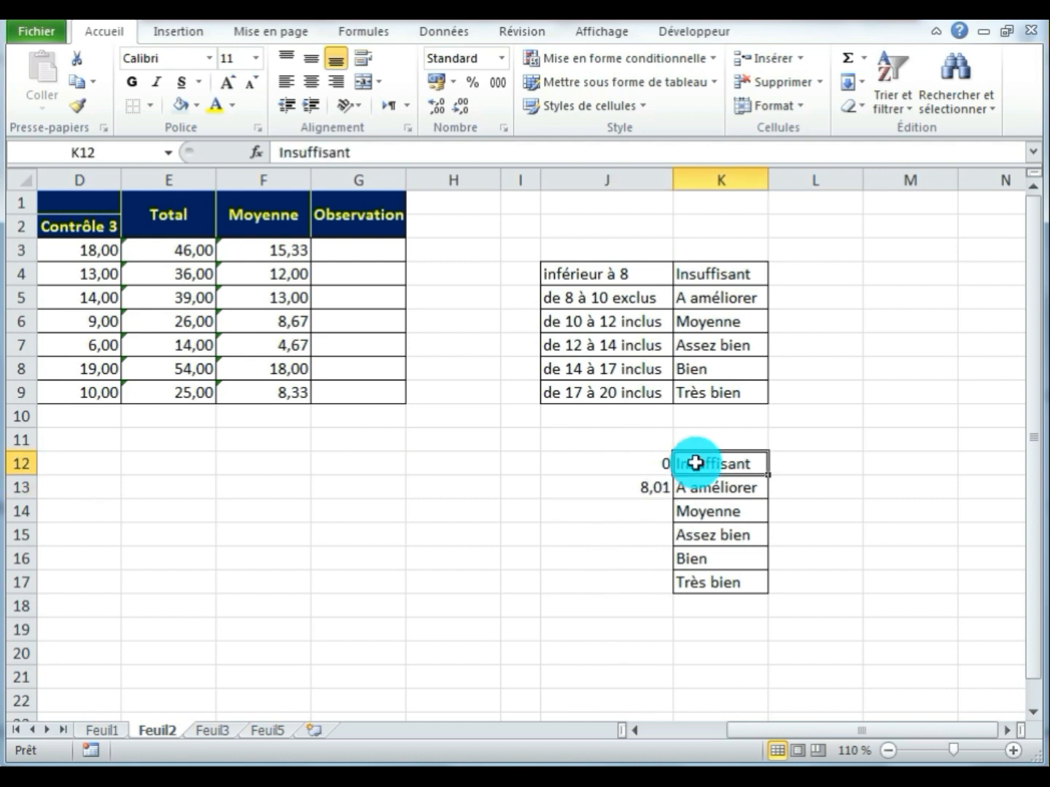
left_click(626, 486)
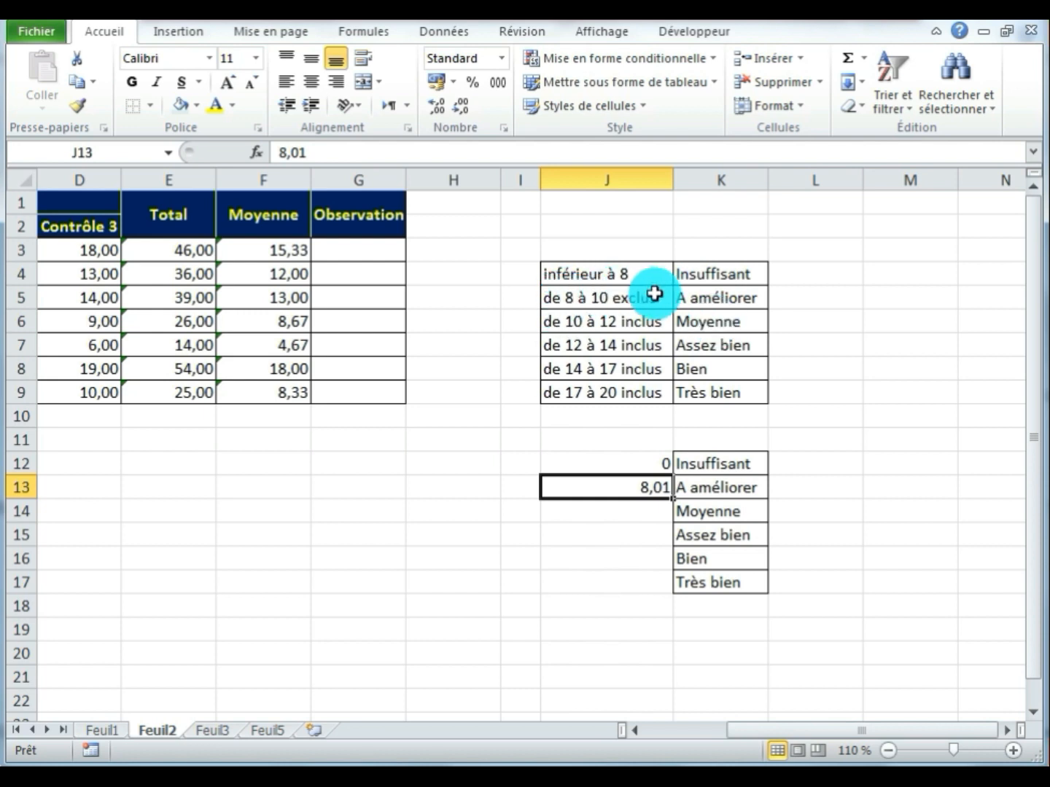
- Enter 10 in J14 as the lower bound for Moyenne and check it against the A améliorer row above
left_click(637, 509)
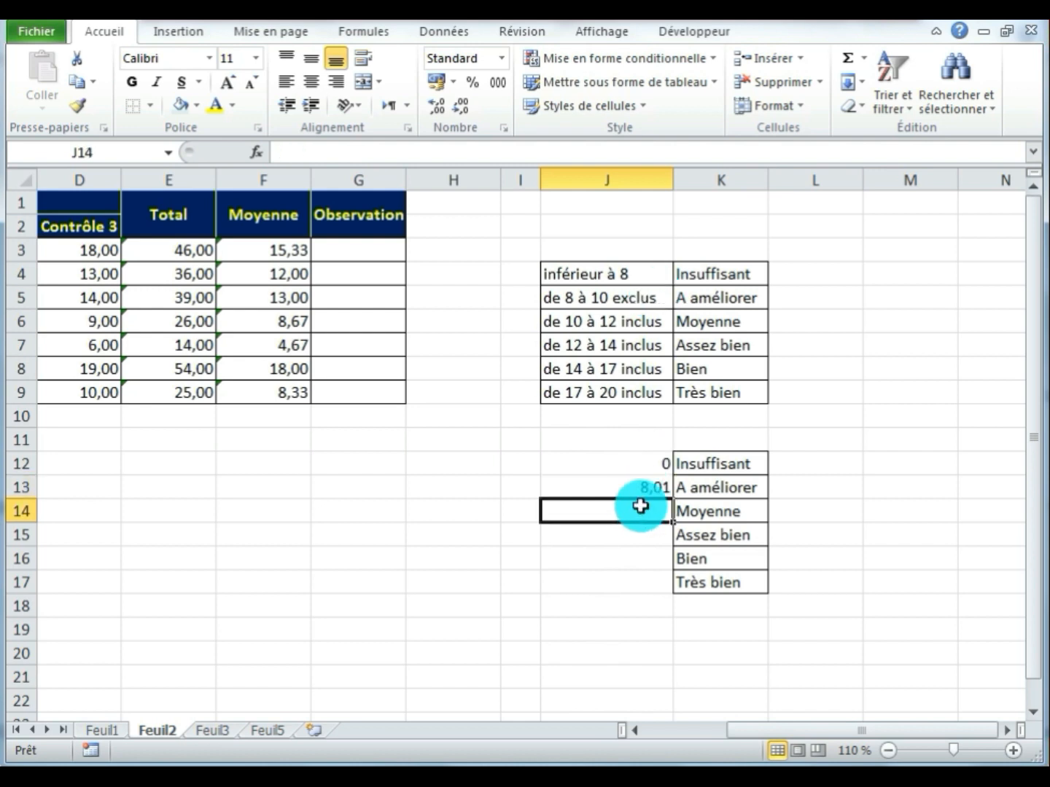
type("1")
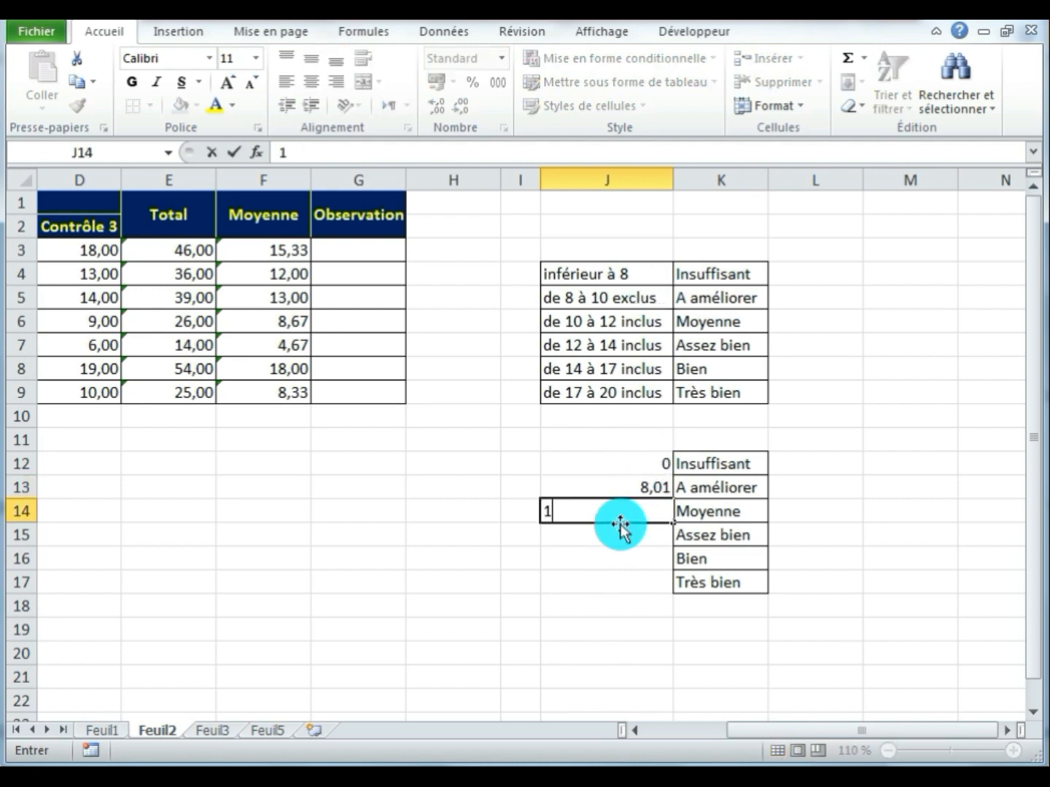
type("0")
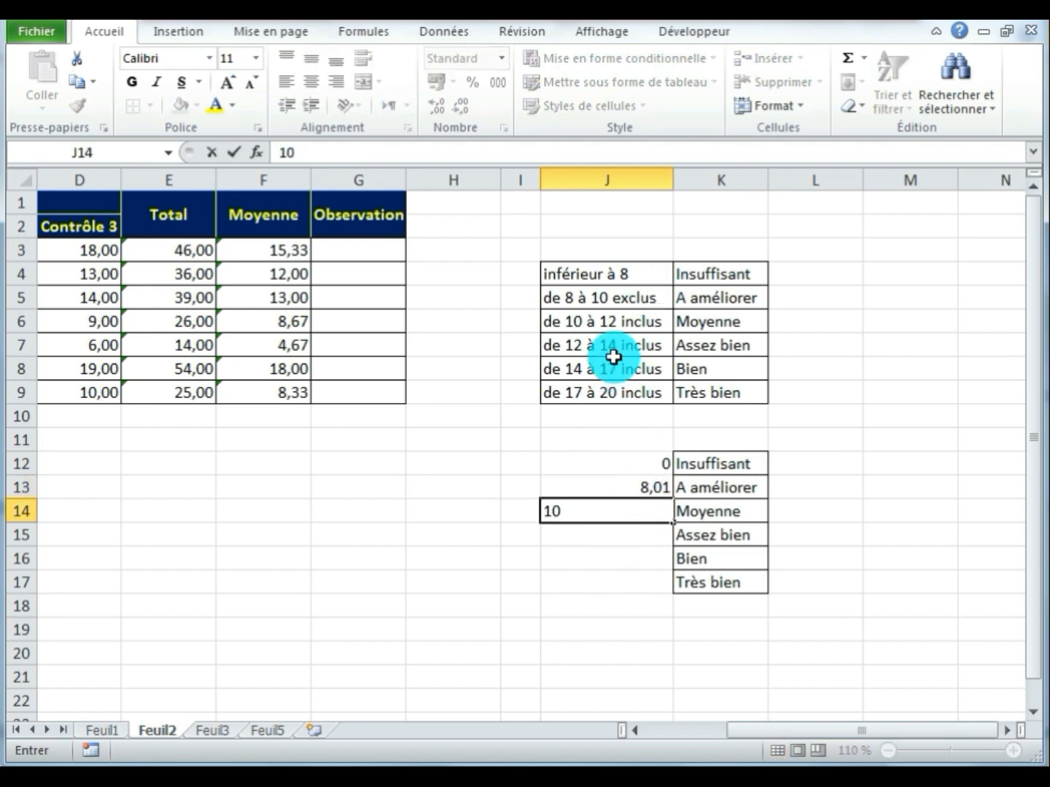
left_click(610, 532)
left_click(626, 487)
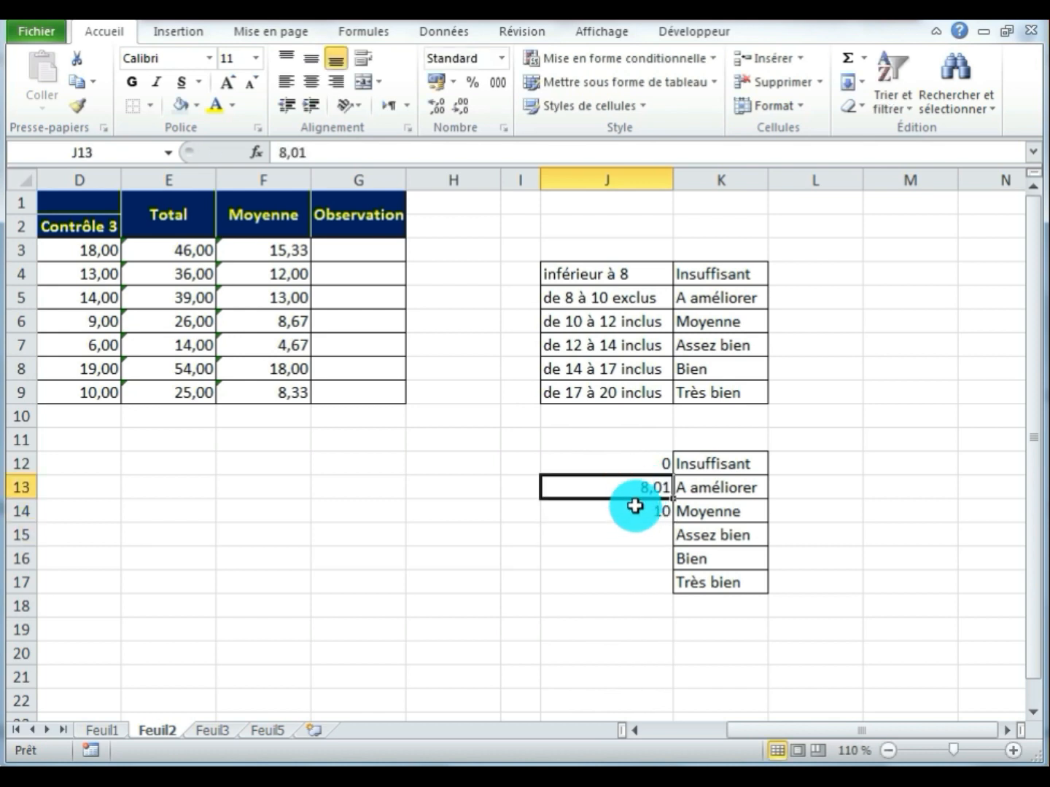
left_click(637, 512)
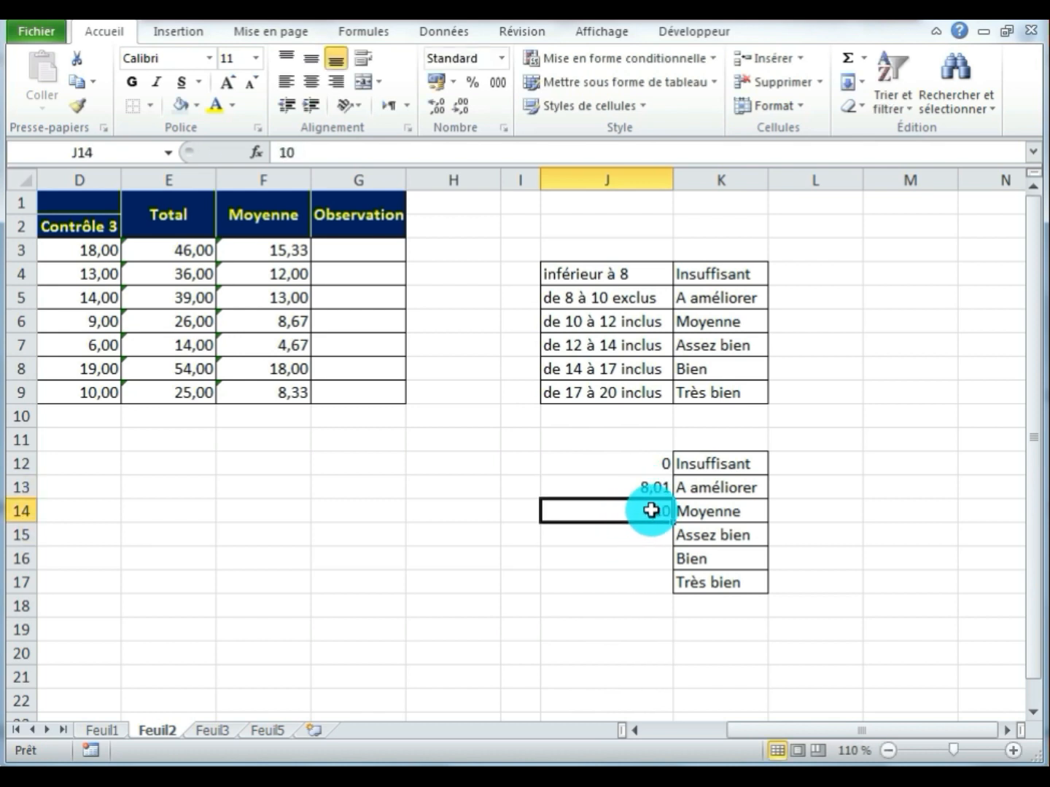
left_click(698, 486)
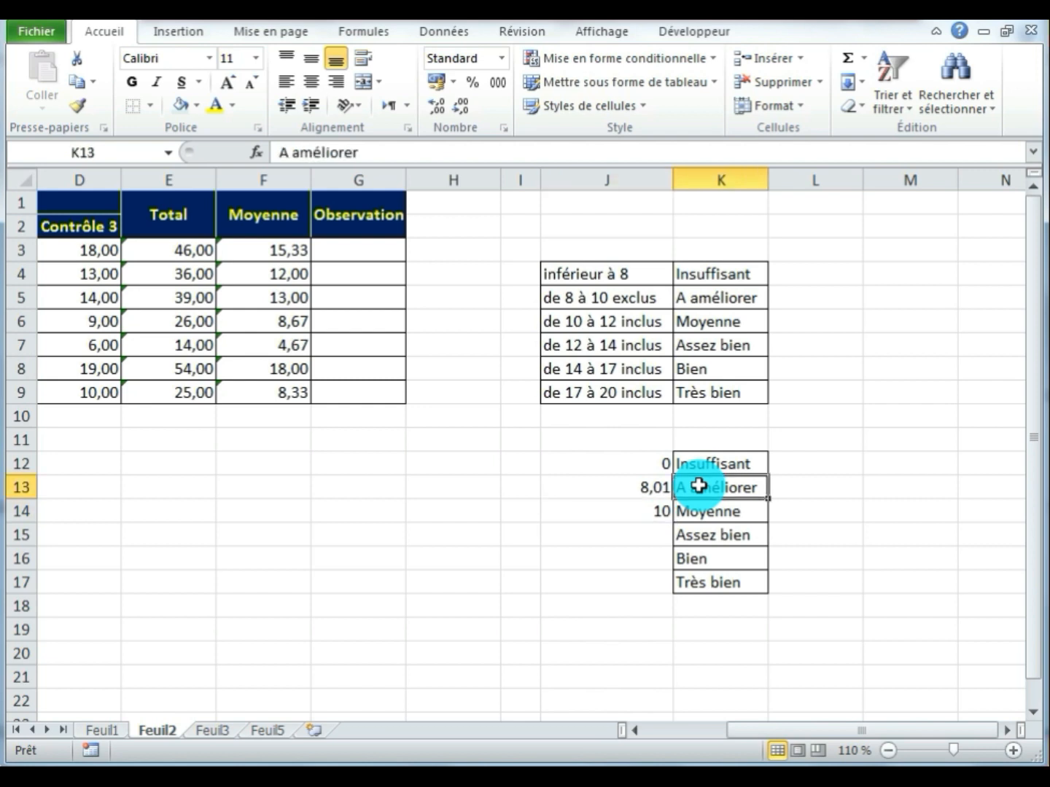
left_click(655, 510)
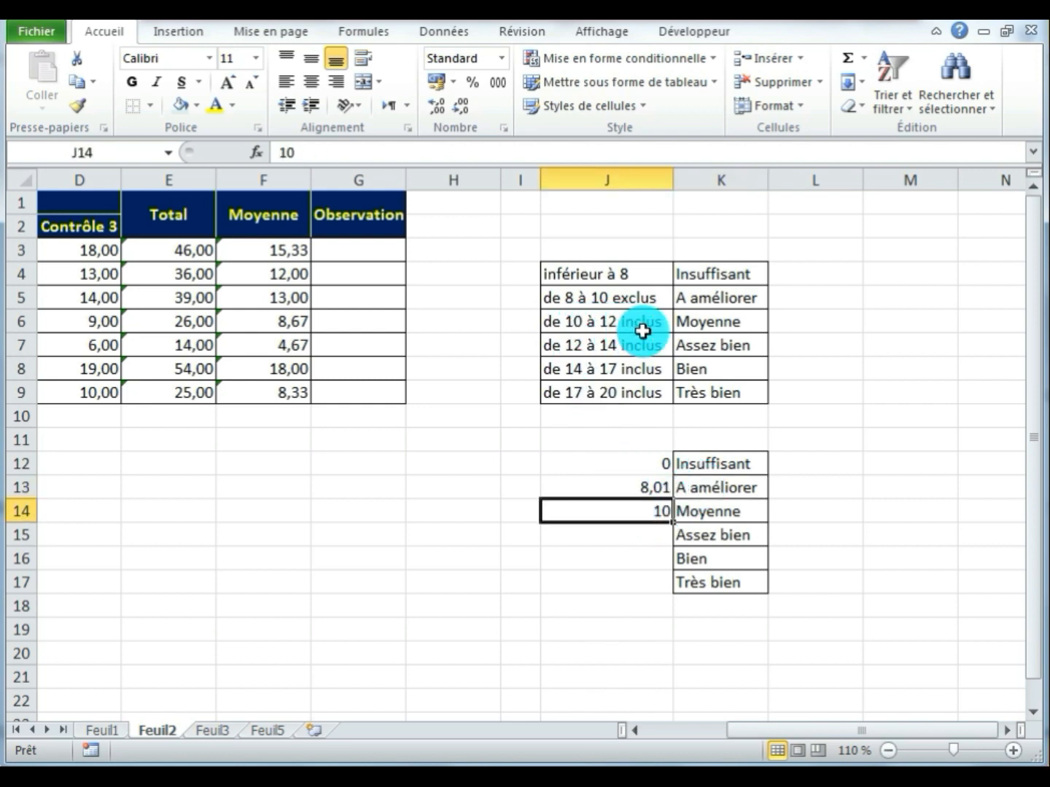
- Enter 12,01 in J15 as the lower bound for Assez bien and check it against the Moyenne row above
left_click(631, 533)
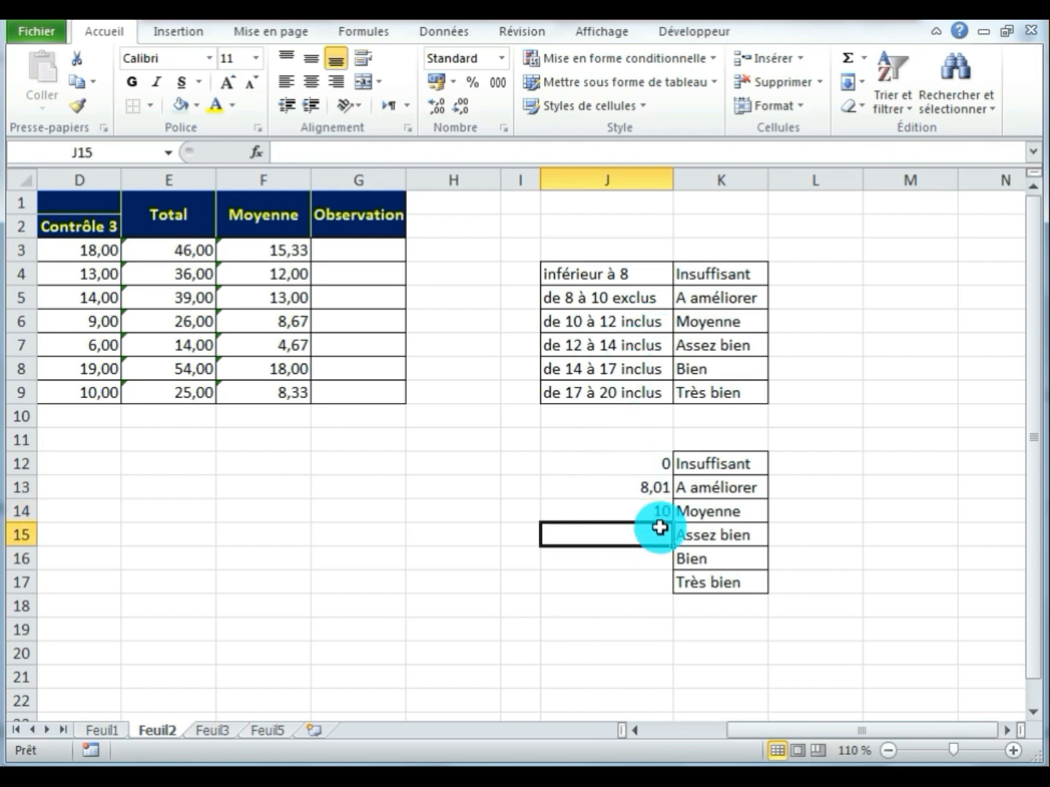
type("12,0")
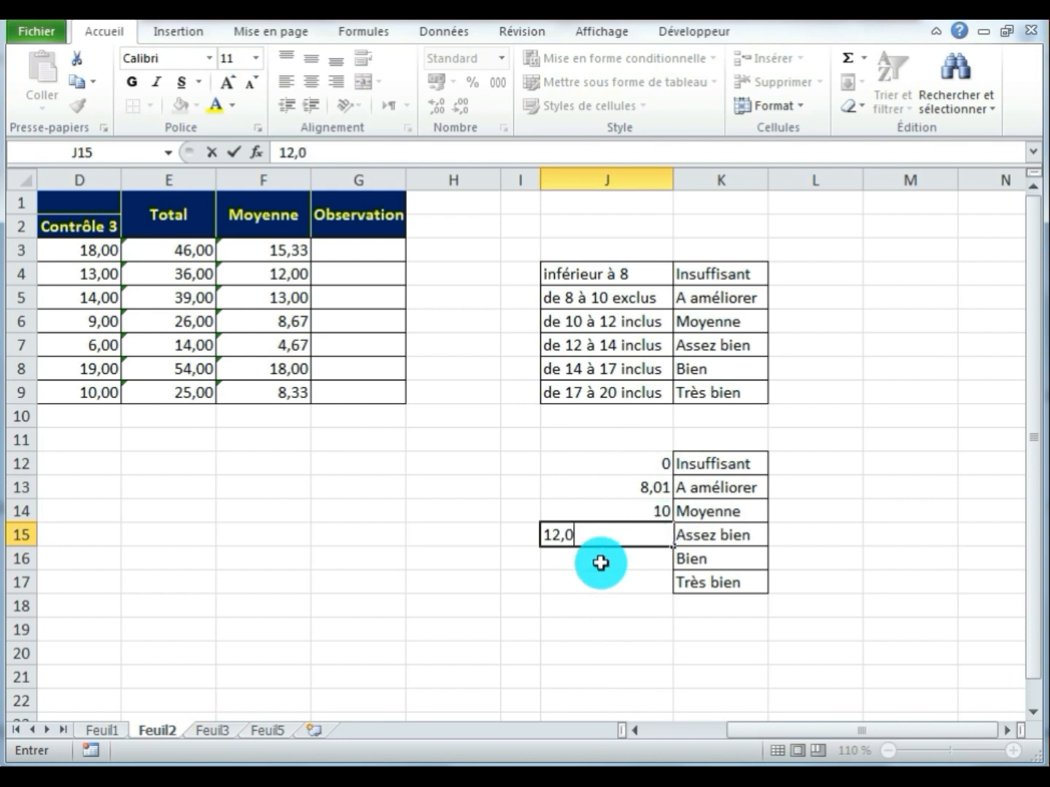
type("1")
left_click(645, 508)
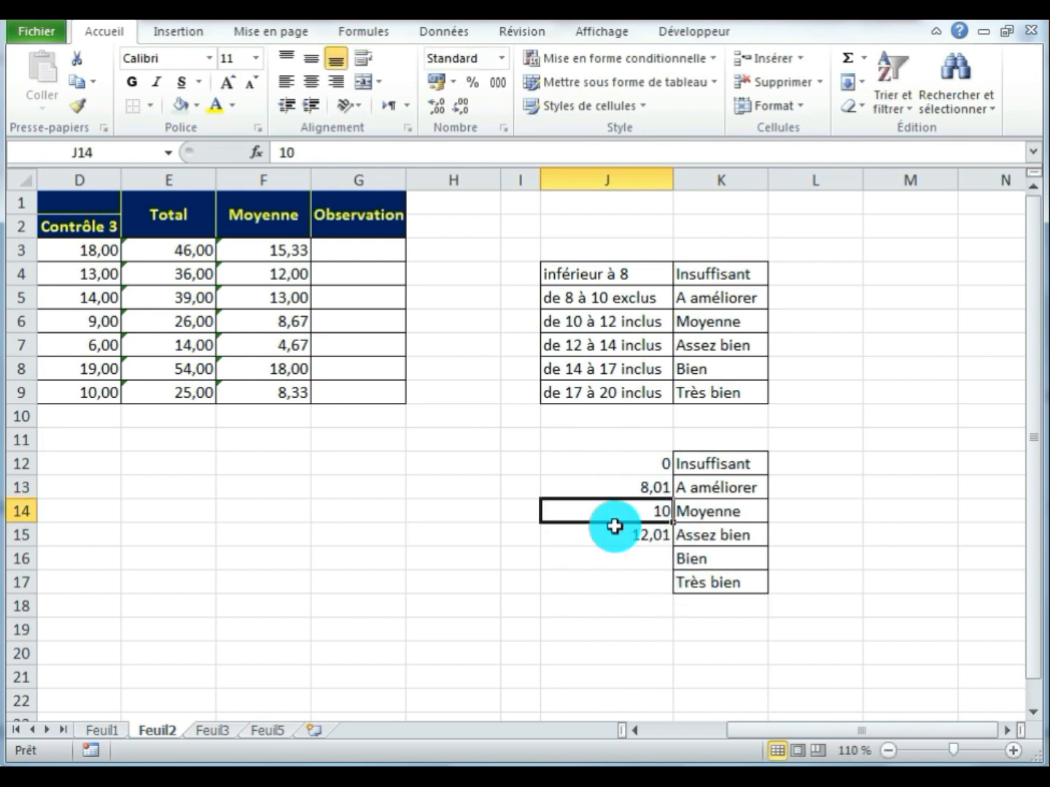
left_click(624, 534)
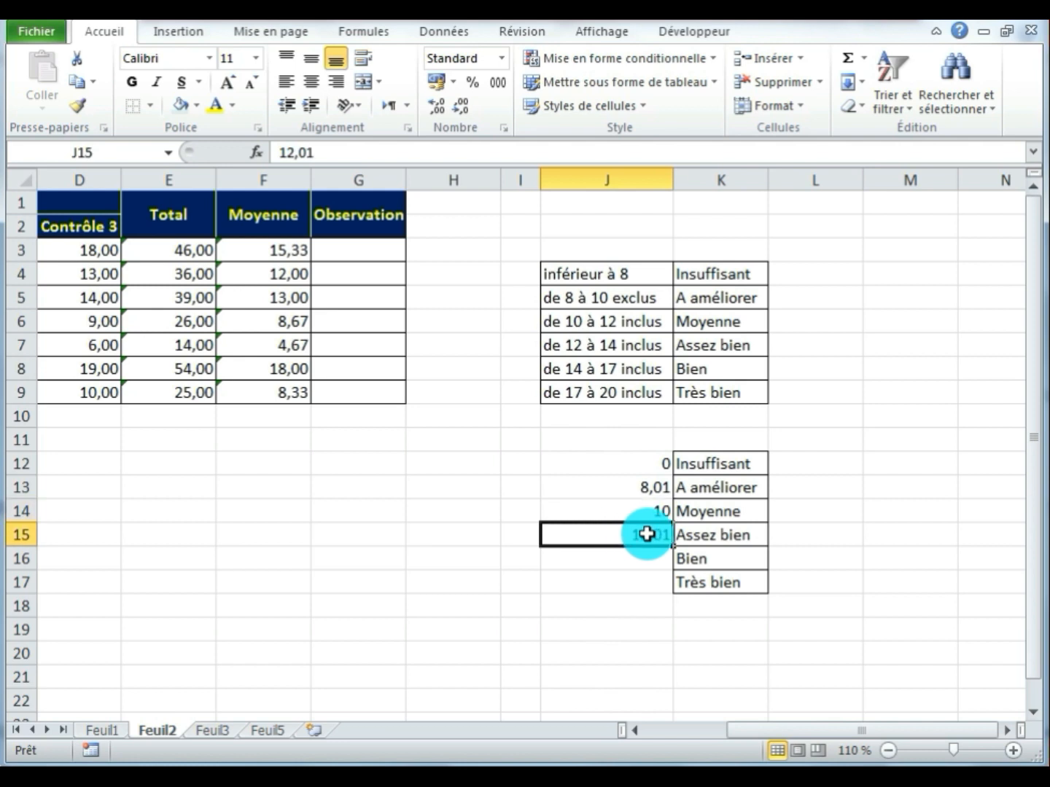
left_click(713, 515)
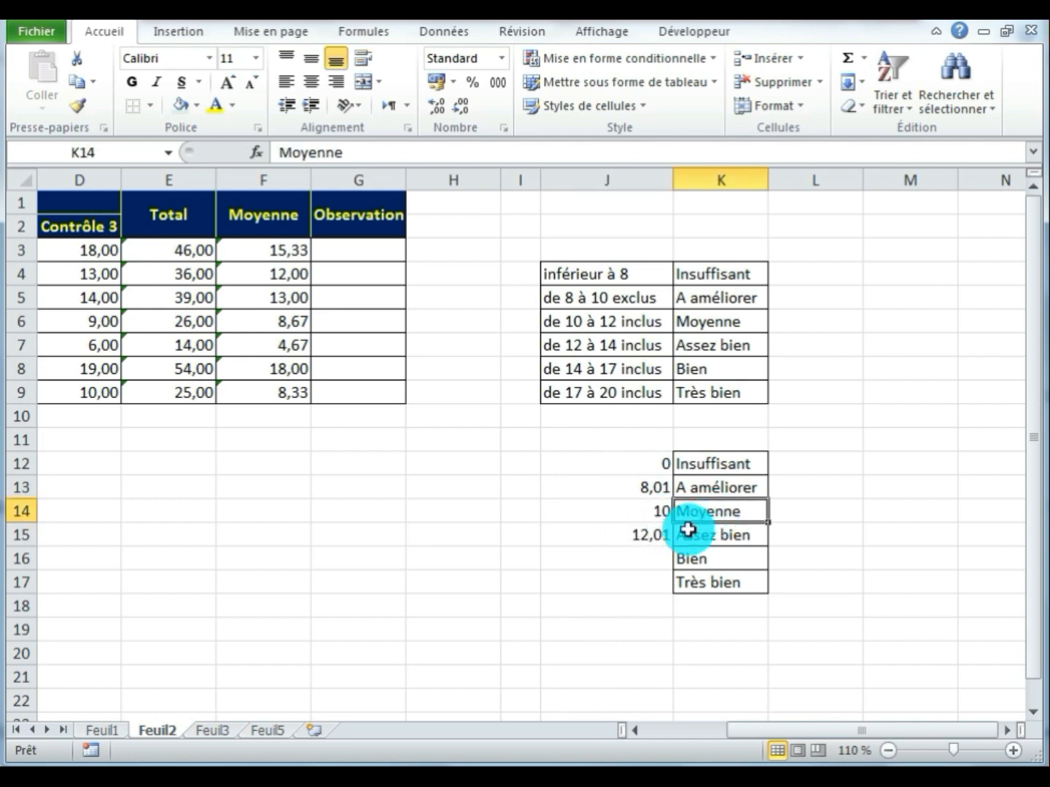
left_click(652, 535)
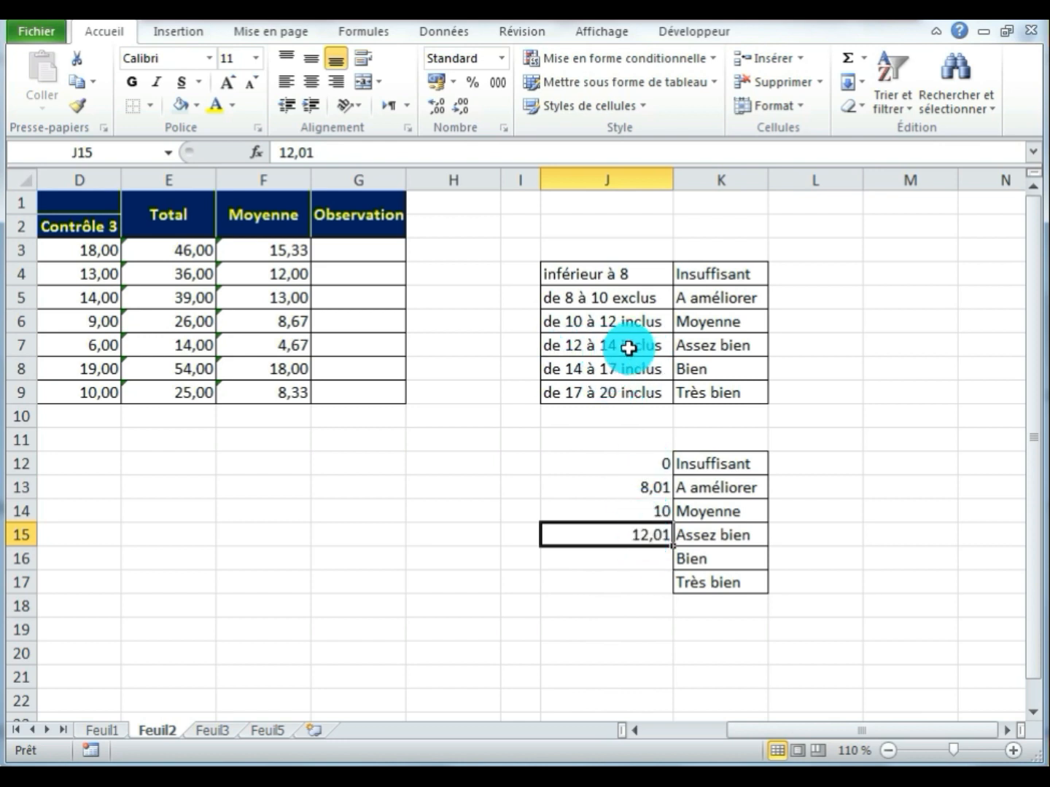
- Enter 14,01 in J16 as the lower bound for Bien and check it against the Assez bien row above
left_click(661, 556)
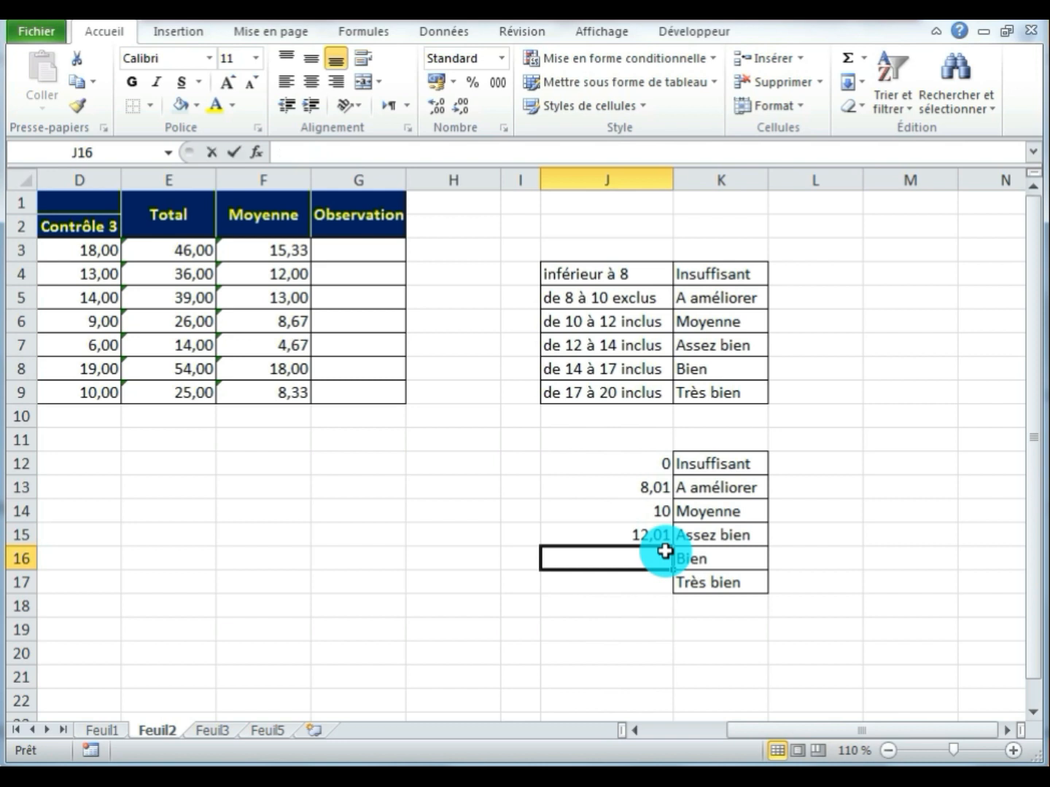
type("14")
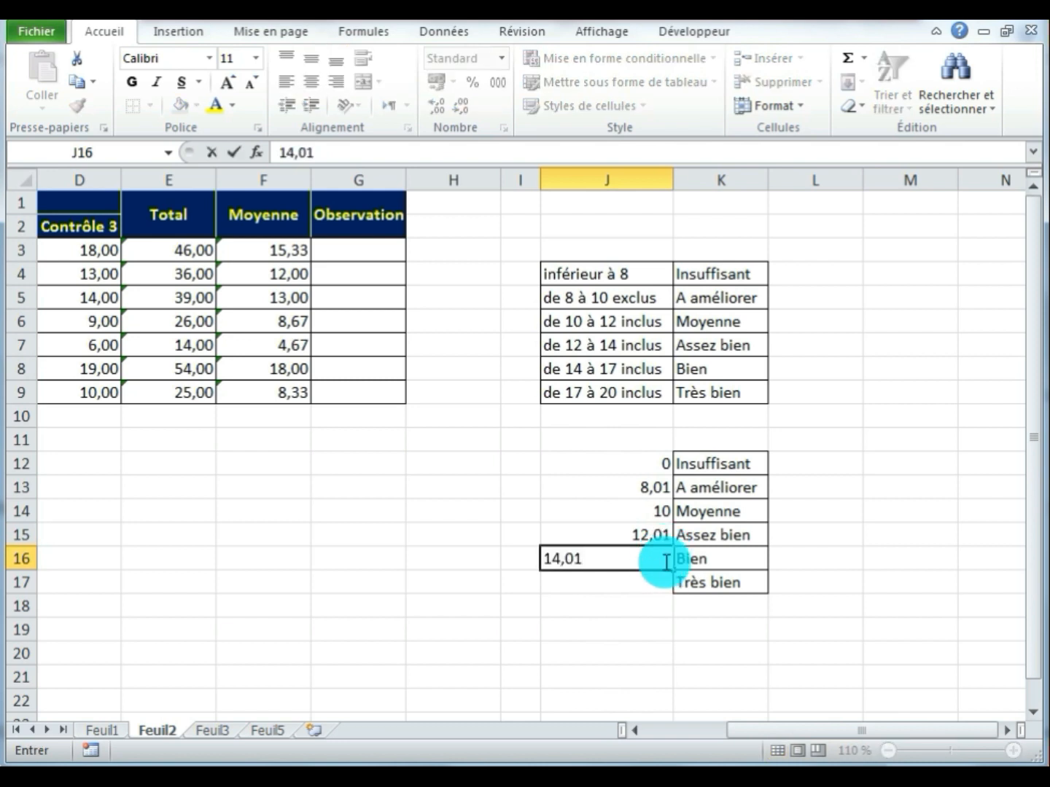
type(",01")
left_click(646, 535)
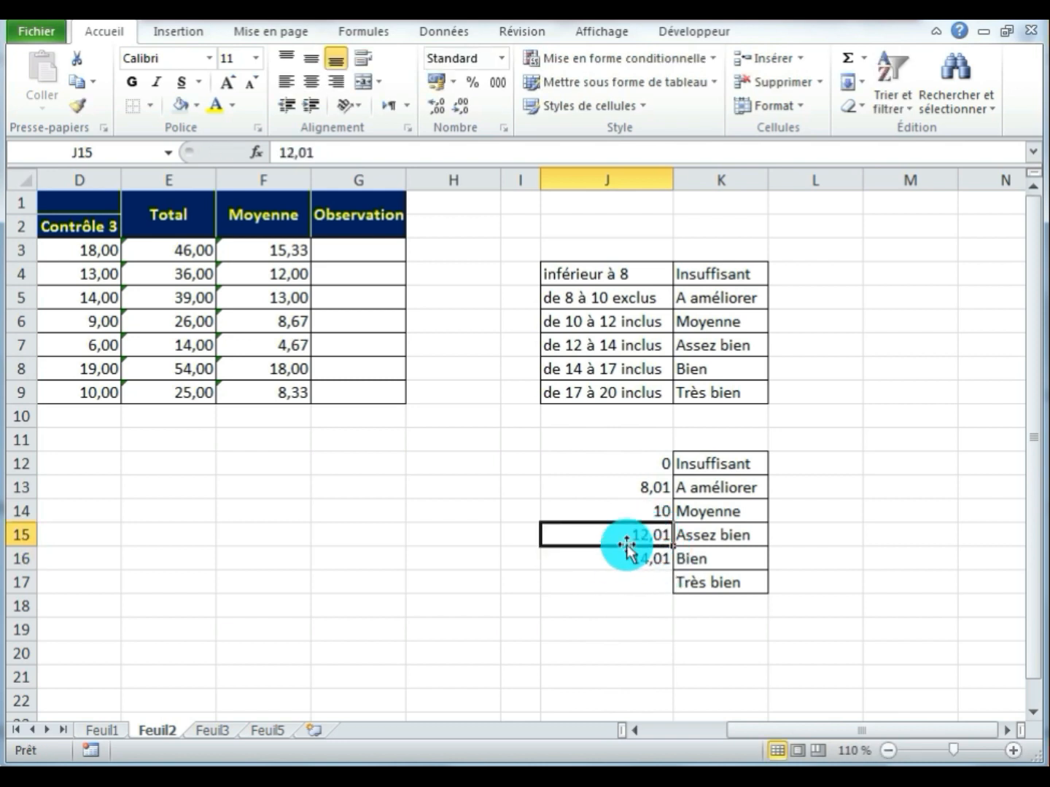
left_click(636, 561)
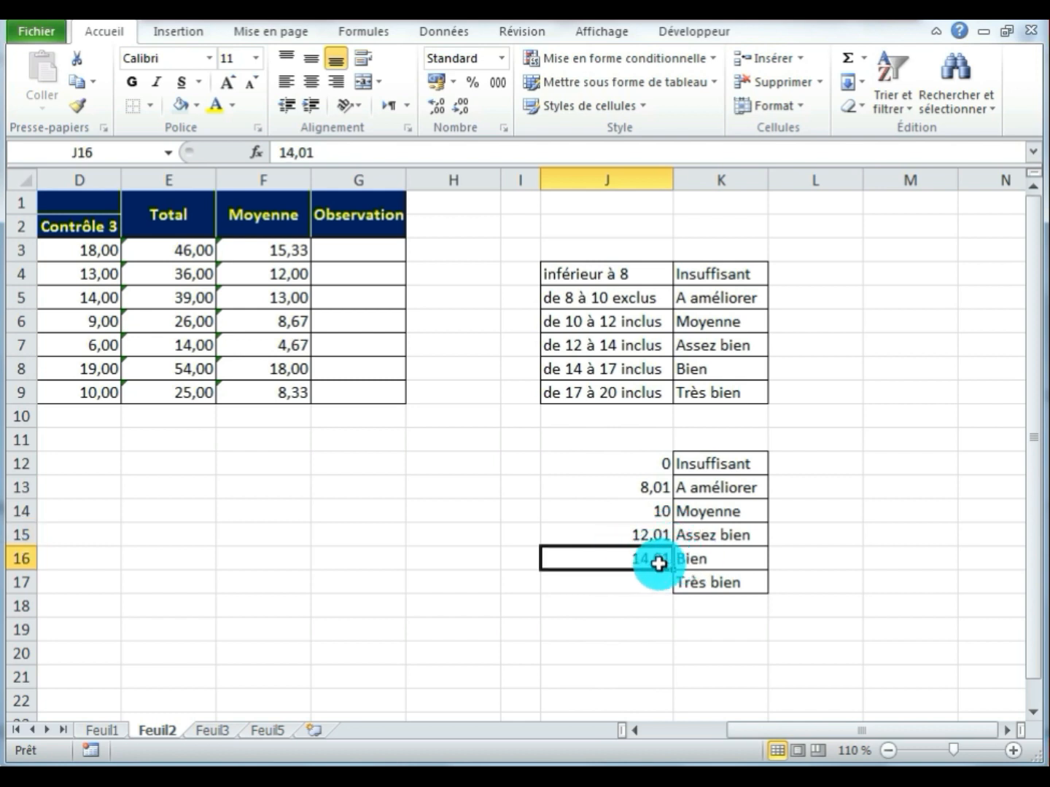
- Enter 17,01 in J17 as the lower bound for Très bien
left_click(648, 581)
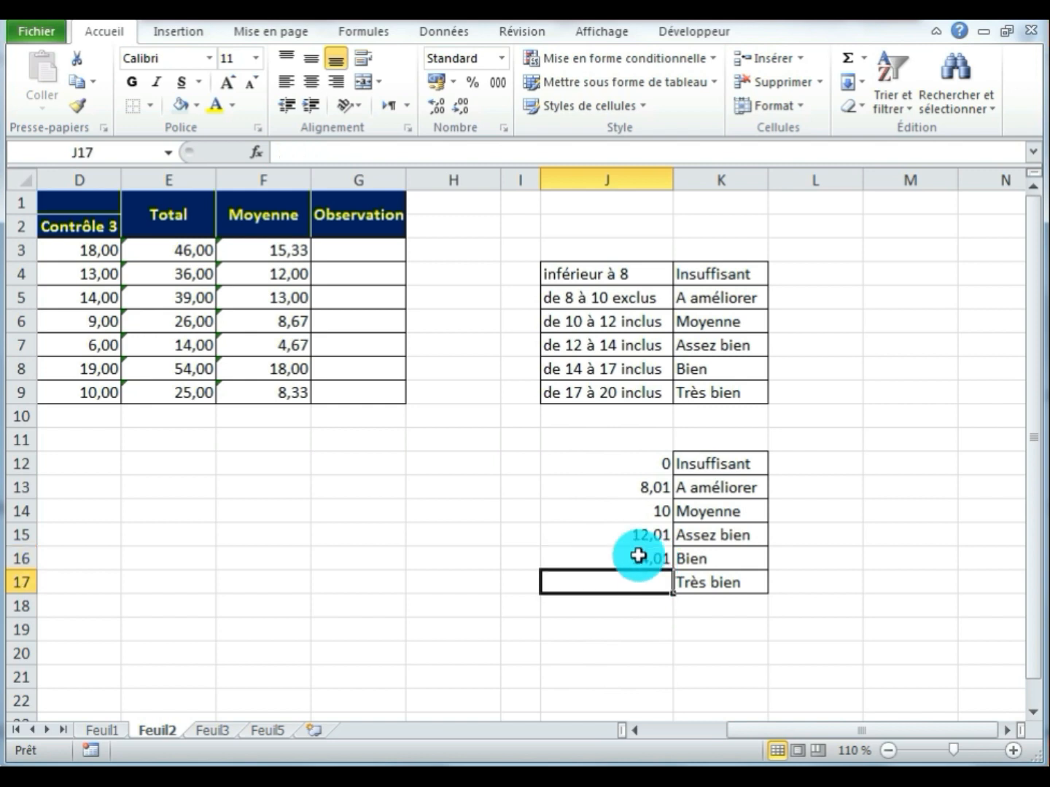
type("17,01")
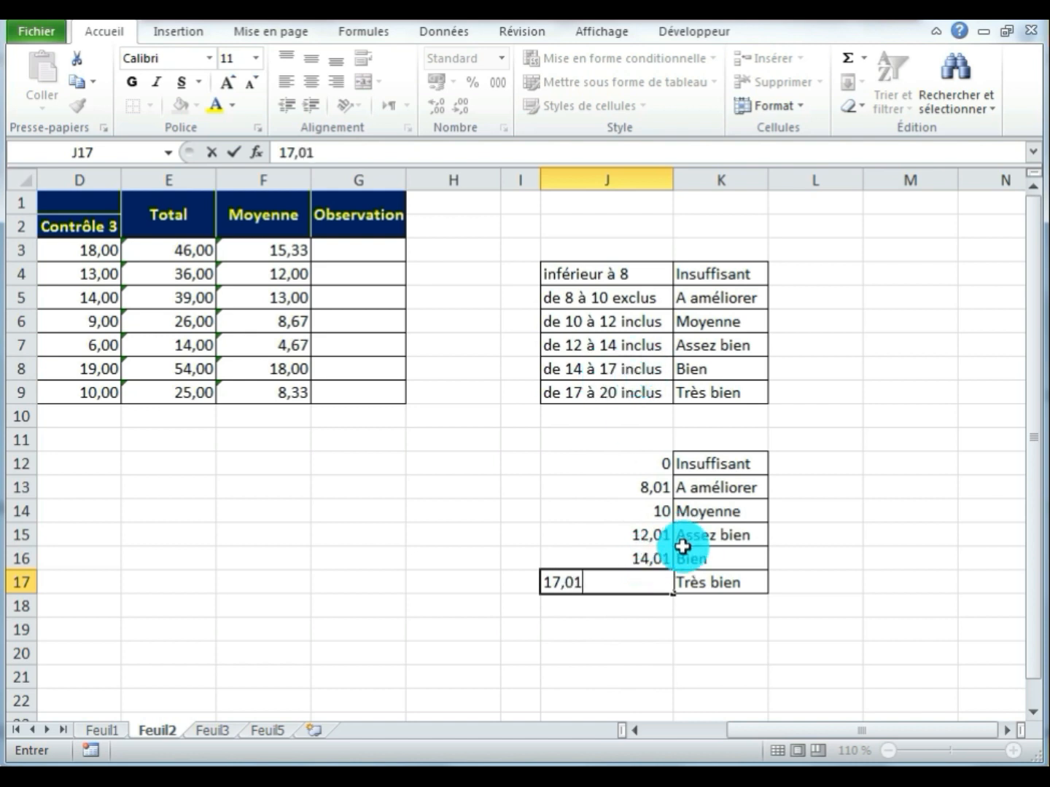
left_click(611, 612)
left_click(633, 586)
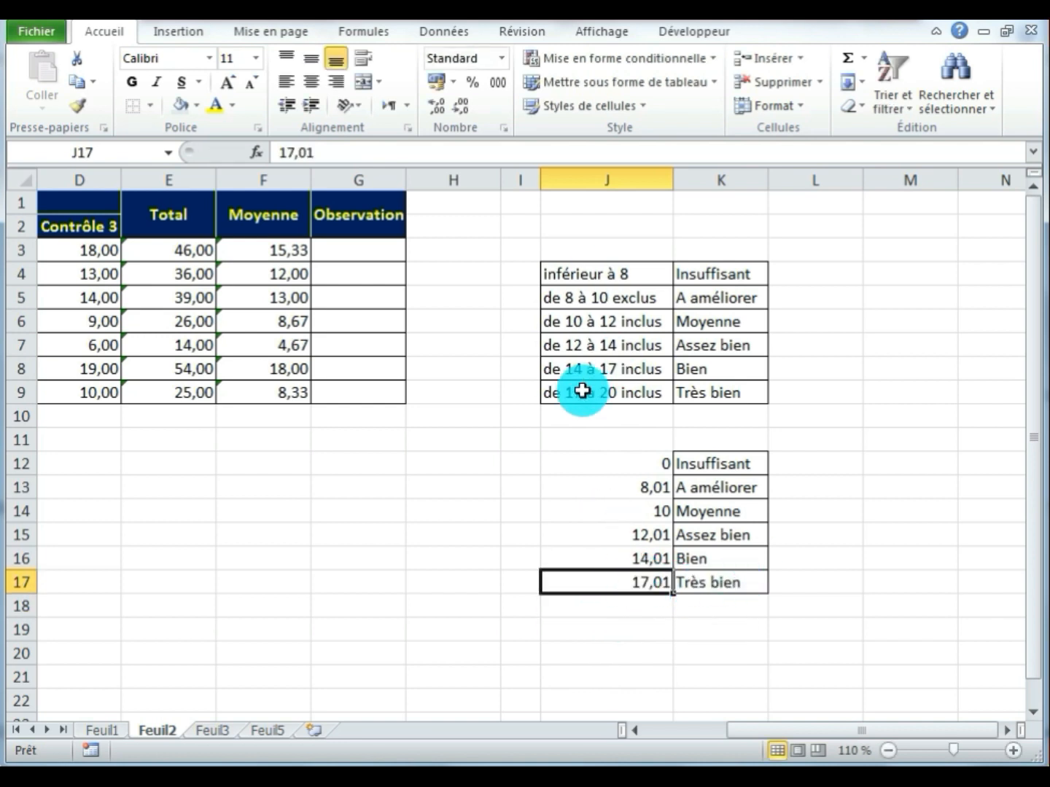
- Apply all borders to the lower bounds in J12:J17 and review the threshold table
left_click_drag(640, 463, 668, 581)
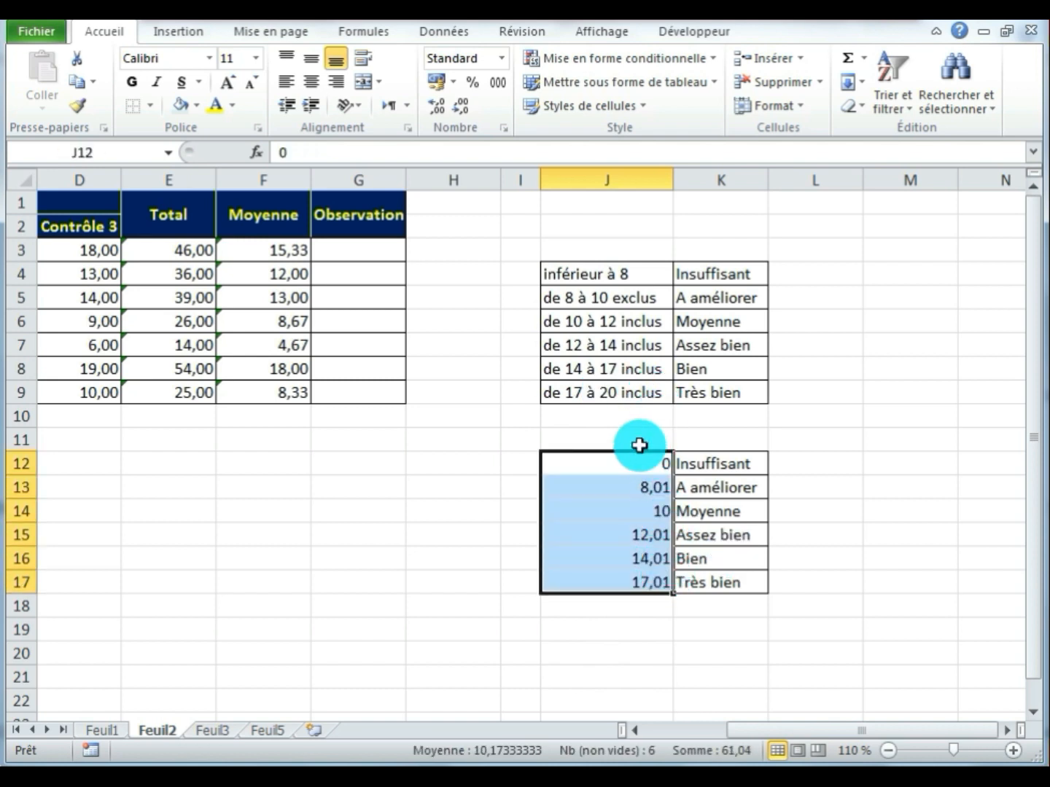
left_click(151, 104)
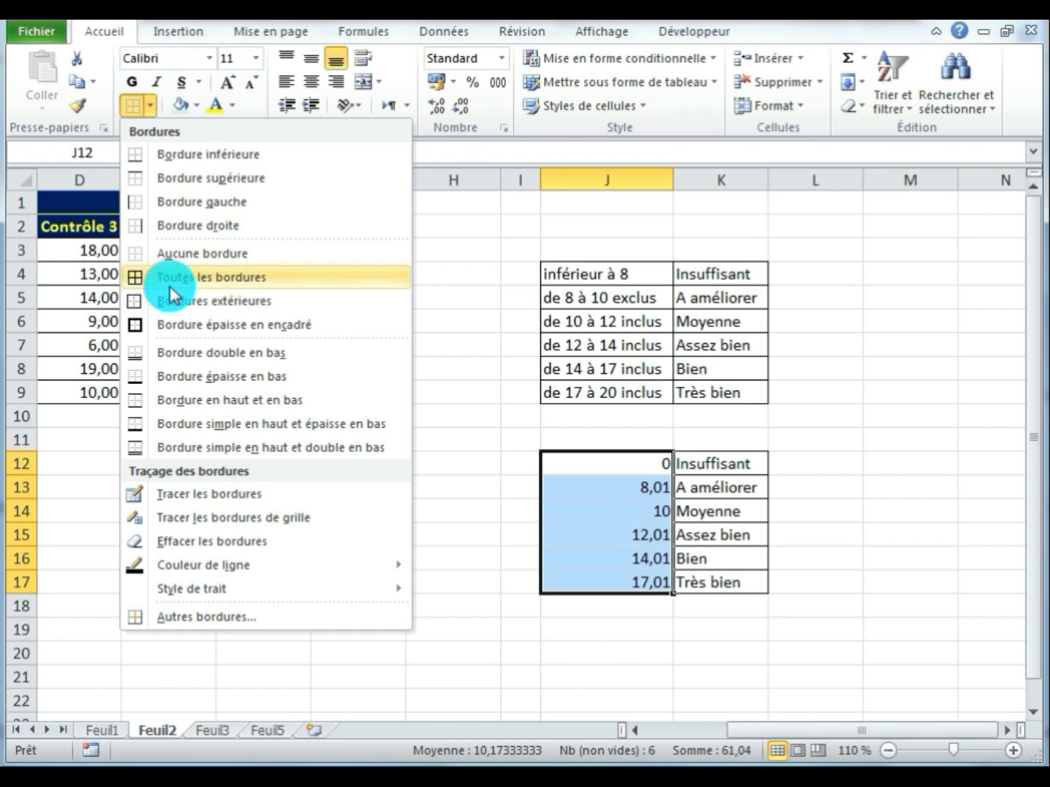
left_click(175, 275)
left_click(904, 571)
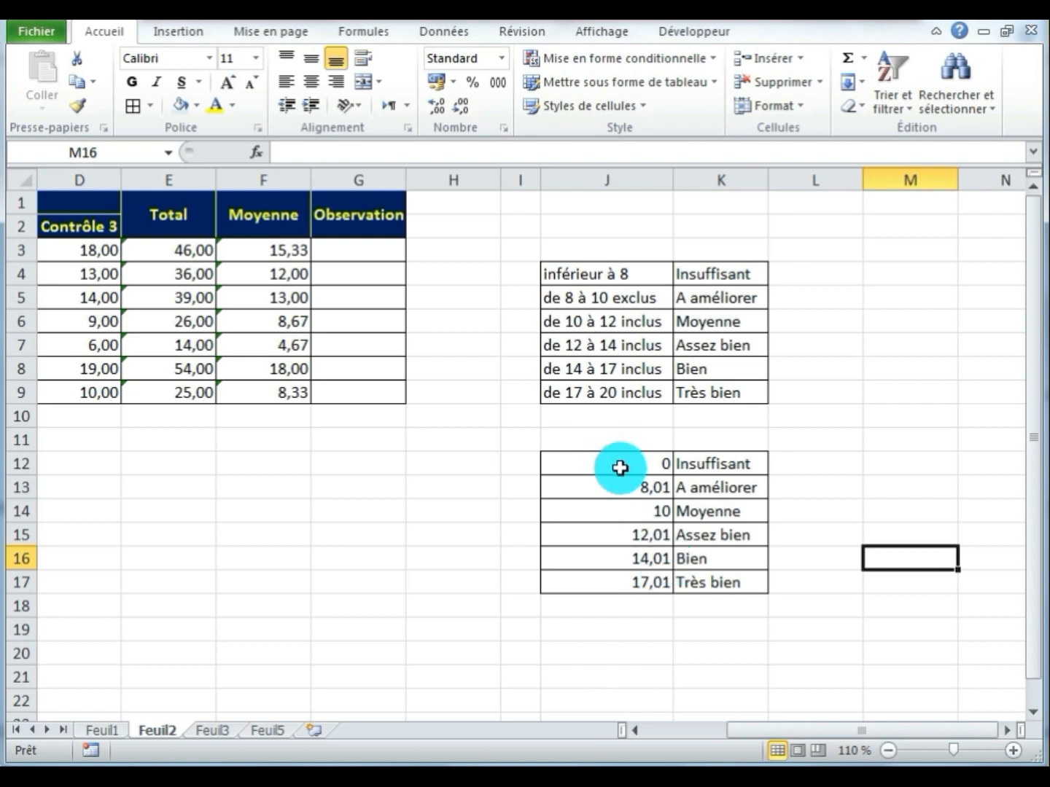
left_click_drag(619, 468, 674, 507)
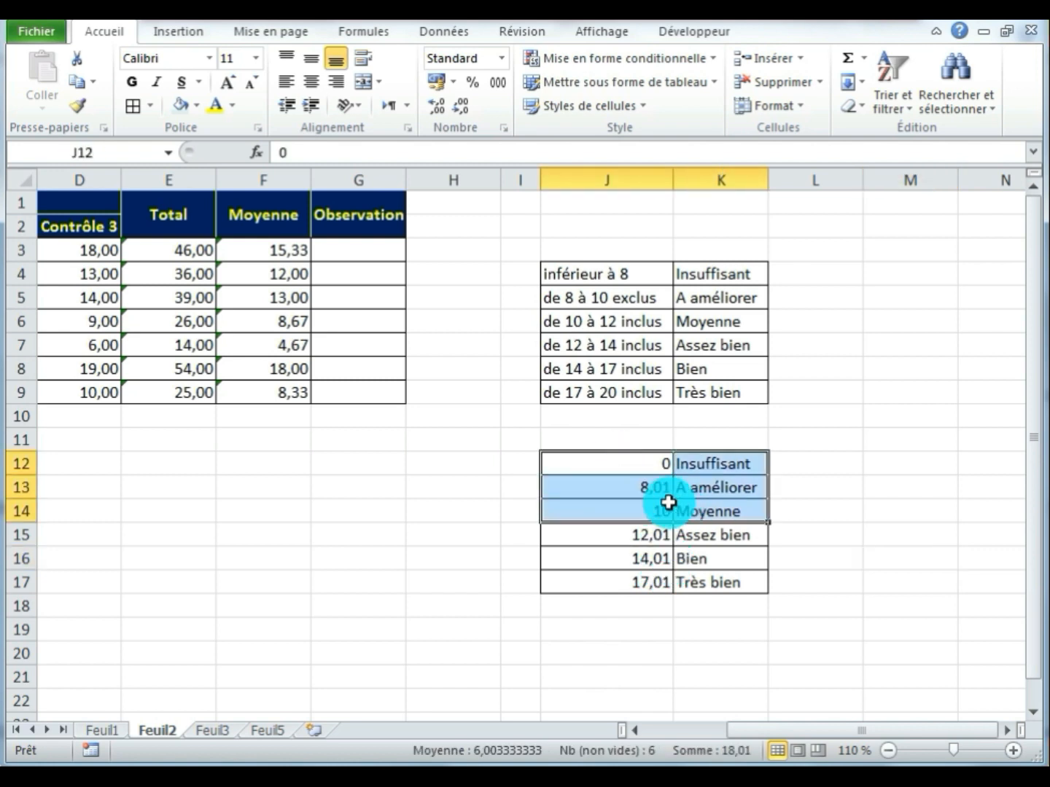
left_click(599, 510)
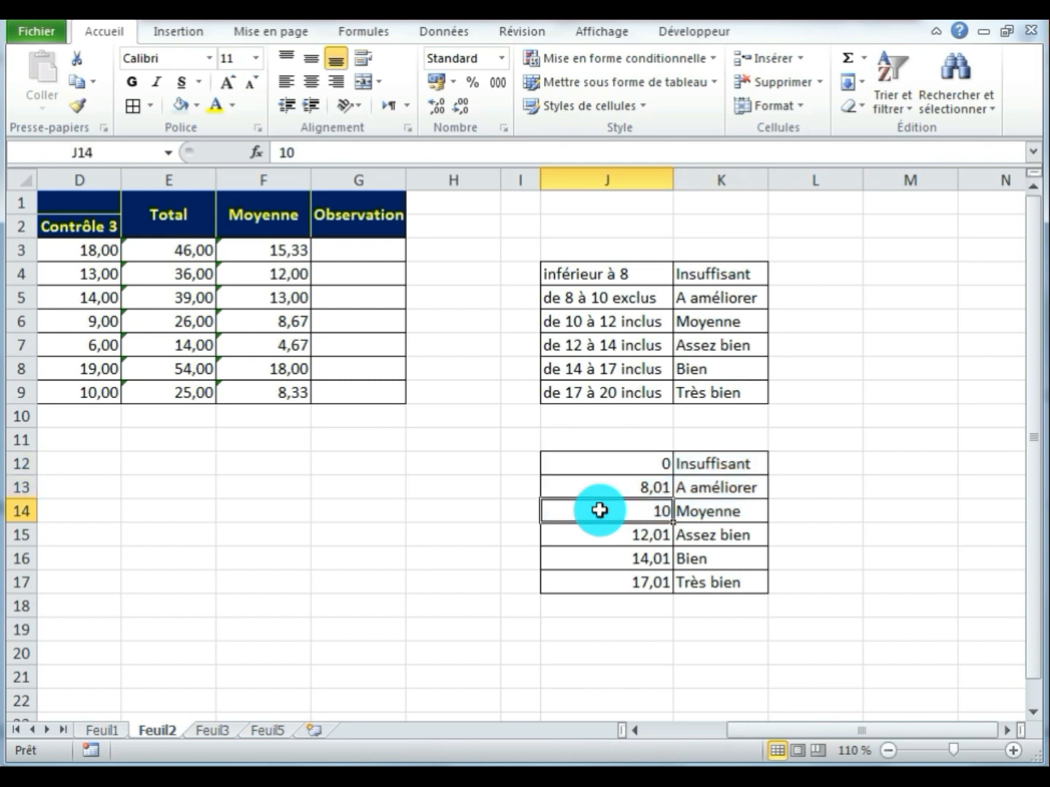
- Insert the RECHERCHEV function in G3 with F3, the first Moyenne, as the Valeur_cherchée
left_click(368, 253)
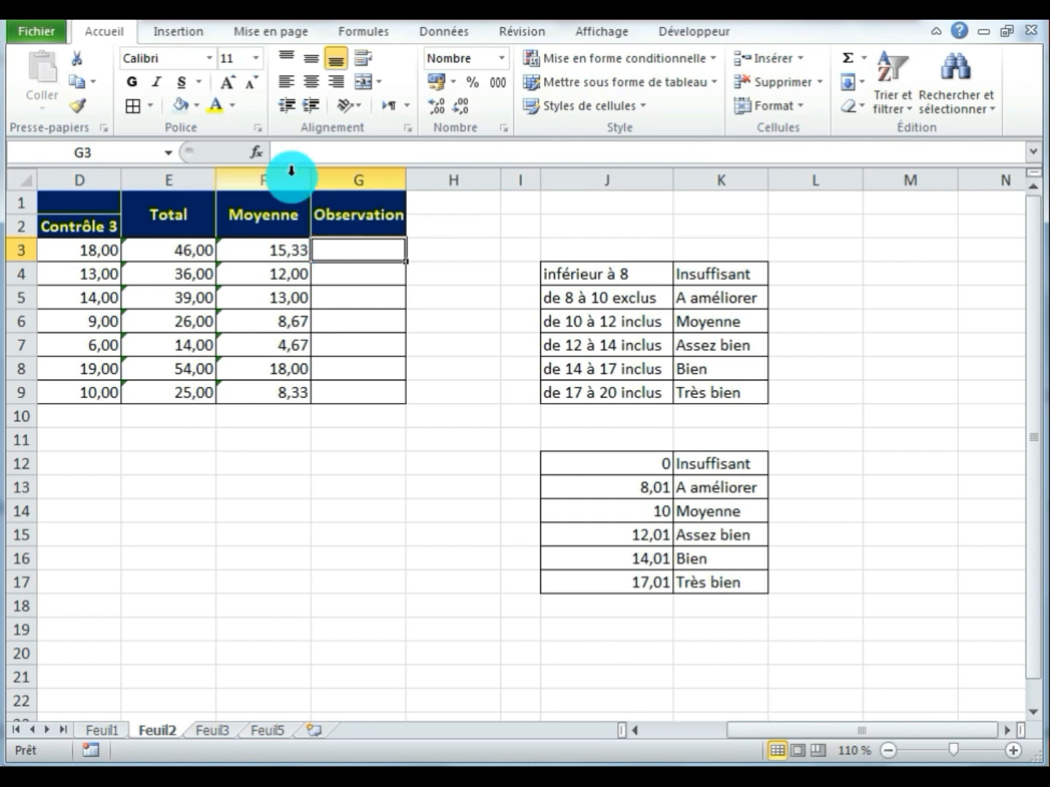
left_click(257, 155)
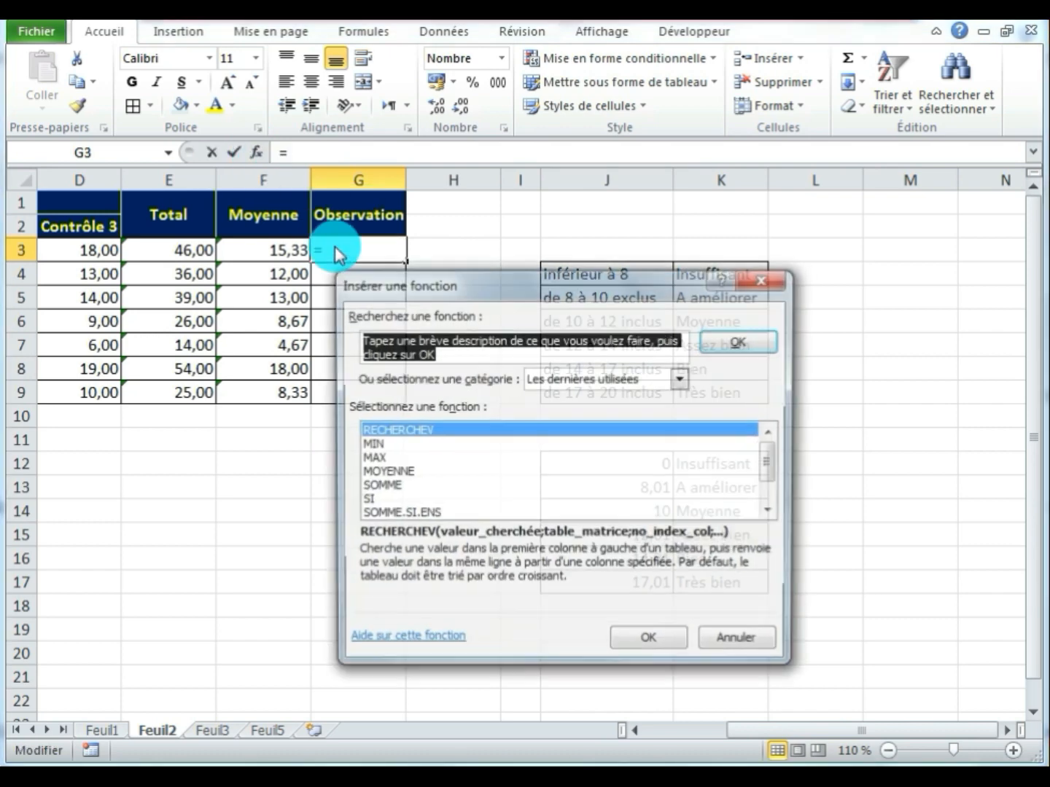
left_click(371, 432)
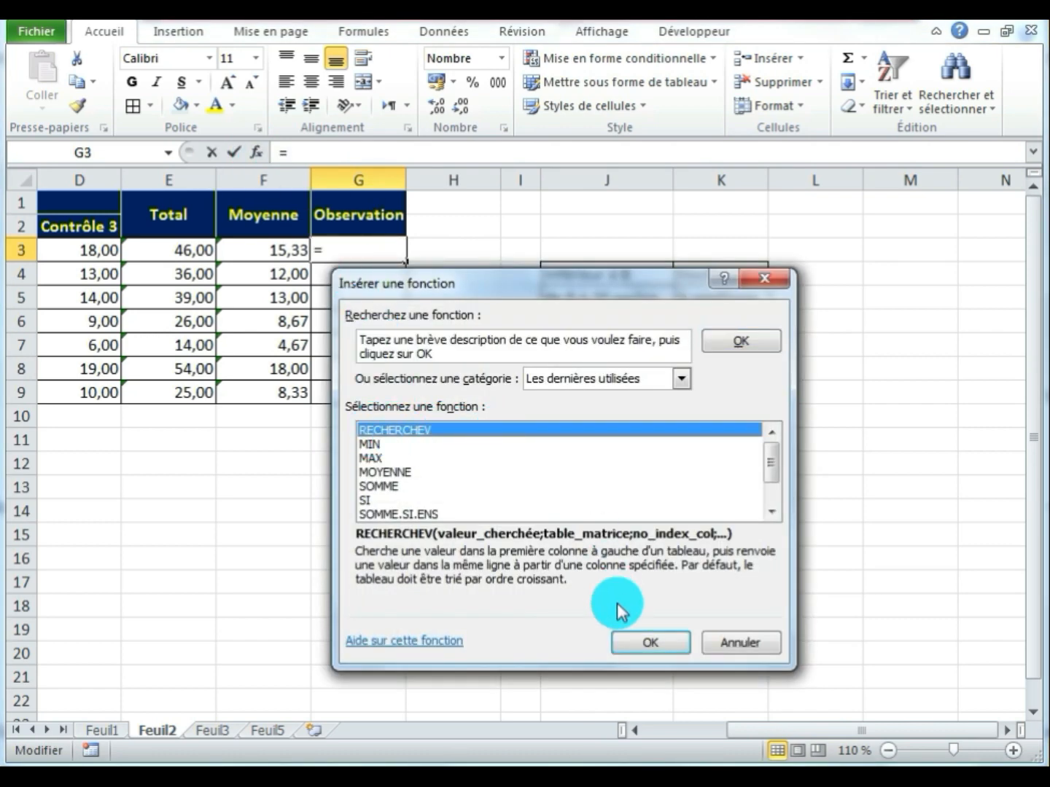
left_click(643, 643)
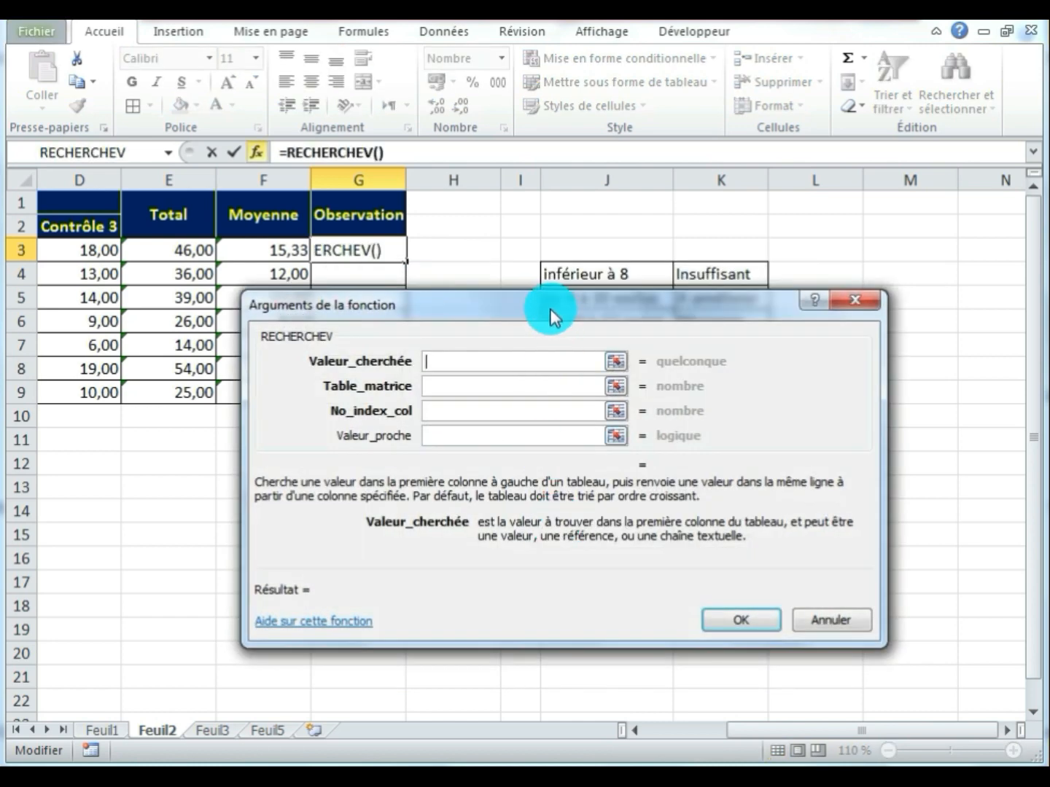
left_click_drag(551, 309, 328, 364)
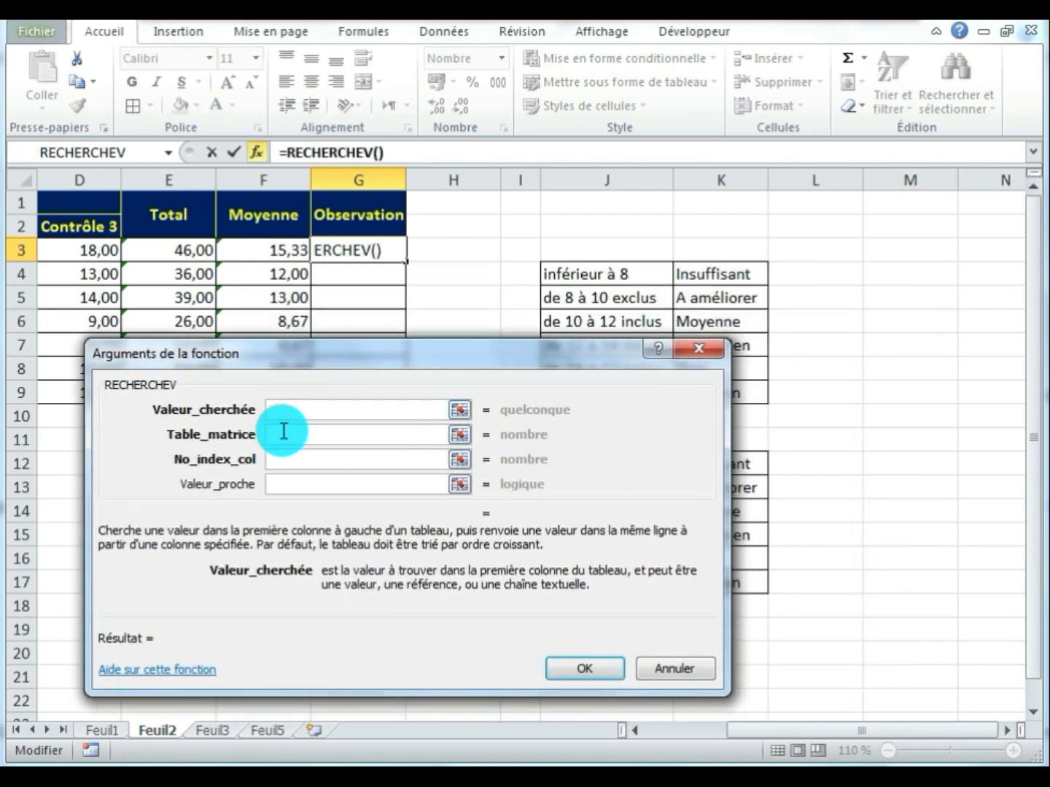
left_click(265, 249)
- Set the Table_matrice argument to the threshold table as the absolute reference $J$12:$K$17
left_click(311, 436)
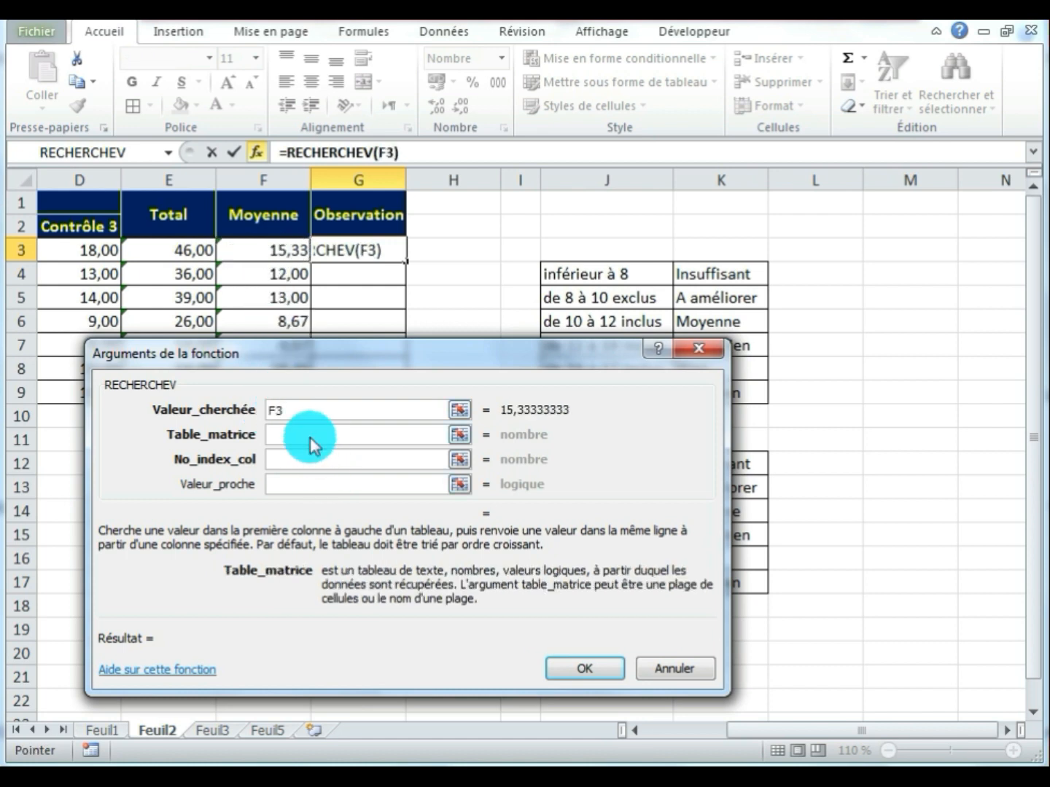
left_click_drag(470, 366, 425, 101)
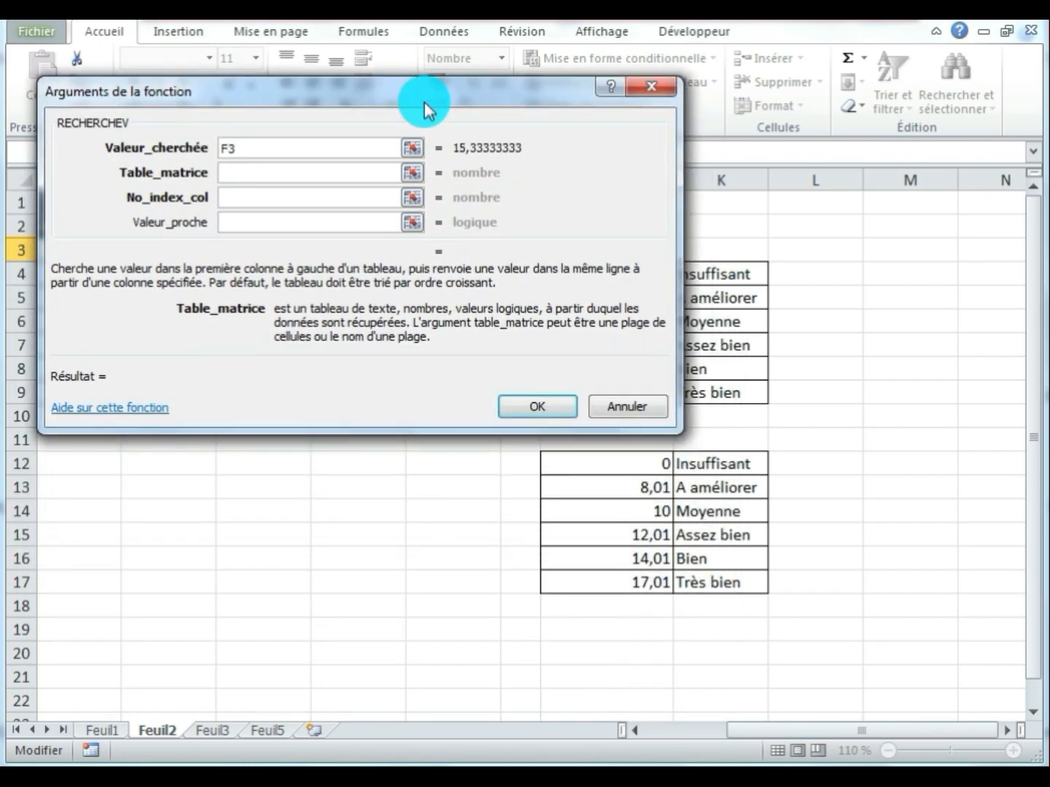
left_click(622, 463)
left_click_drag(622, 463, 691, 578)
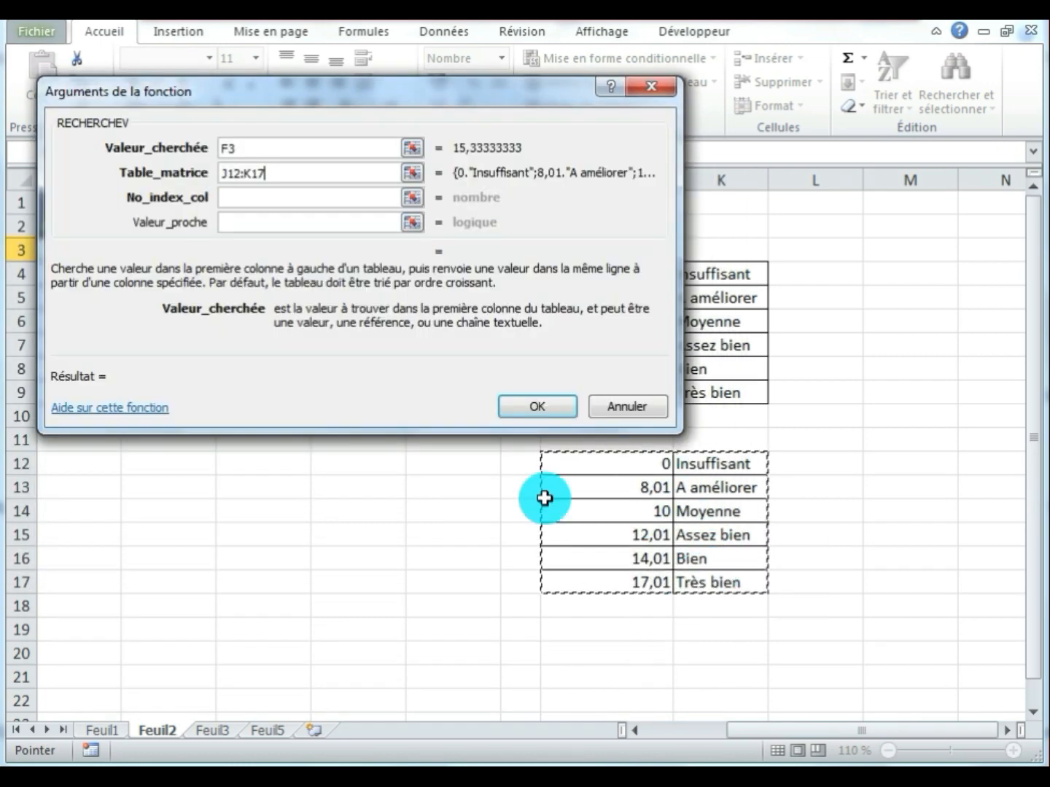
left_click_drag(281, 172, 220, 172)
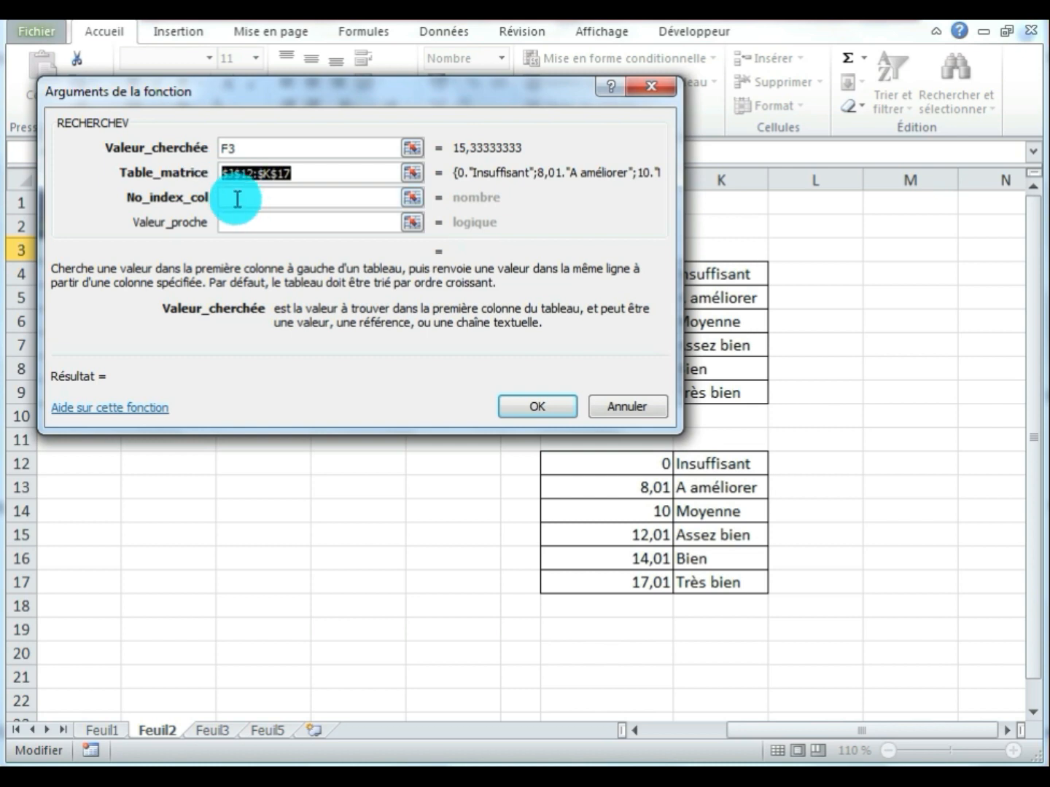
- Complete the RECHERCHEV with No_index_col 2 and copy the formula from G3 down to G9
left_click(243, 197)
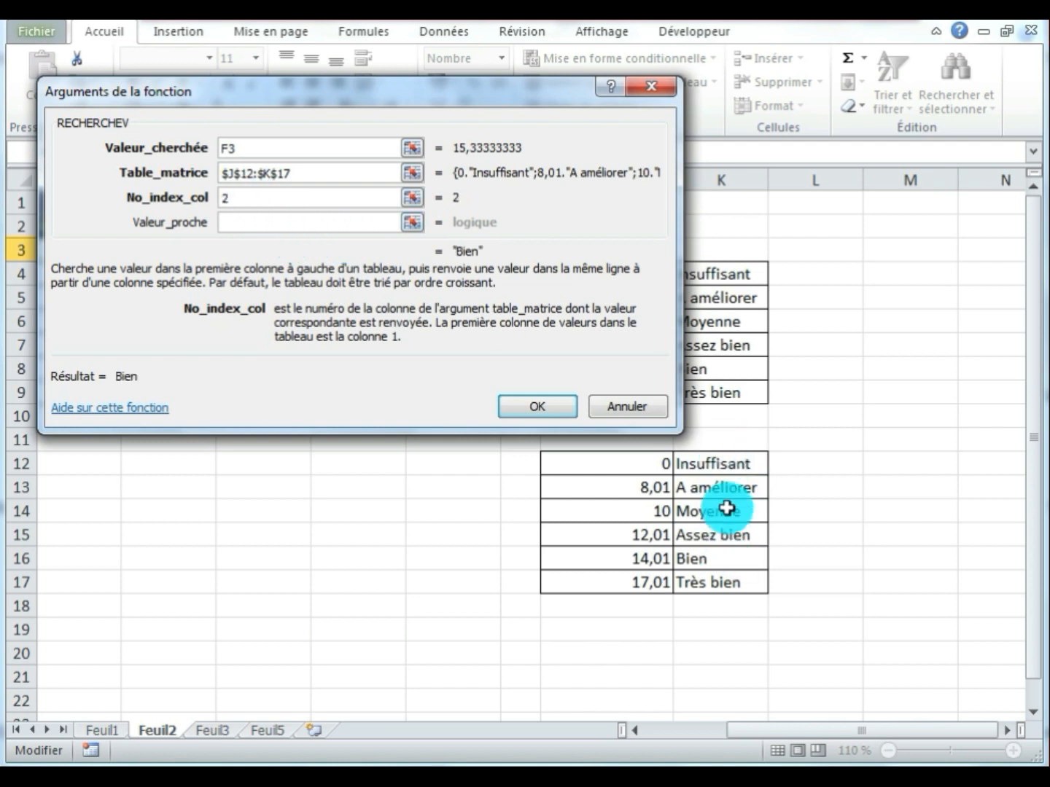
left_click(551, 405)
left_click_drag(405, 261, 413, 403)
left_click(427, 527)
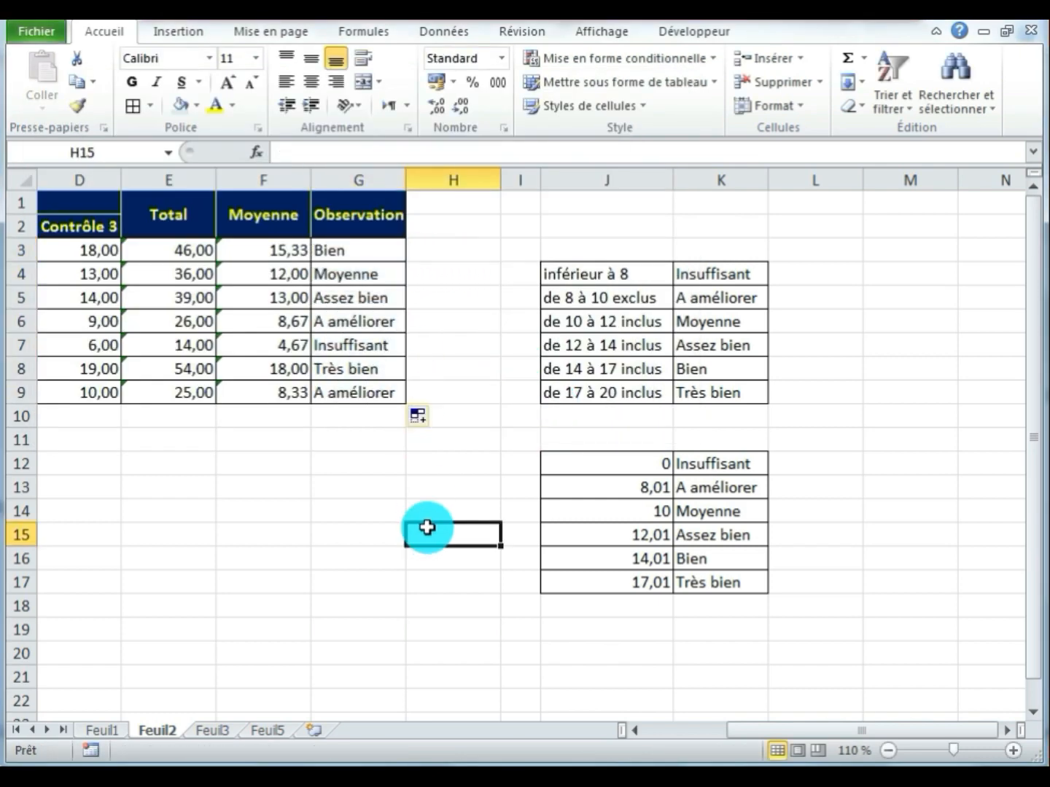